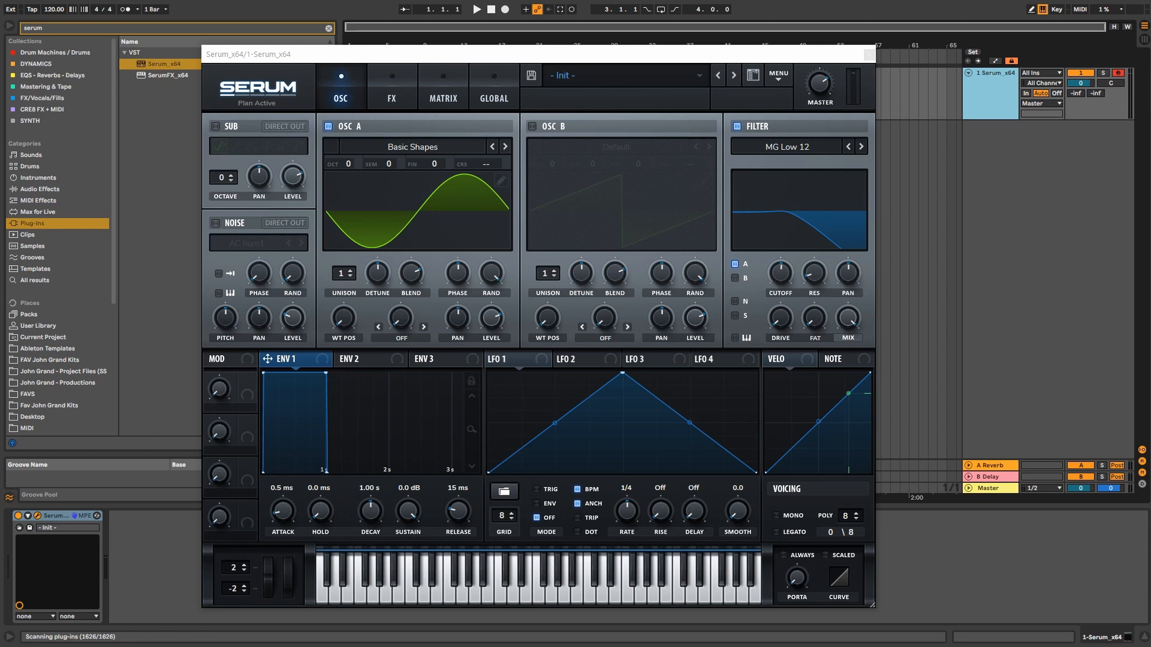
Step: Reload the Basic Shapes wavetable from the Analog list on oscillator A and view it in 3D
{"action": "left_click", "coordinate": [434, 150]}
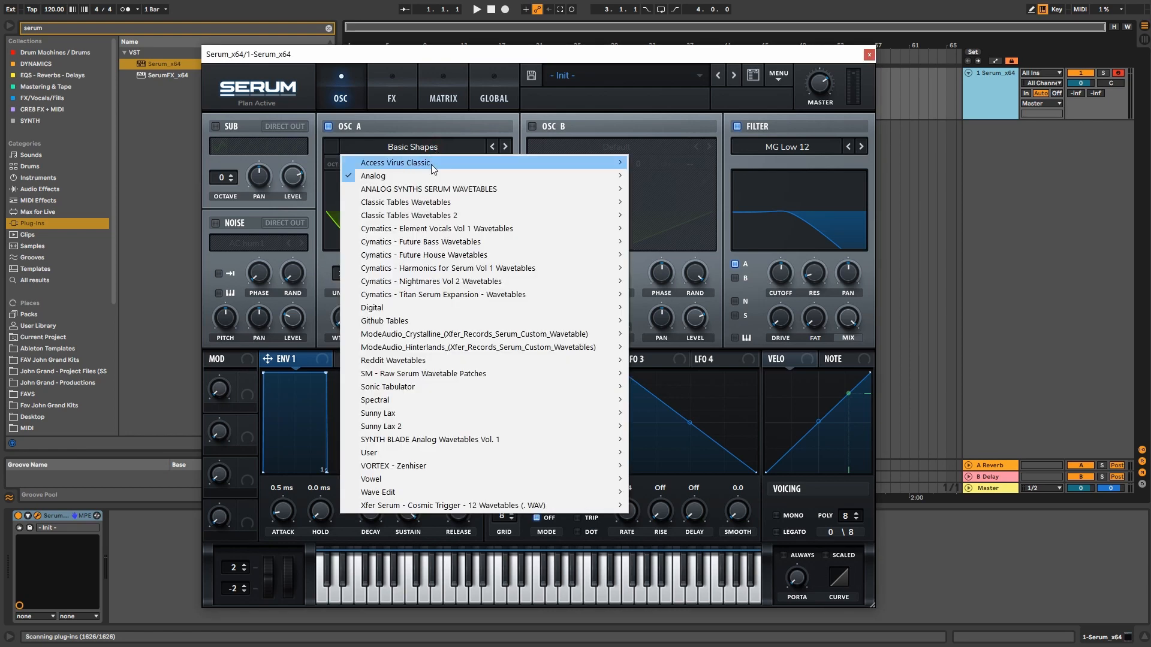
{"action": "mouse_move", "coordinate": [430, 174]}
{"action": "left_click", "coordinate": [680, 239]}
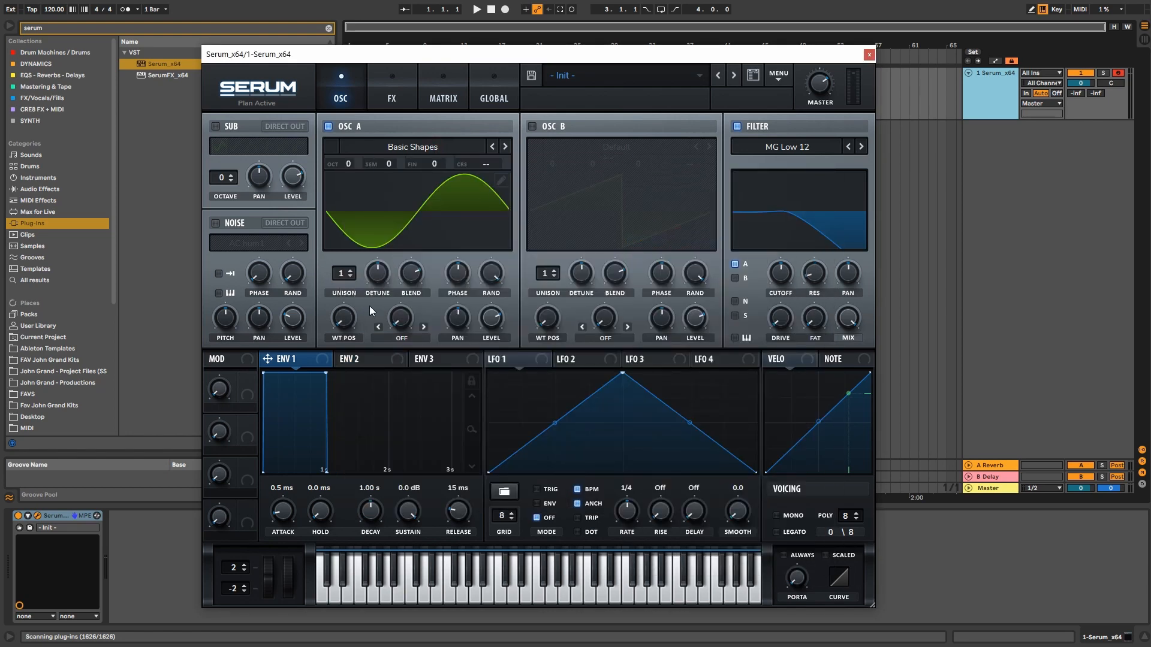
{"action": "left_click", "coordinate": [420, 234]}
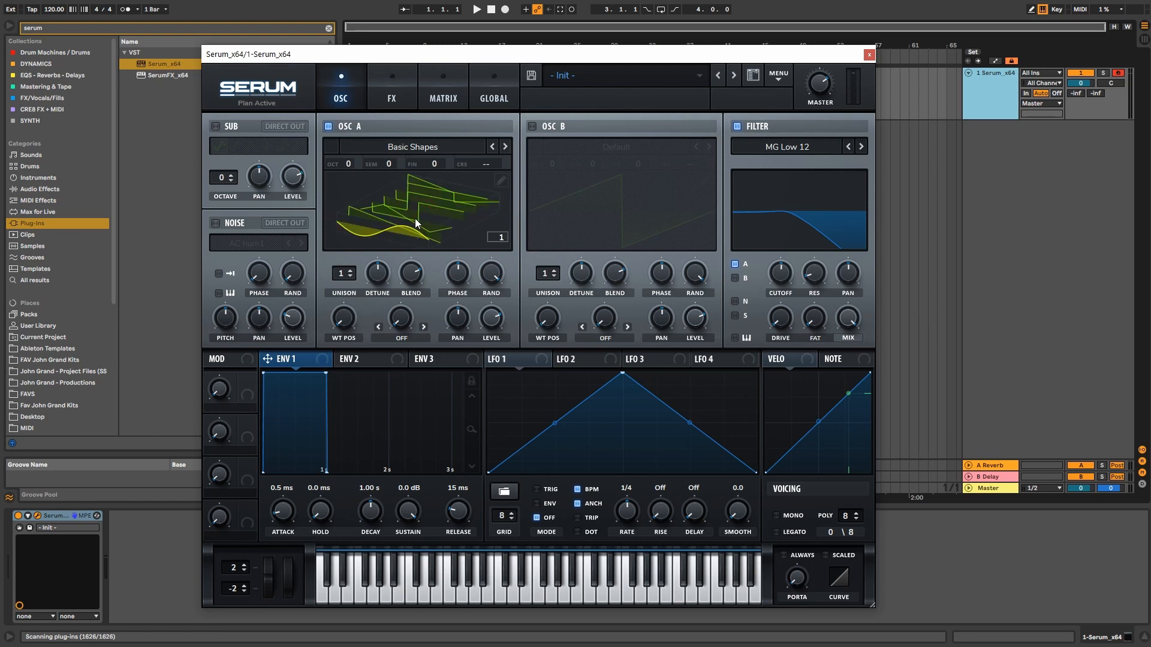
{"action": "left_click", "coordinate": [422, 148]}
{"action": "mouse_move", "coordinate": [419, 175]}
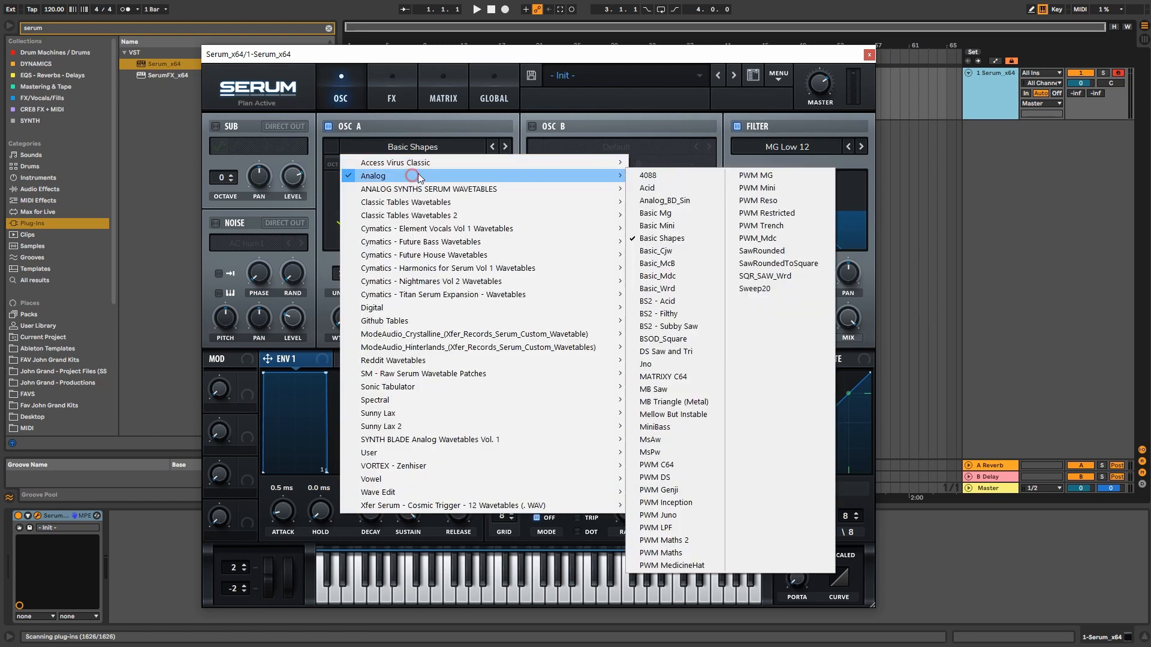
{"action": "left_click", "coordinate": [679, 243]}
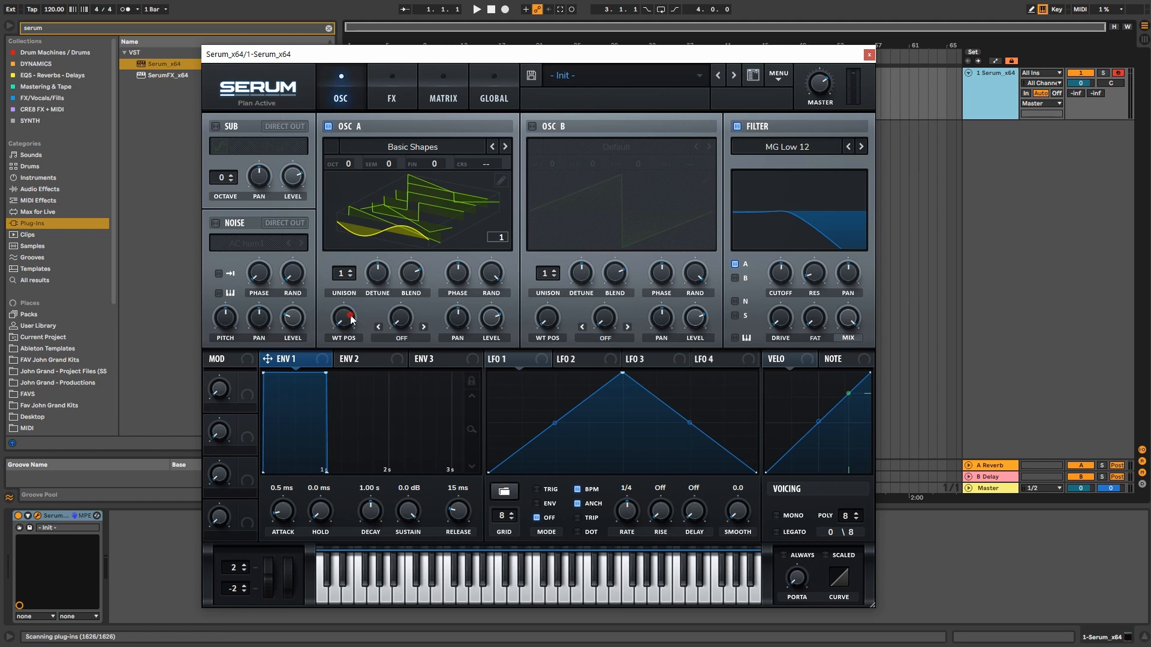
Step: Sweep oscillator A's wavetable position through the saw, triangle and square frames, comparing 3D and flat views
{"action": "mouse_move", "coordinate": [351, 318]}
{"action": "left_mouse_down"}
{"action": "mouse_move", "coordinate": [368, 175]}
{"action": "mouse_move", "coordinate": [358, 285]}
{"action": "mouse_move", "coordinate": [368, 307]}
{"action": "left_mouse_up"}
{"action": "left_click", "coordinate": [450, 201]}
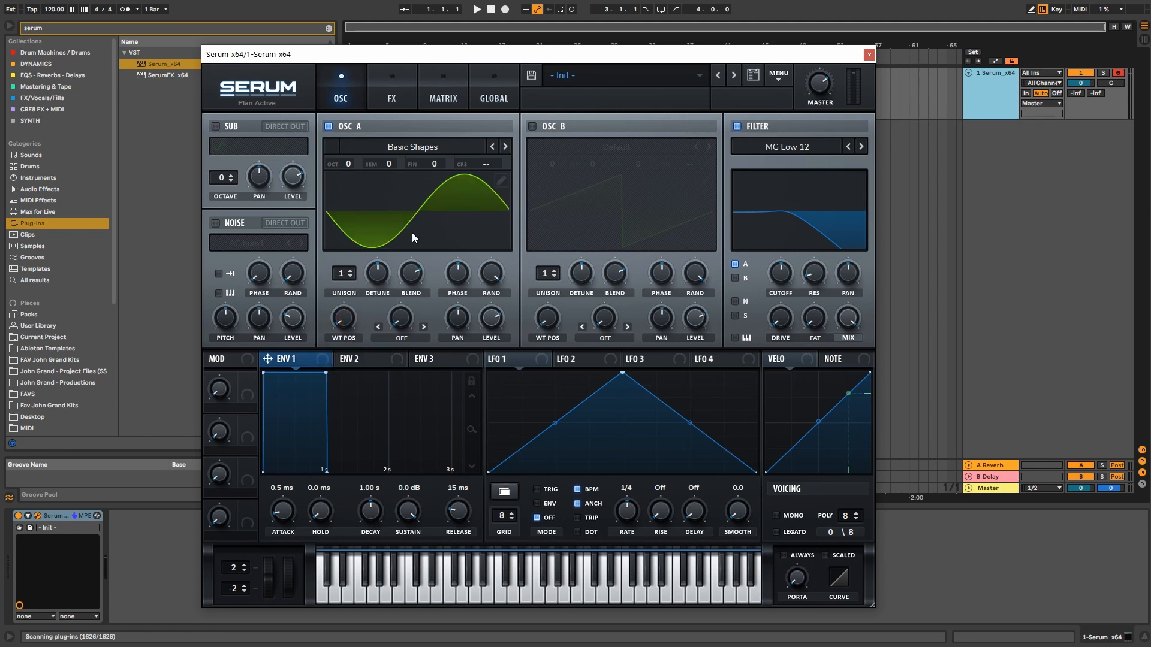
{"action": "left_click_drag", "start_coordinate": [348, 314], "coordinate": [347, 286]}
{"action": "left_click", "coordinate": [428, 233]}
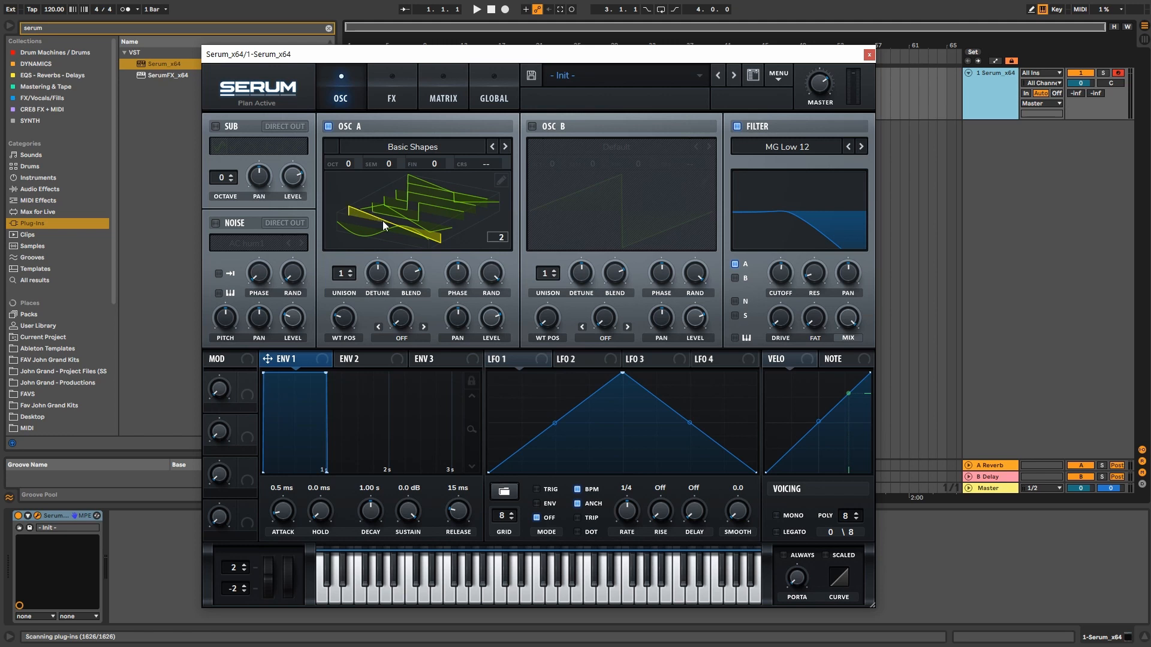
{"action": "left_click", "coordinate": [404, 221]}
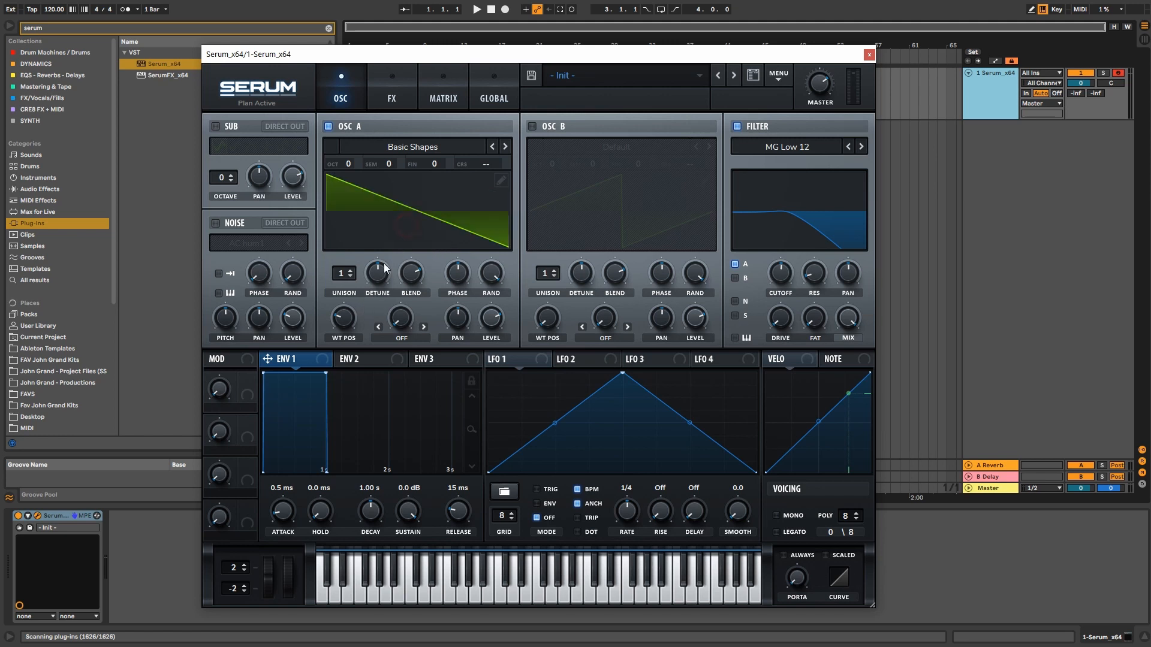
{"action": "mouse_move", "coordinate": [349, 314]}
{"action": "left_mouse_down"}
{"action": "mouse_move", "coordinate": [354, 290]}
{"action": "mouse_move", "coordinate": [352, 300]}
{"action": "left_mouse_up"}
{"action": "left_click", "coordinate": [401, 221]}
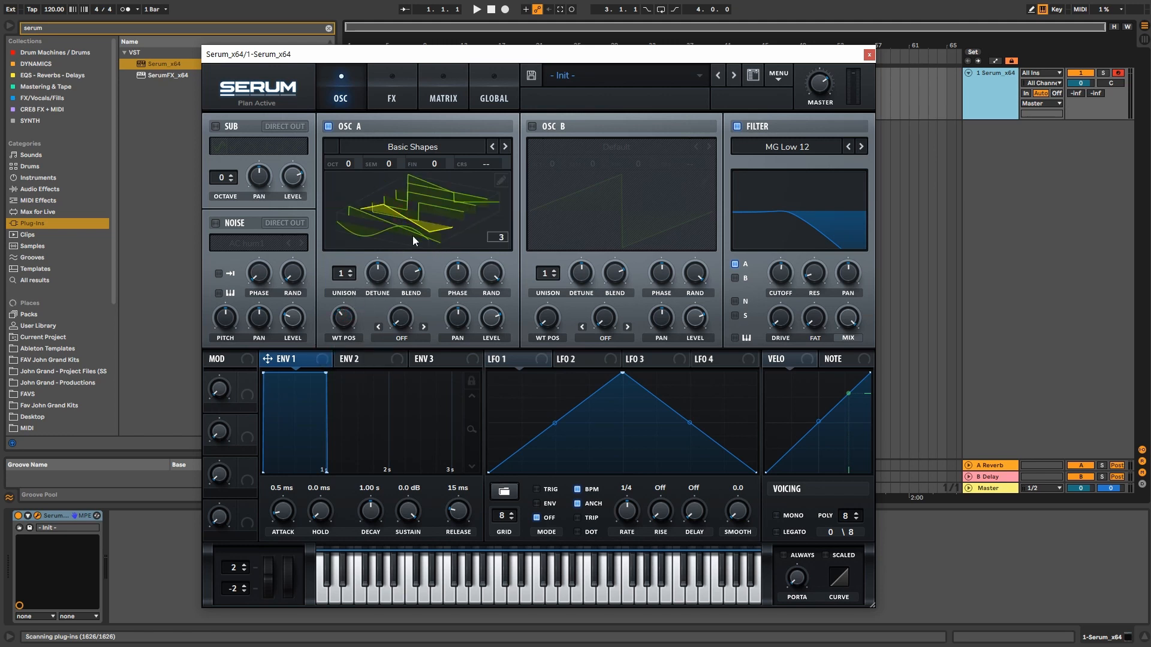
{"action": "left_click", "coordinate": [391, 201]}
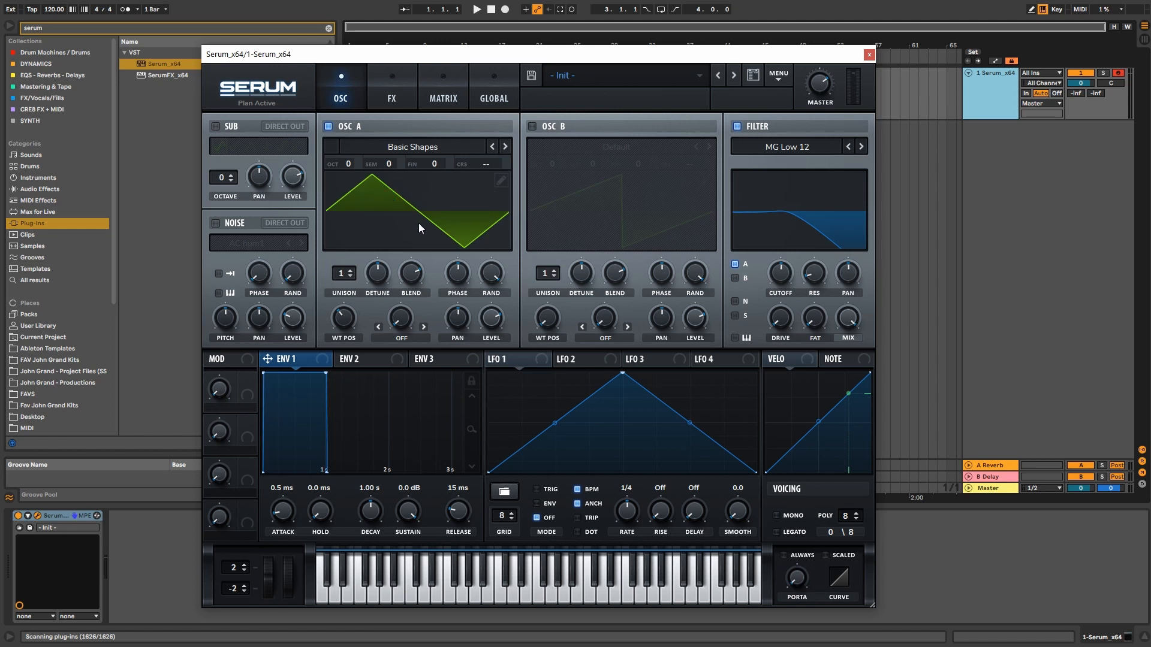
{"action": "left_click_drag", "start_coordinate": [343, 316], "coordinate": [340, 305]}
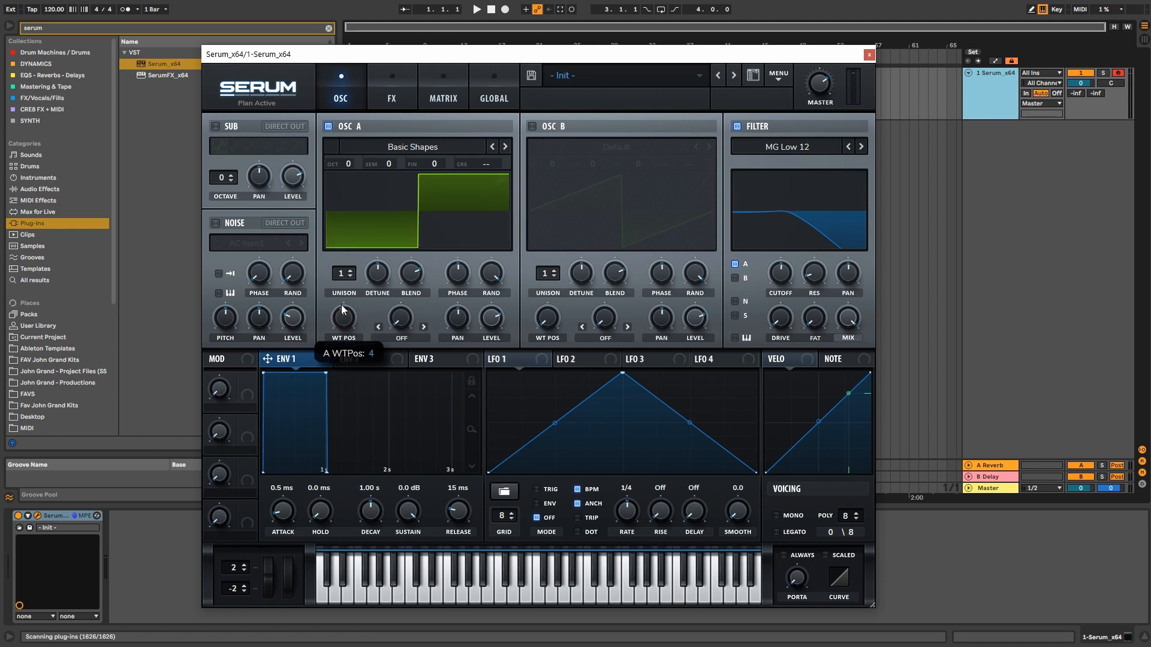
Step: Switch between the 3D and flat wavetable views and shift the position to a narrower pulse frame
{"action": "left_click", "coordinate": [434, 223]}
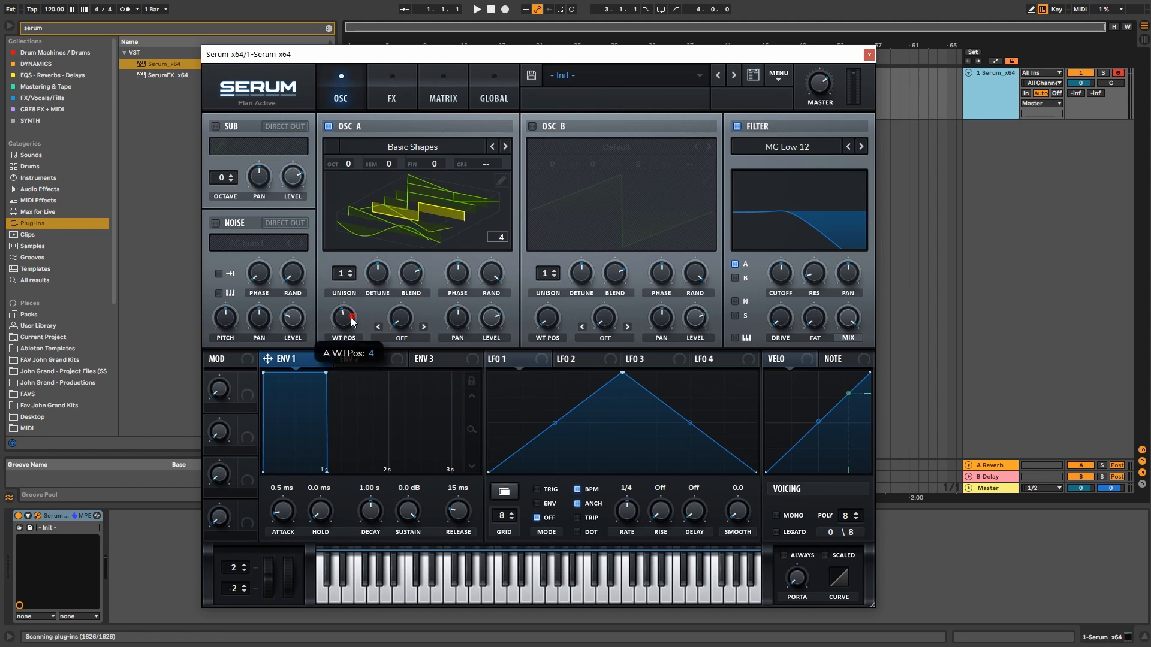
{"action": "left_click", "coordinate": [395, 211]}
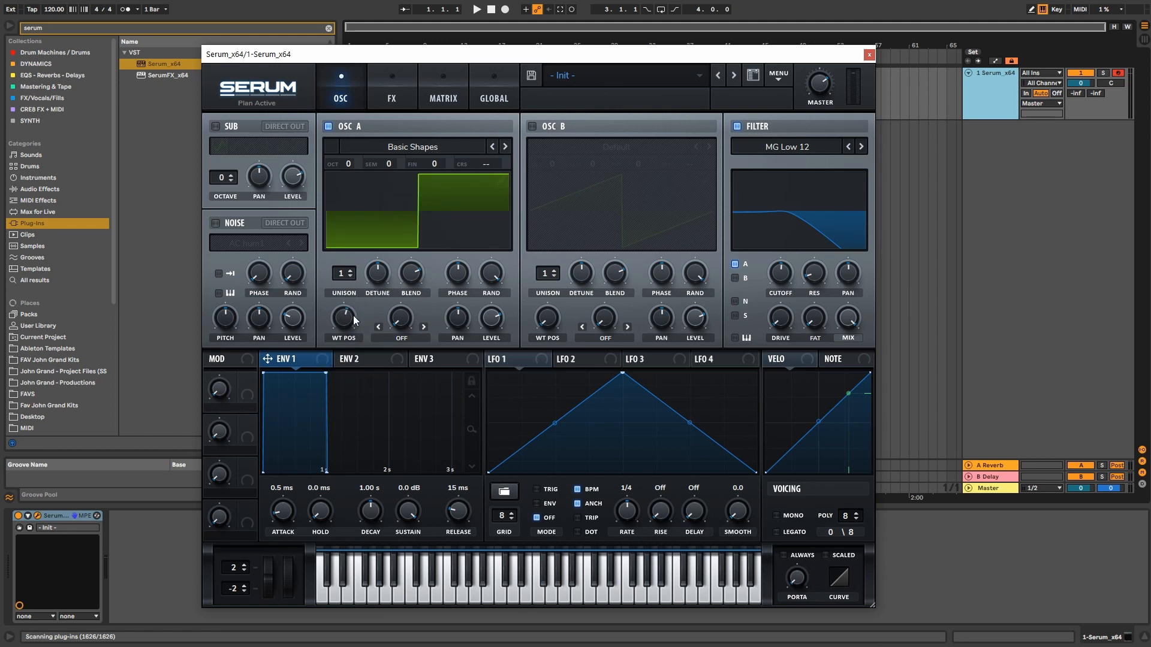
{"action": "left_click", "coordinate": [381, 216]}
{"action": "left_click", "coordinate": [383, 219]}
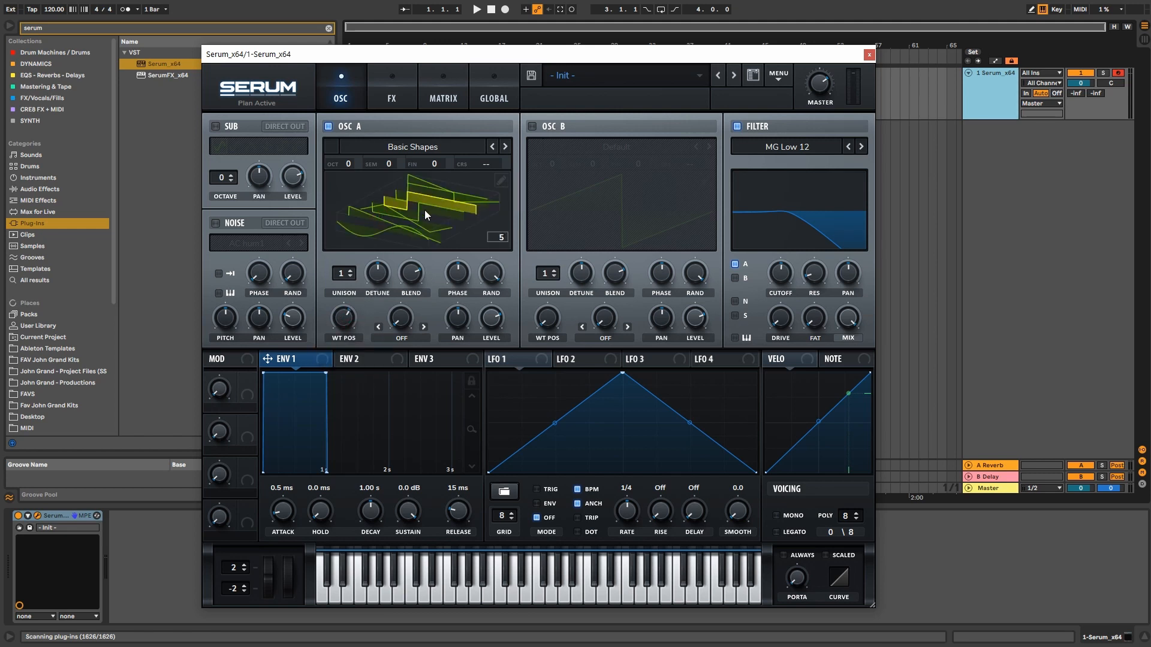
{"action": "left_click", "coordinate": [396, 223]}
{"action": "left_click_drag", "start_coordinate": [350, 331], "coordinate": [346, 360]}
{"action": "left_click", "coordinate": [397, 214]}
{"action": "left_click", "coordinate": [348, 319]}
{"action": "left_click", "coordinate": [396, 214]}
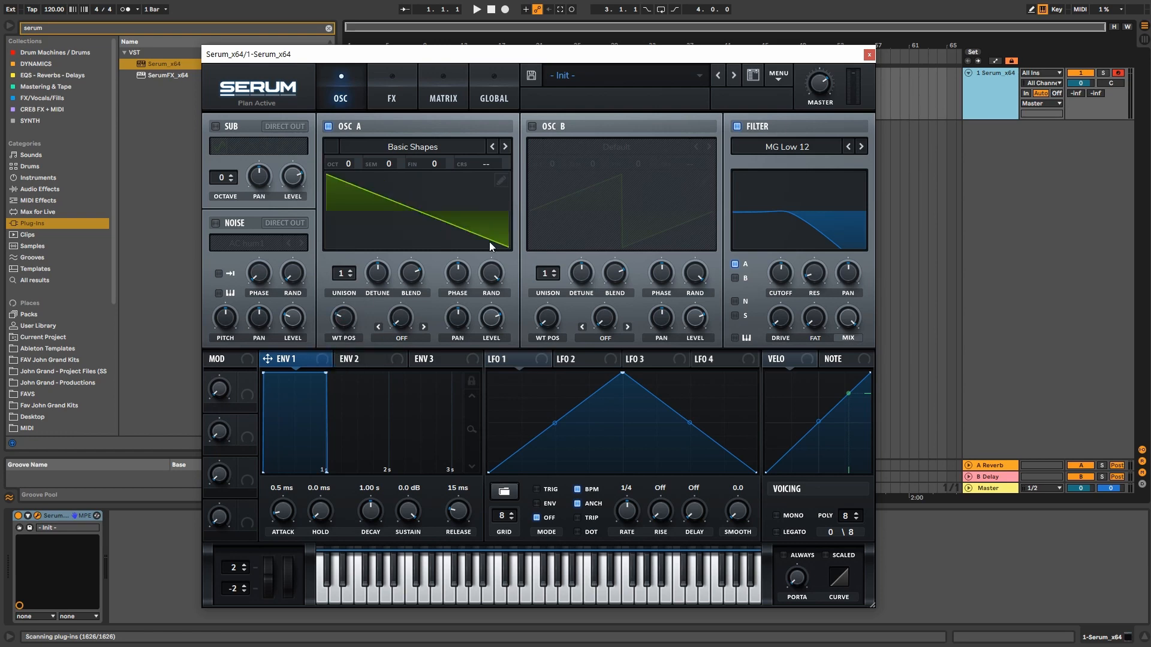
Step: Redraw frame 2 of oscillator A's wavetable in Table Edit as flat, stepped sections
{"action": "left_click", "coordinate": [501, 180]}
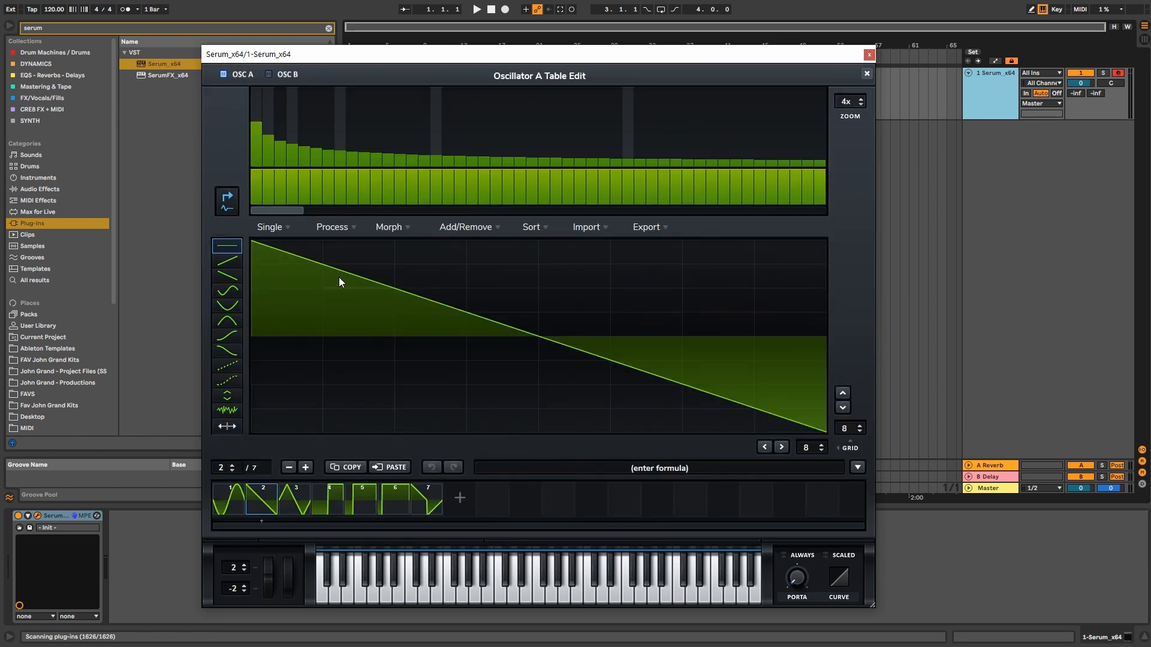
{"action": "mouse_move", "coordinate": [339, 277]}
{"action": "left_mouse_down"}
{"action": "mouse_move", "coordinate": [347, 271]}
{"action": "mouse_move", "coordinate": [343, 383]}
{"action": "left_mouse_up"}
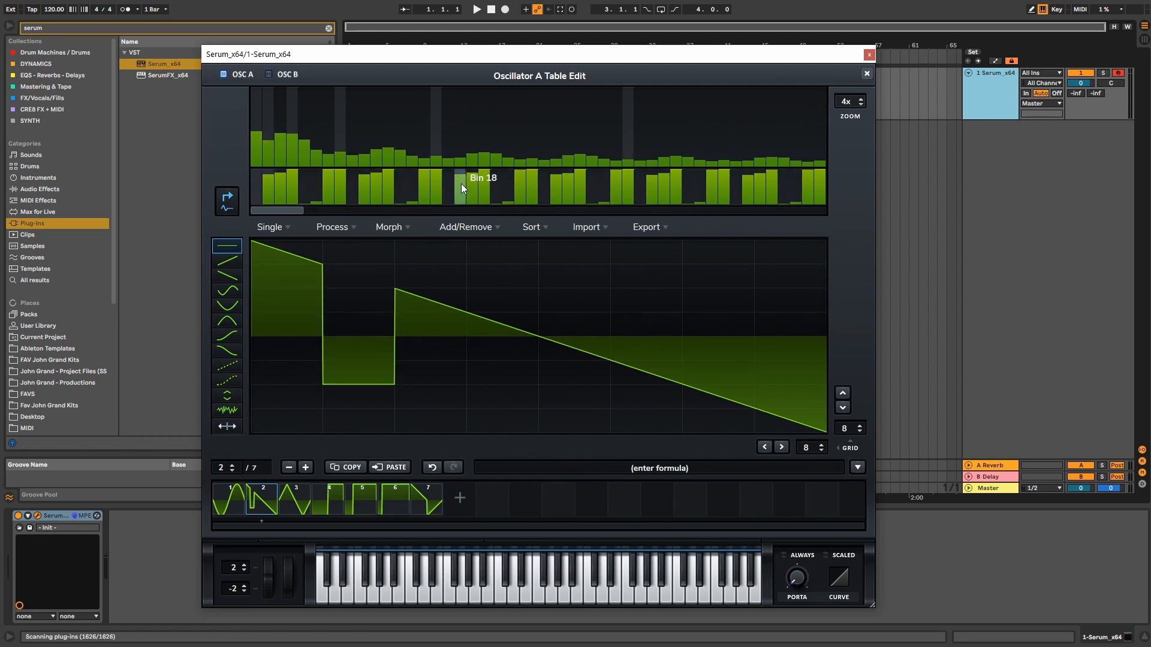
{"action": "mouse_move", "coordinate": [479, 314]}
{"action": "left_mouse_down"}
{"action": "mouse_move", "coordinate": [483, 402]}
{"action": "mouse_move", "coordinate": [493, 274]}
{"action": "mouse_move", "coordinate": [488, 407]}
{"action": "mouse_move", "coordinate": [614, 310]}
{"action": "mouse_move", "coordinate": [617, 271]}
{"action": "mouse_move", "coordinate": [622, 367]}
{"action": "left_mouse_up"}
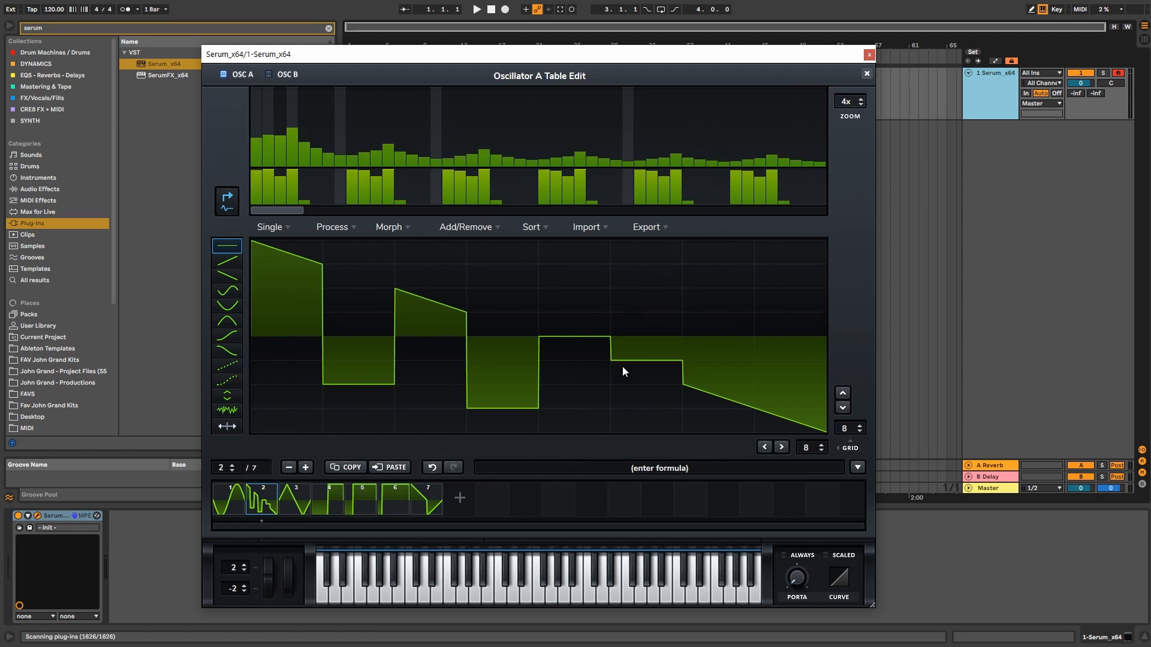
{"action": "mouse_move", "coordinate": [704, 379]}
{"action": "left_mouse_down"}
{"action": "mouse_move", "coordinate": [717, 287]}
{"action": "mouse_move", "coordinate": [717, 385]}
{"action": "left_mouse_up"}
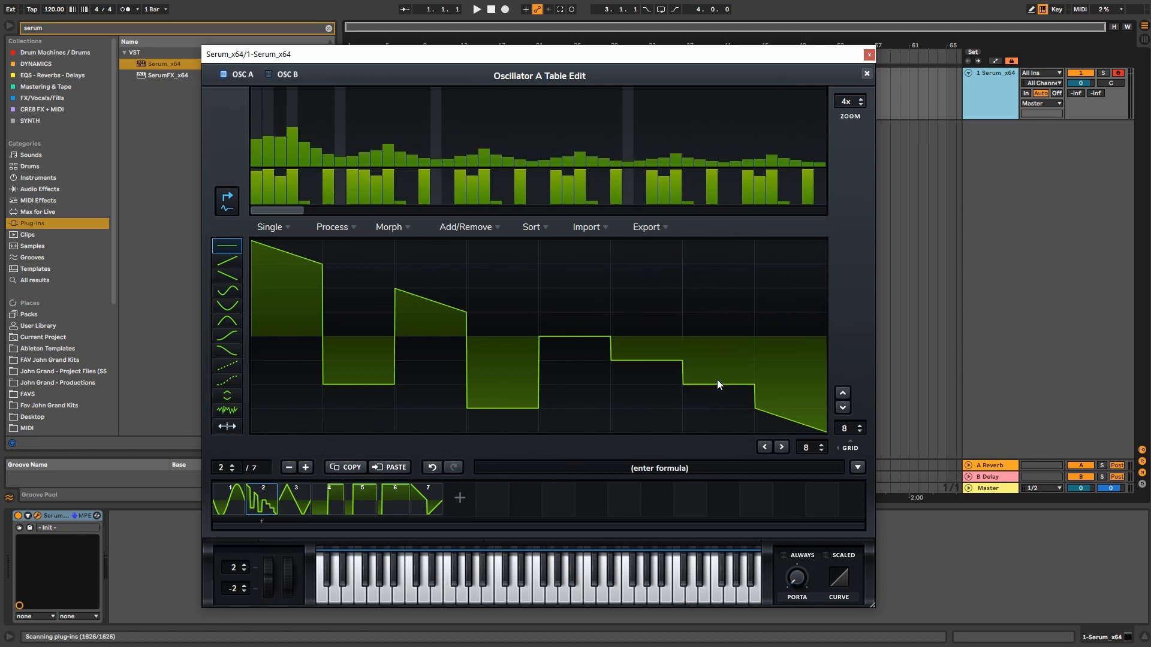
{"action": "left_click", "coordinate": [645, 314]}
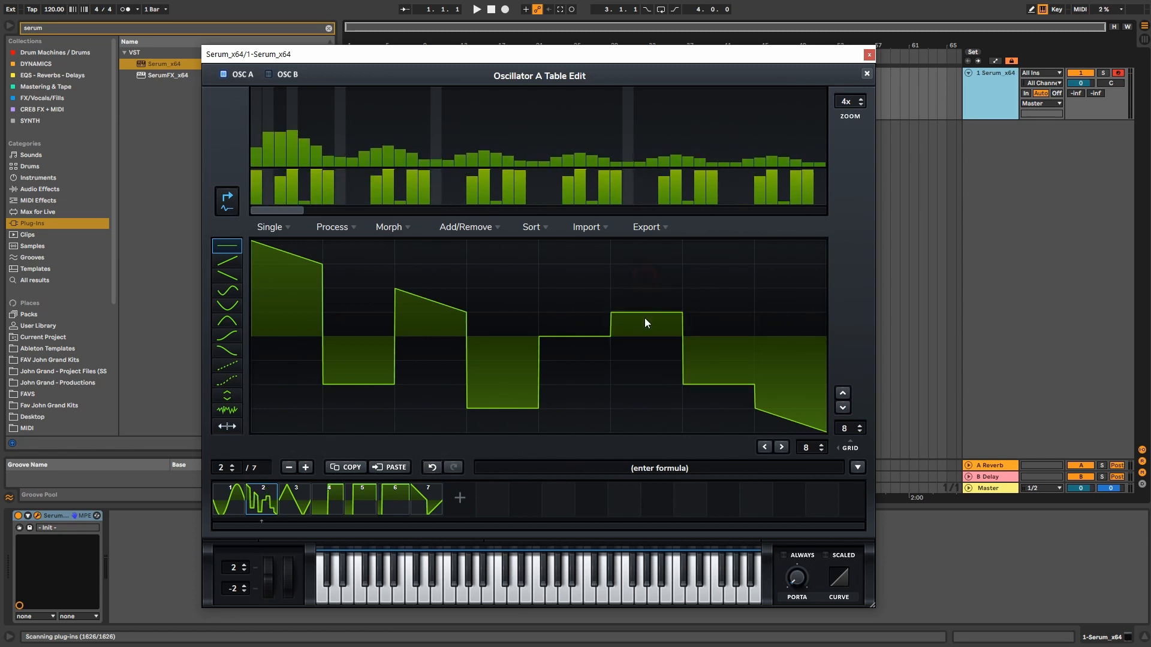
{"action": "left_click", "coordinate": [867, 74]}
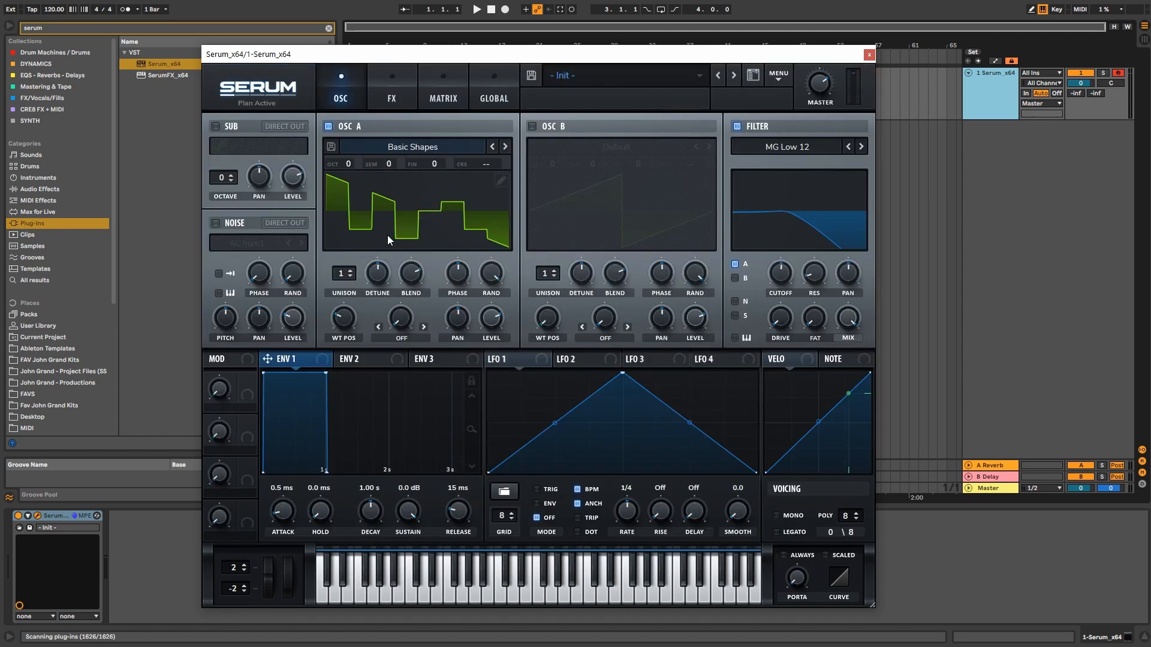
Step: Inspect the edited wavetable in 3D and flat views, scrolling through its frames
{"action": "left_click", "coordinate": [387, 212]}
{"action": "left_click", "coordinate": [501, 181]}
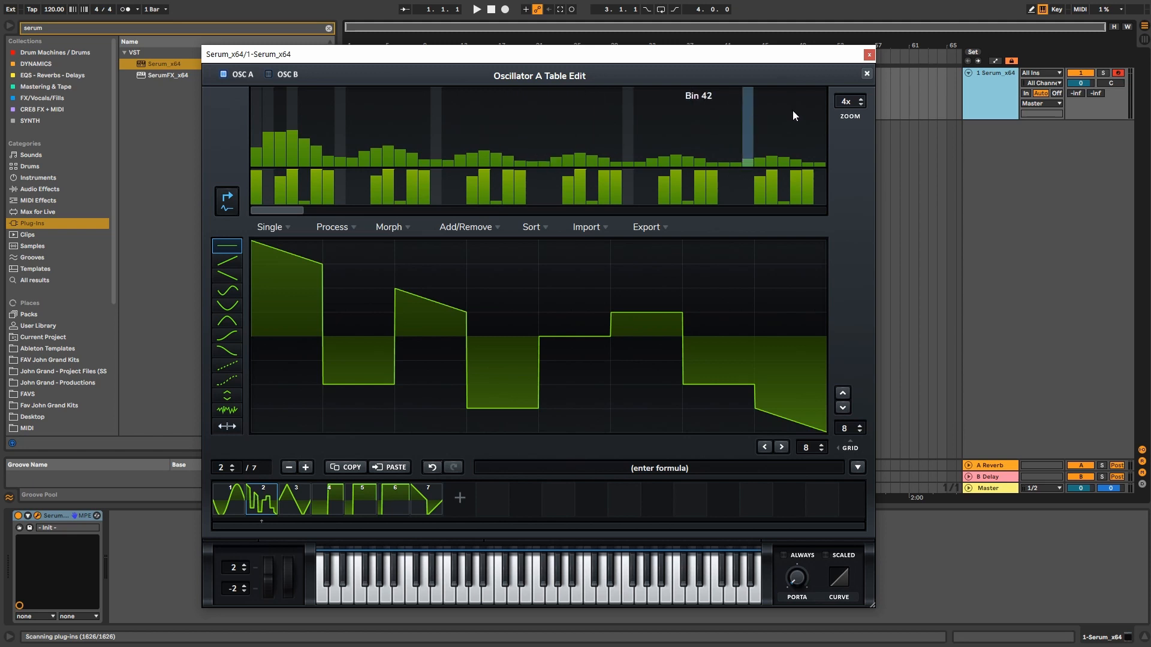
{"action": "left_click", "coordinate": [867, 73]}
{"action": "left_click", "coordinate": [387, 225]}
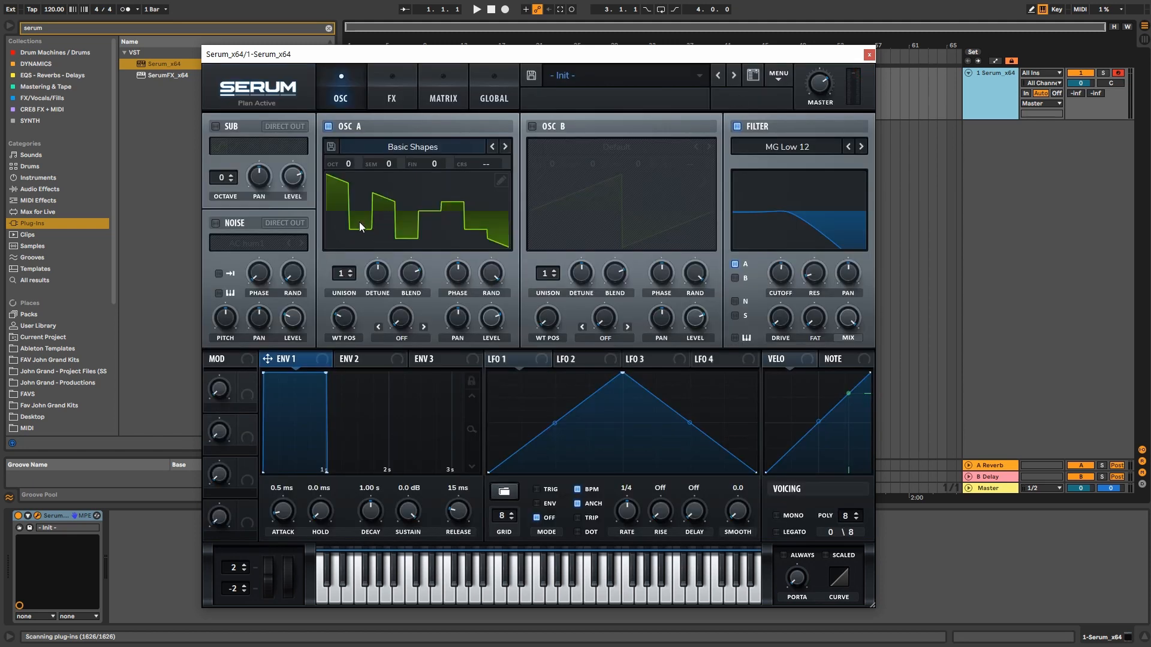
{"action": "left_click", "coordinate": [359, 224]}
{"action": "scroll", "coordinate": [347, 332], "scroll_direction": "down", "scroll_amount": 2}
{"action": "scroll", "coordinate": [349, 333], "scroll_direction": "up", "scroll_amount": 1}
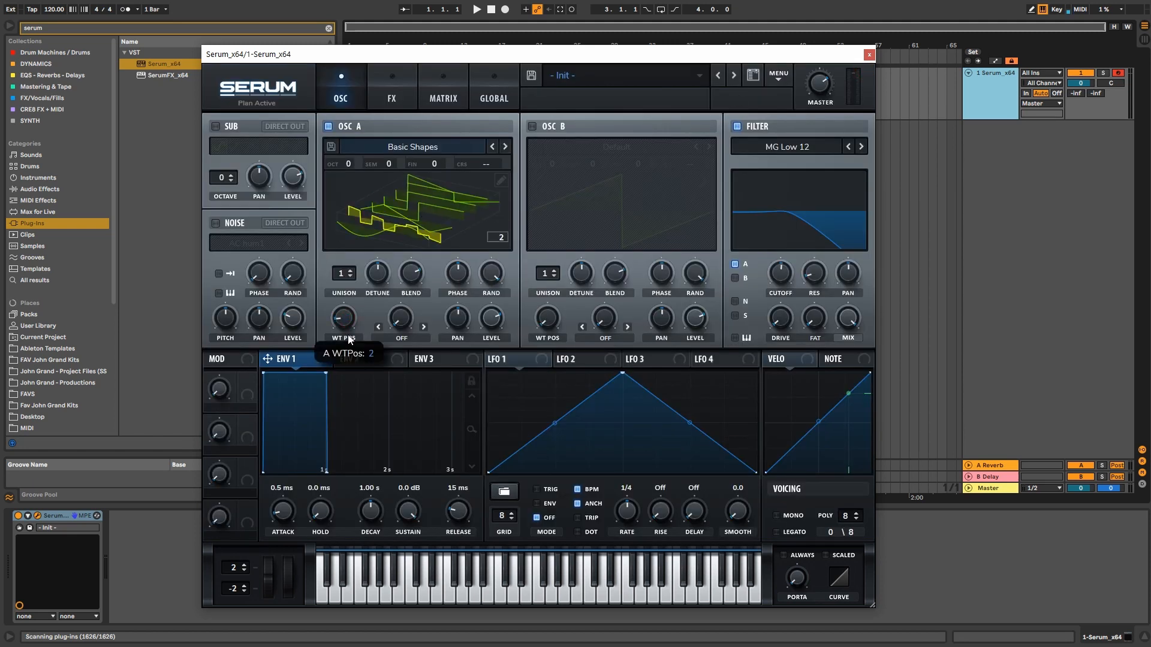
{"action": "scroll", "coordinate": [351, 332], "scroll_direction": "down", "scroll_amount": 1}
{"action": "left_click", "coordinate": [477, 212]}
Step: Redraw frame 1 as stepped blocks, then view it in 3D and sweep the position to frame 5
{"action": "left_click", "coordinate": [501, 181]}
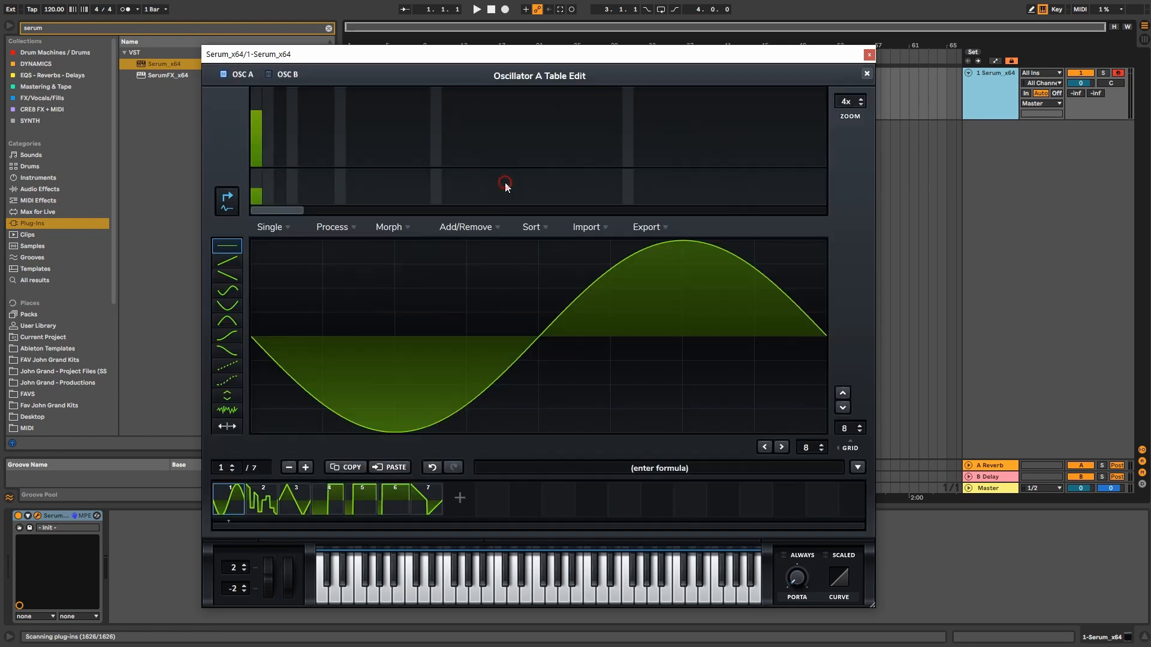
{"action": "mouse_move", "coordinate": [400, 375]}
{"action": "left_mouse_down"}
{"action": "mouse_move", "coordinate": [379, 283]}
{"action": "mouse_move", "coordinate": [570, 334]}
{"action": "mouse_move", "coordinate": [695, 342]}
{"action": "mouse_move", "coordinate": [724, 374]}
{"action": "mouse_move", "coordinate": [790, 368]}
{"action": "left_mouse_up"}
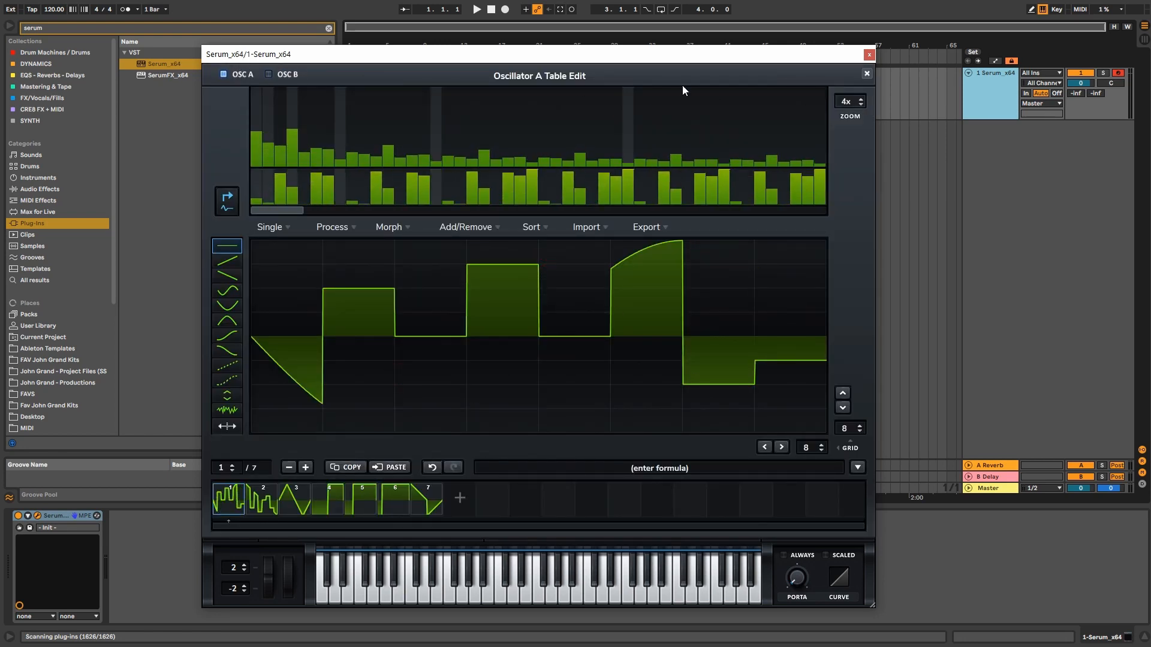
{"action": "left_click", "coordinate": [866, 73]}
{"action": "left_click", "coordinate": [432, 210]}
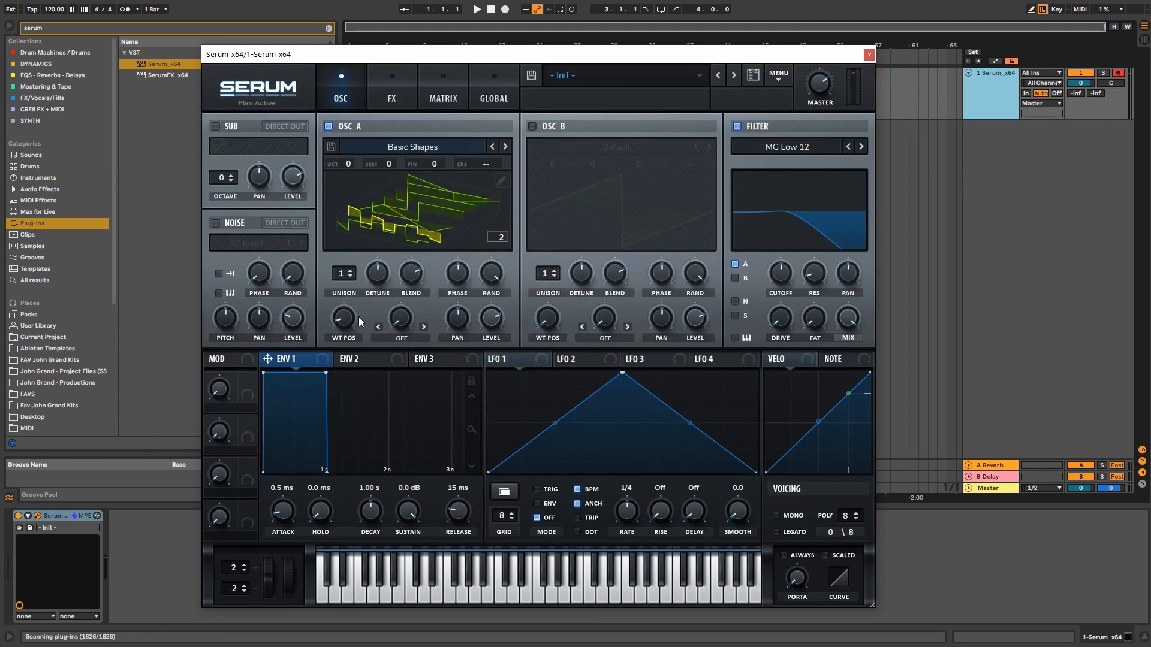
{"action": "mouse_move", "coordinate": [348, 329]}
{"action": "left_mouse_down"}
{"action": "mouse_move", "coordinate": [354, 231]}
{"action": "mouse_move", "coordinate": [351, 331]}
{"action": "mouse_move", "coordinate": [368, 239]}
{"action": "mouse_move", "coordinate": [358, 333]}
{"action": "mouse_move", "coordinate": [359, 317]}
{"action": "left_mouse_up"}
Step: Load Analog > Basic Mini, step forward to the unedited Basic Shapes, and set WT POS to the sine frame 1
{"action": "left_click", "coordinate": [404, 145]}
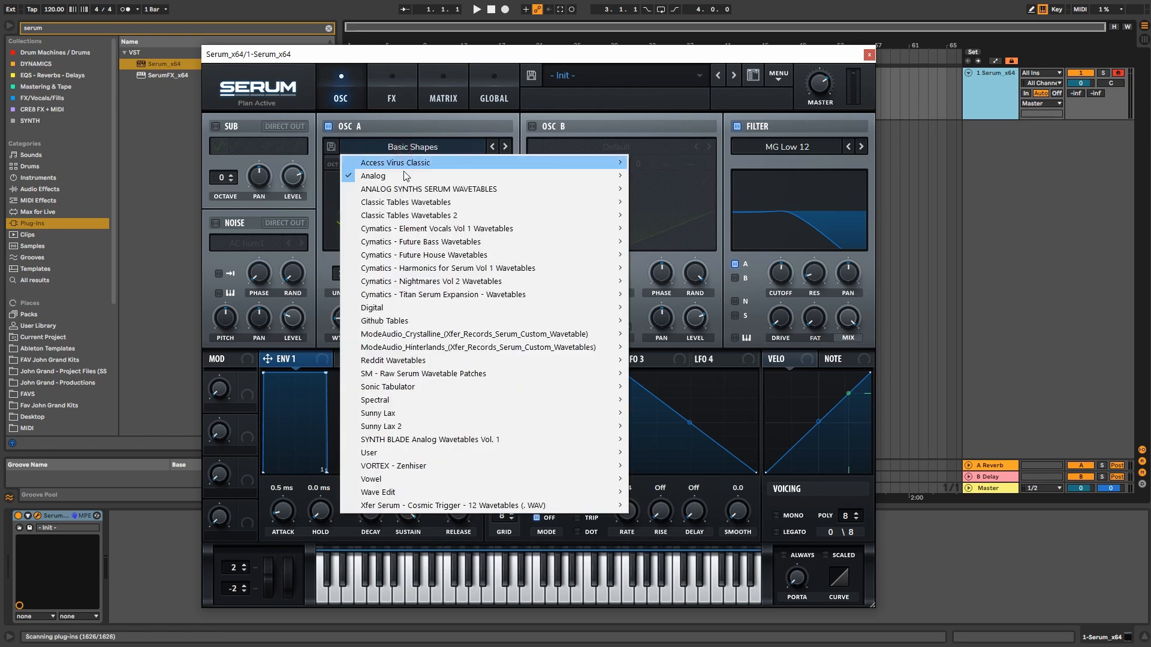
{"action": "mouse_move", "coordinate": [404, 174]}
{"action": "left_click", "coordinate": [695, 228]}
{"action": "left_click", "coordinate": [506, 148]}
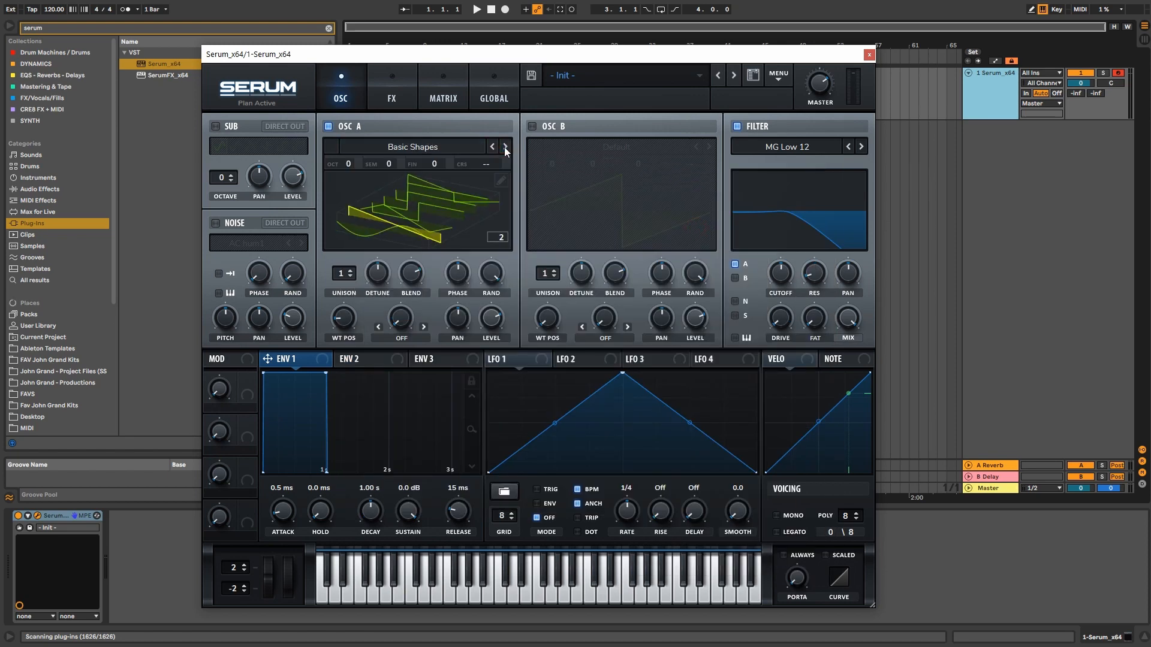
{"action": "left_click_drag", "start_coordinate": [342, 318], "coordinate": [343, 324]}
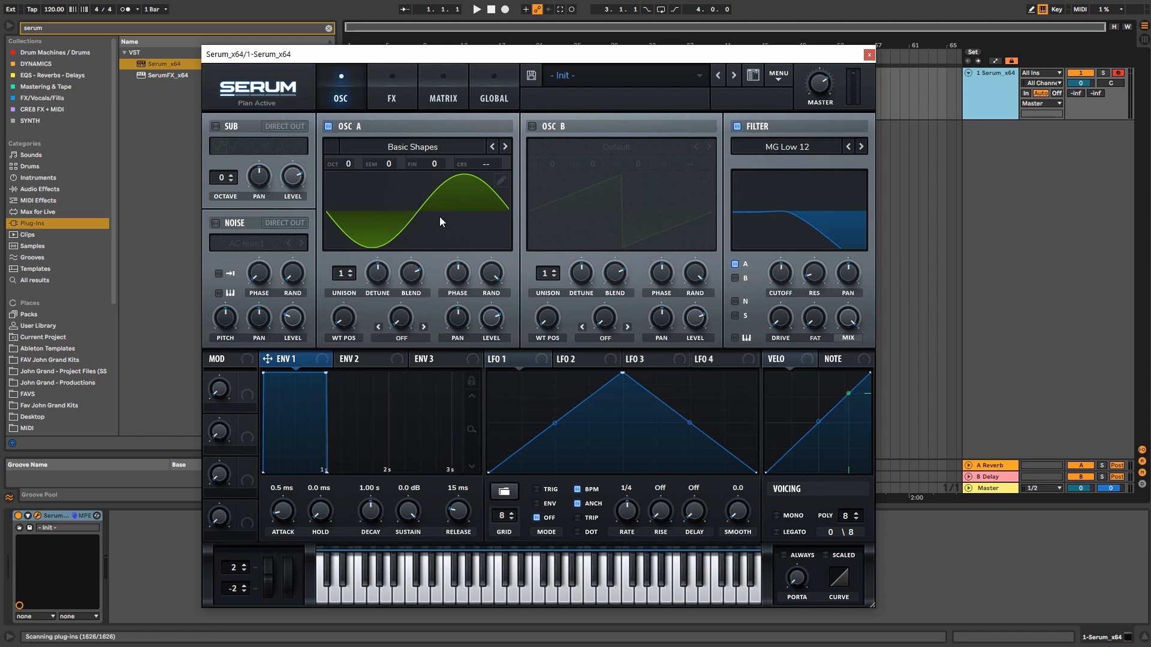
{"action": "mouse_move", "coordinate": [351, 319]}
Step: Keep oscillator B off, audition a D note on the Serum track, and raise Master to 0.0 dB
{"action": "left_click", "coordinate": [532, 132]}
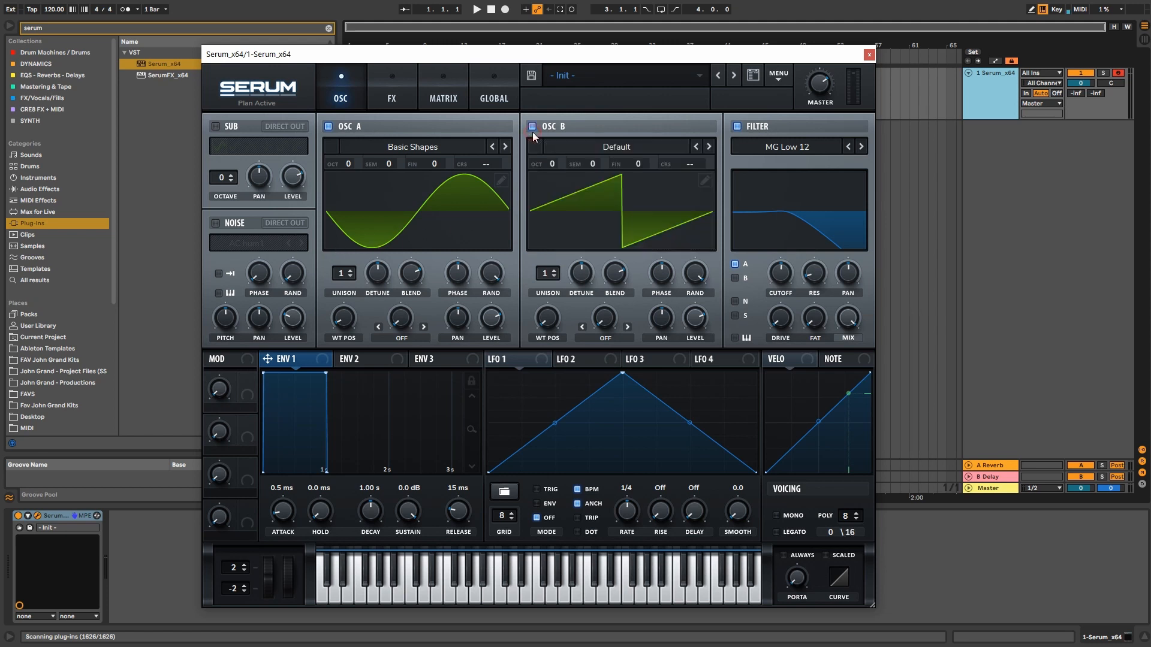
{"action": "left_click", "coordinate": [532, 132]}
{"action": "left_click", "coordinate": [968, 93]}
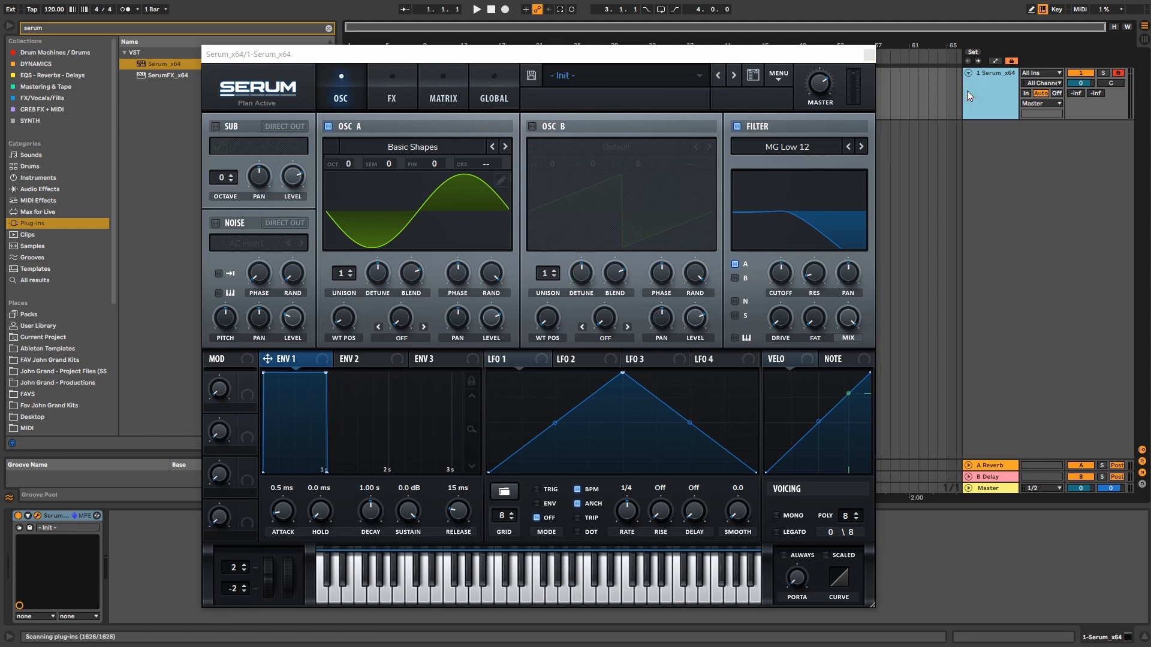
{"action": "key", "text": "m"}
{"action": "key", "text": "s"}
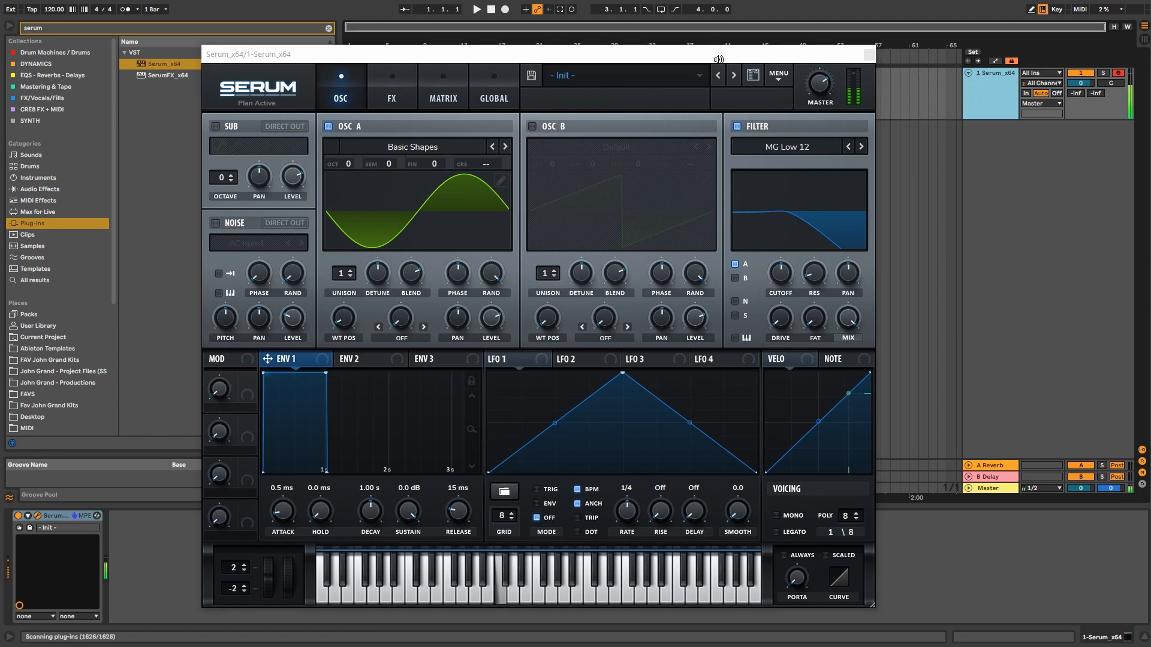
{"action": "left_click_drag", "start_coordinate": [819, 87], "coordinate": [822, 38]}
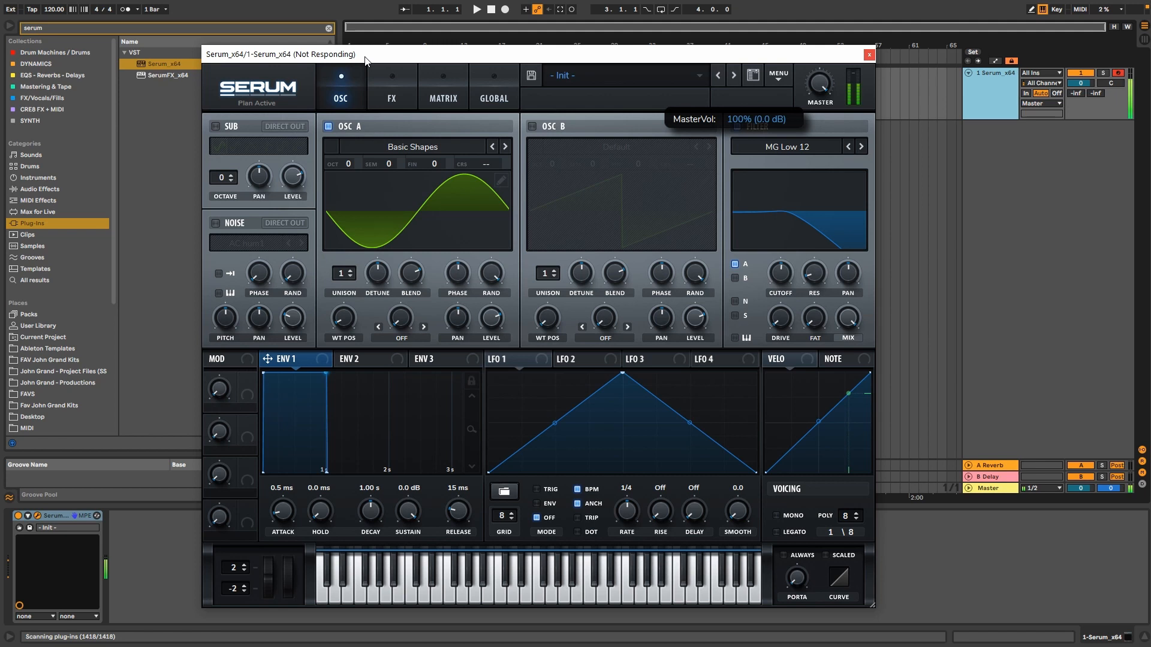
Step: Shift the Serum window left and set oscillator A's WT POS to 2 for a ramp wave
{"action": "left_click_drag", "start_coordinate": [365, 60], "coordinate": [346, 63]}
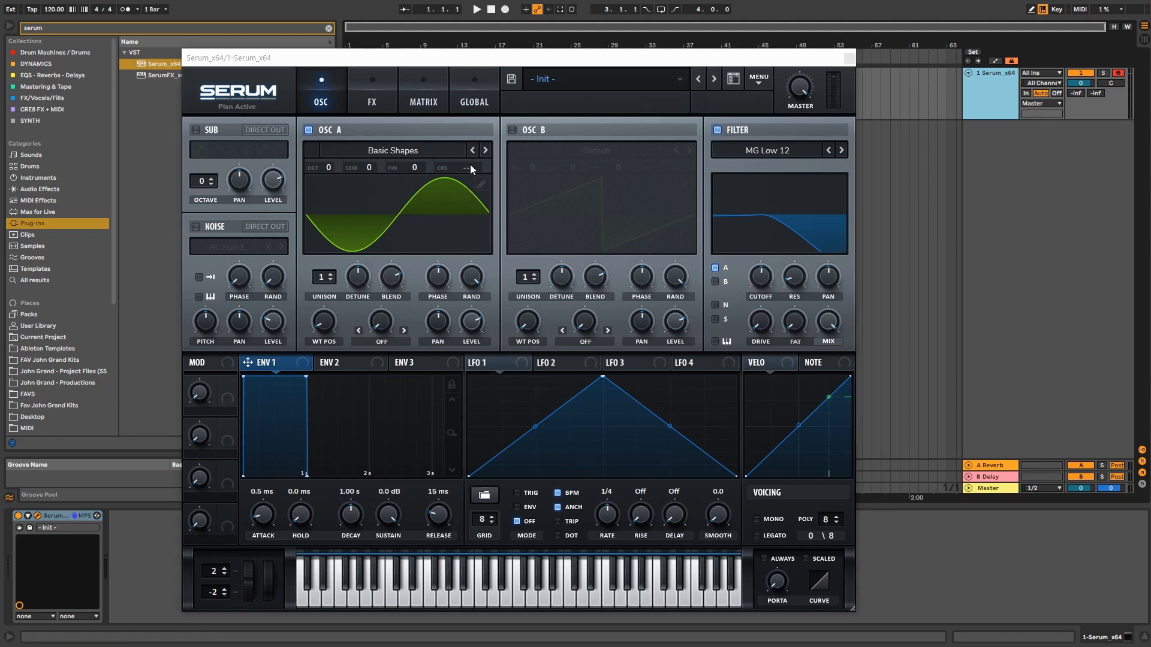
{"action": "left_click_drag", "start_coordinate": [323, 324], "coordinate": [322, 306]}
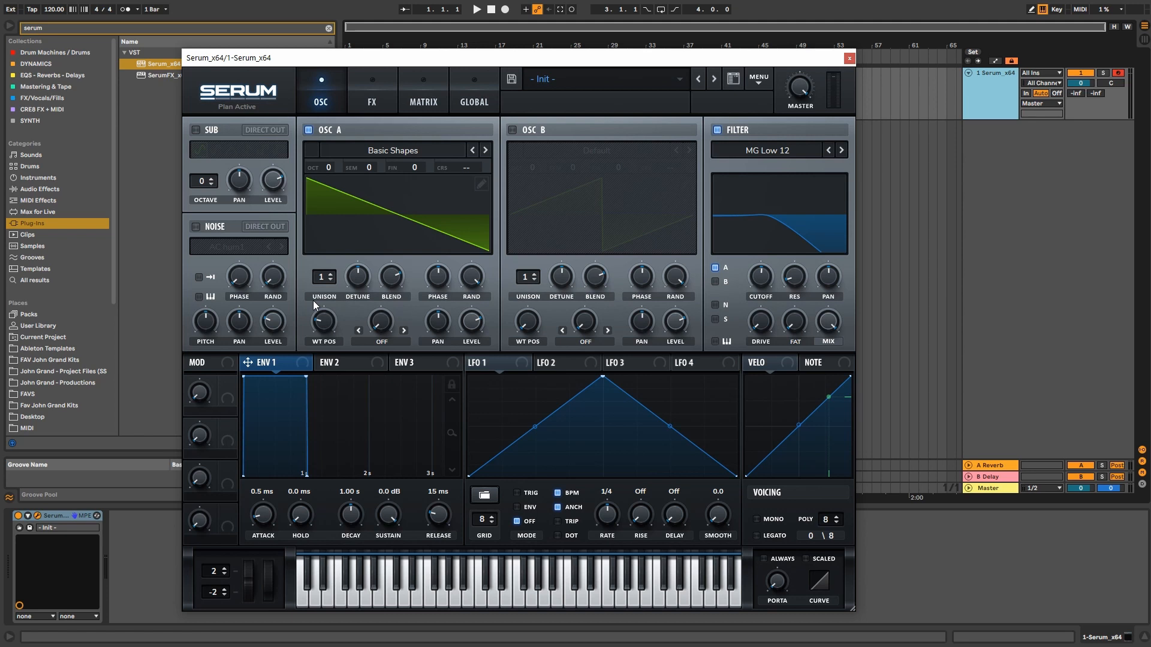
Step: Open the filter cutoff fully while auditioning C, G, D and D# notes
{"action": "left_click", "coordinate": [1004, 89]}
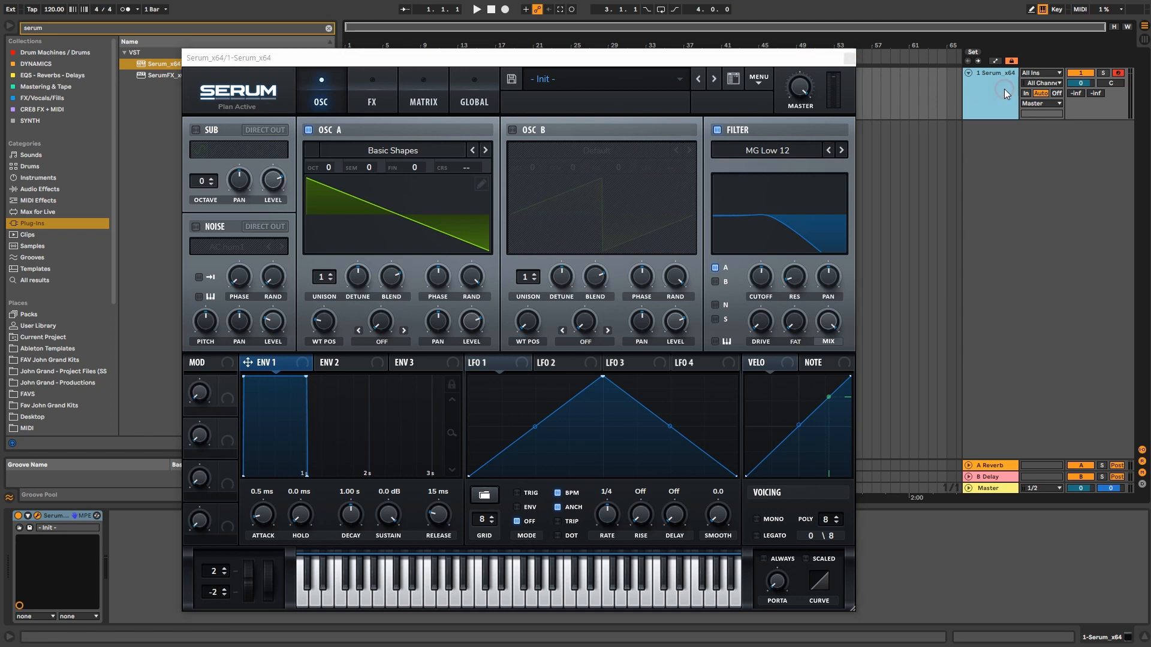
{"action": "key", "text": "a"}
{"action": "key", "text": "g"}
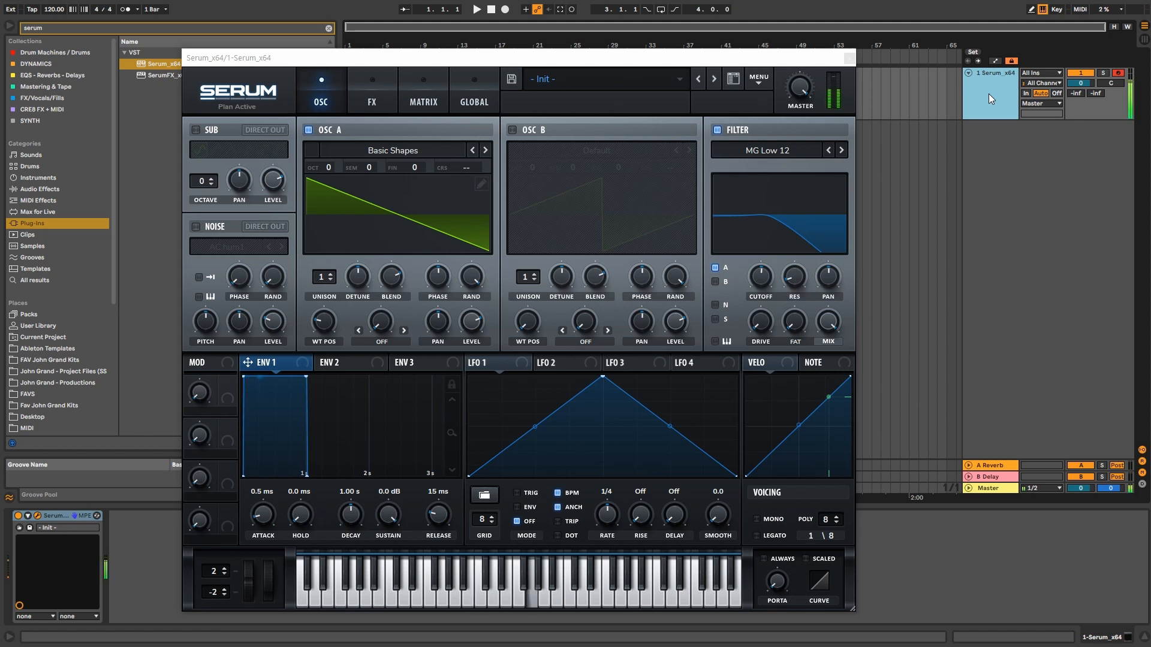
{"action": "key", "text": "s"}
{"action": "left_click_drag", "start_coordinate": [760, 273], "coordinate": [766, 190]}
{"action": "key", "text": "s"}
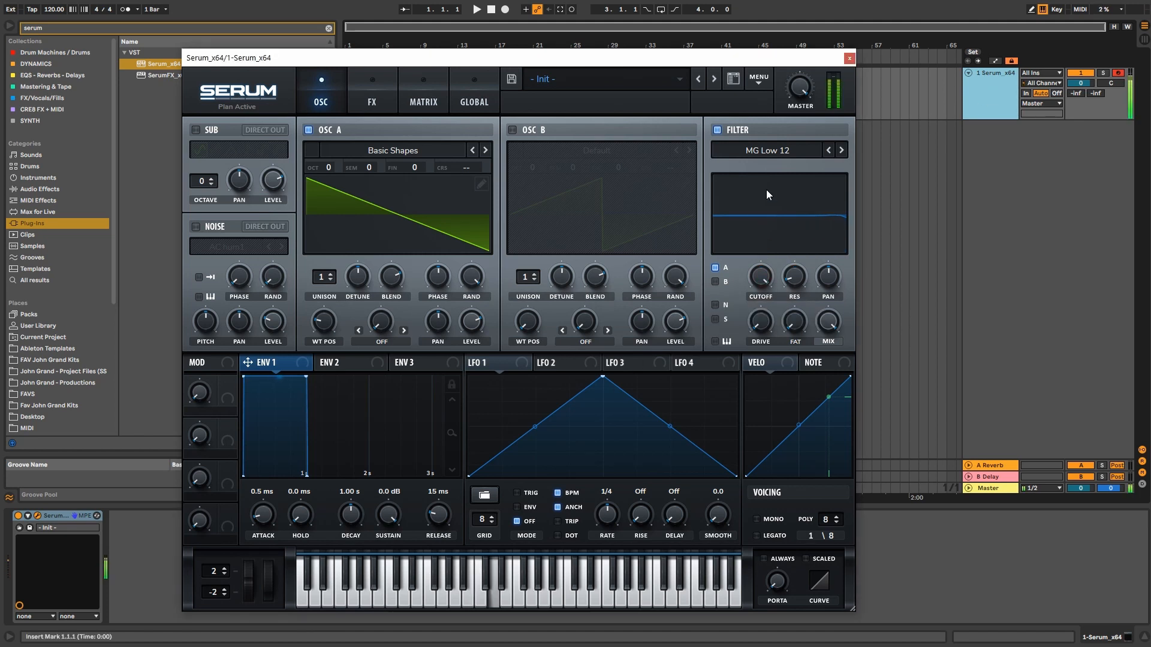
{"action": "key", "text": "e"}
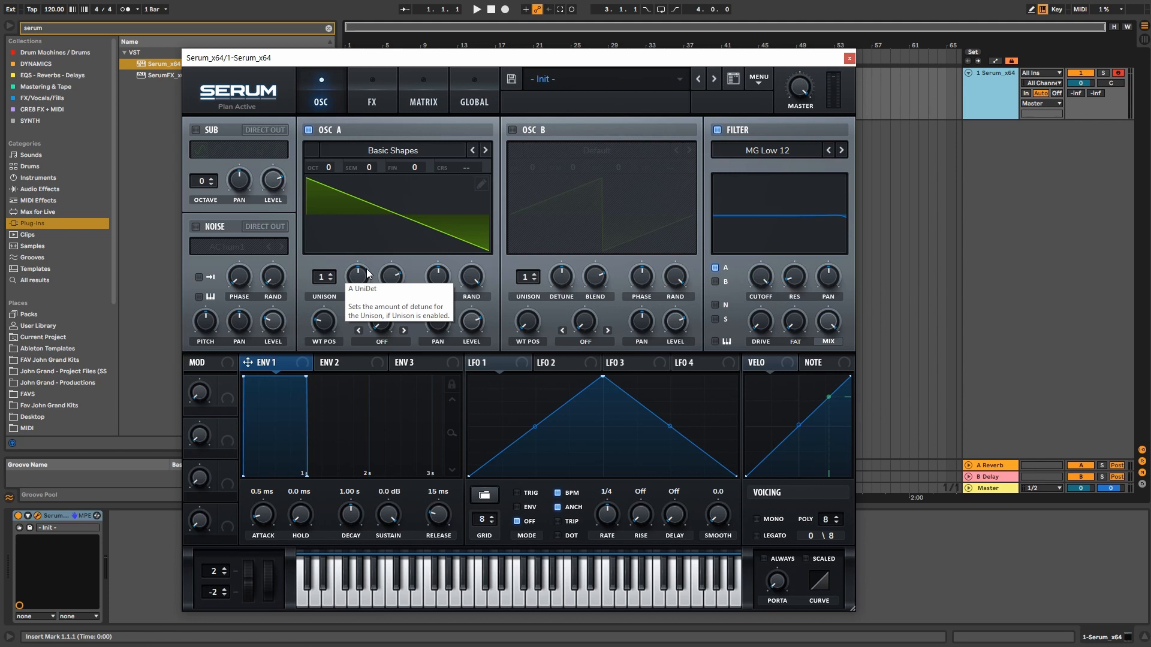
Step: Try oscillator A unison at 2 and 8 voices with notes and a detune check, then return to 1
{"action": "left_click_drag", "start_coordinate": [321, 277], "coordinate": [358, 277]}
{"action": "key", "text": "a"}
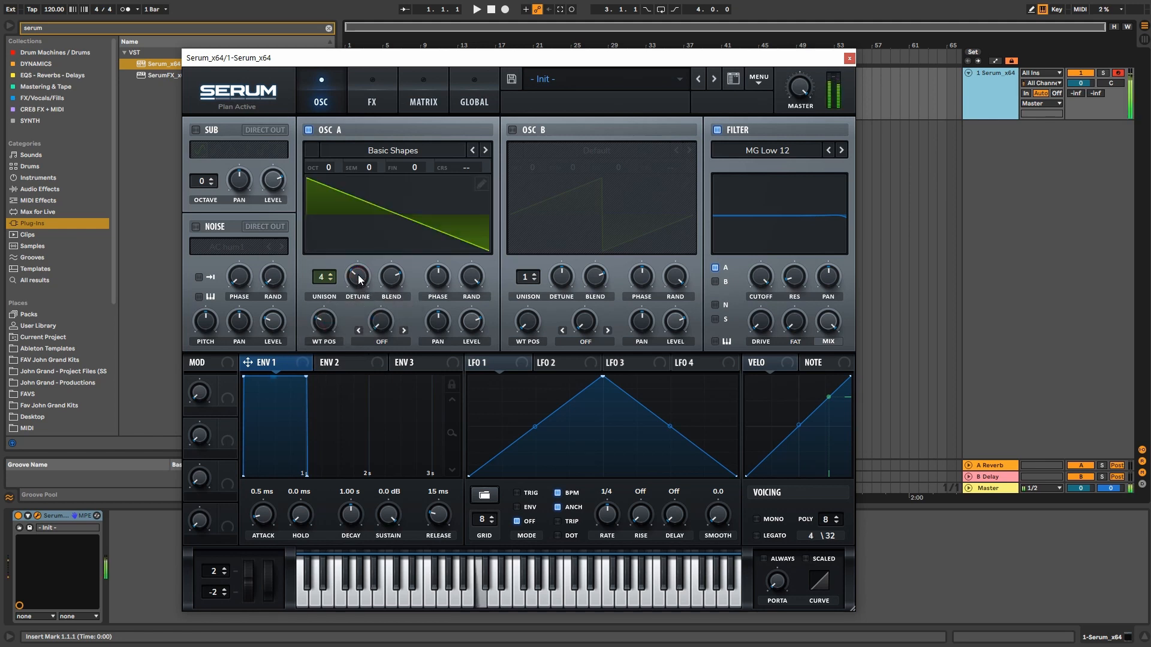
{"action": "key", "text": "g"}
{"action": "key", "text": "s"}
{"action": "key", "text": "e"}
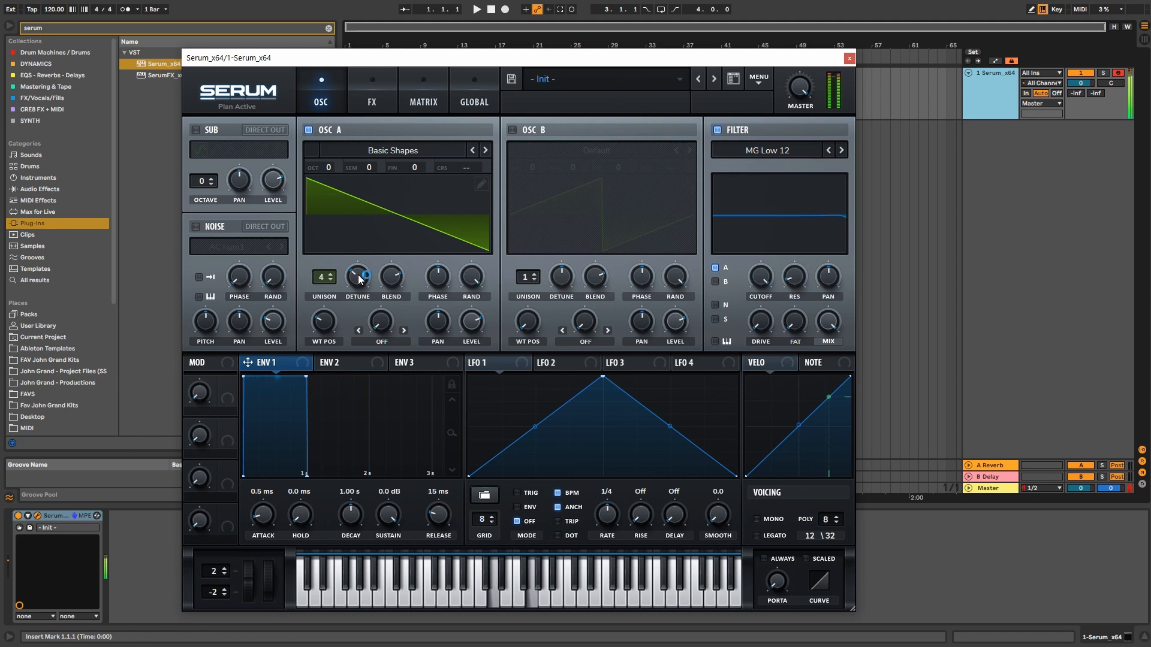
{"action": "left_click_drag", "start_coordinate": [333, 280], "coordinate": [362, 296]}
{"action": "left_click", "coordinate": [360, 277]}
{"action": "key", "text": "a"}
{"action": "key", "text": "s"}
{"action": "key", "text": "e"}
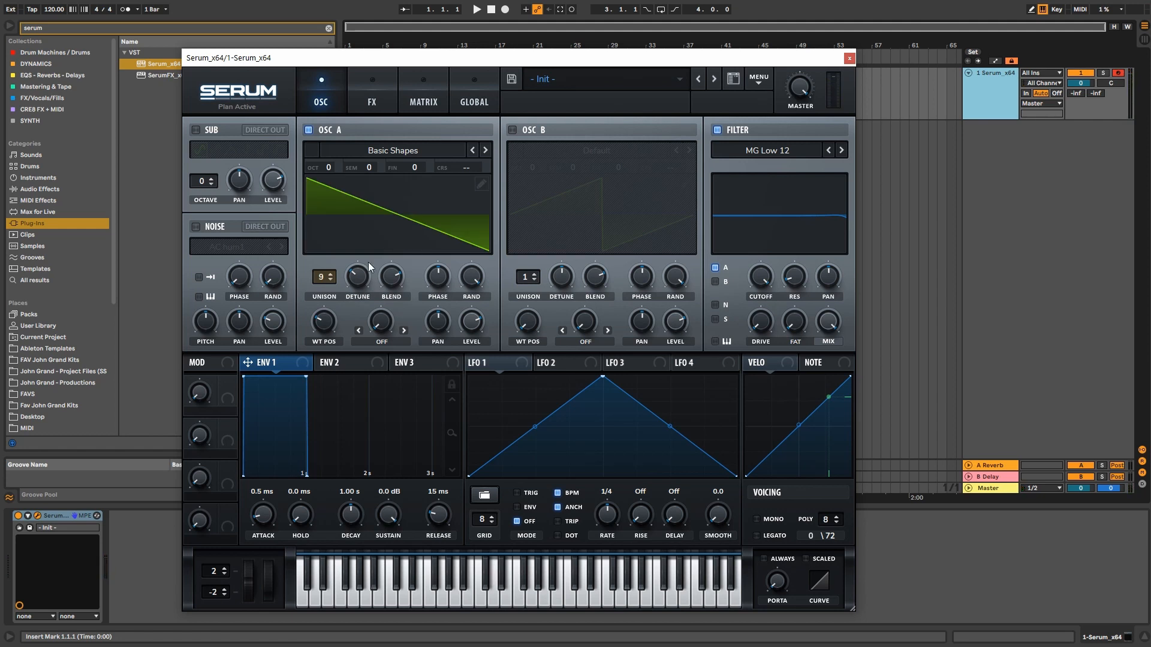
{"action": "left_click_drag", "start_coordinate": [323, 277], "coordinate": [336, 311]}
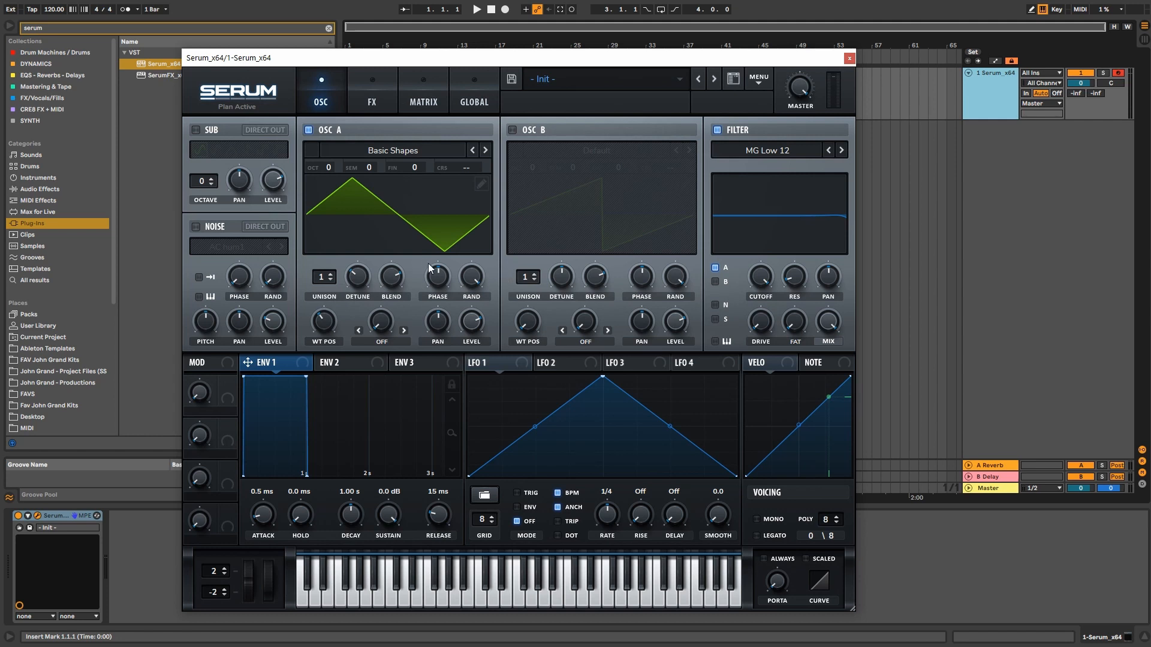
Step: Compare oscillator A's sine and triangle frames while playing notes, settling on the triangle
{"action": "key", "text": "g"}
{"action": "key", "text": "s"}
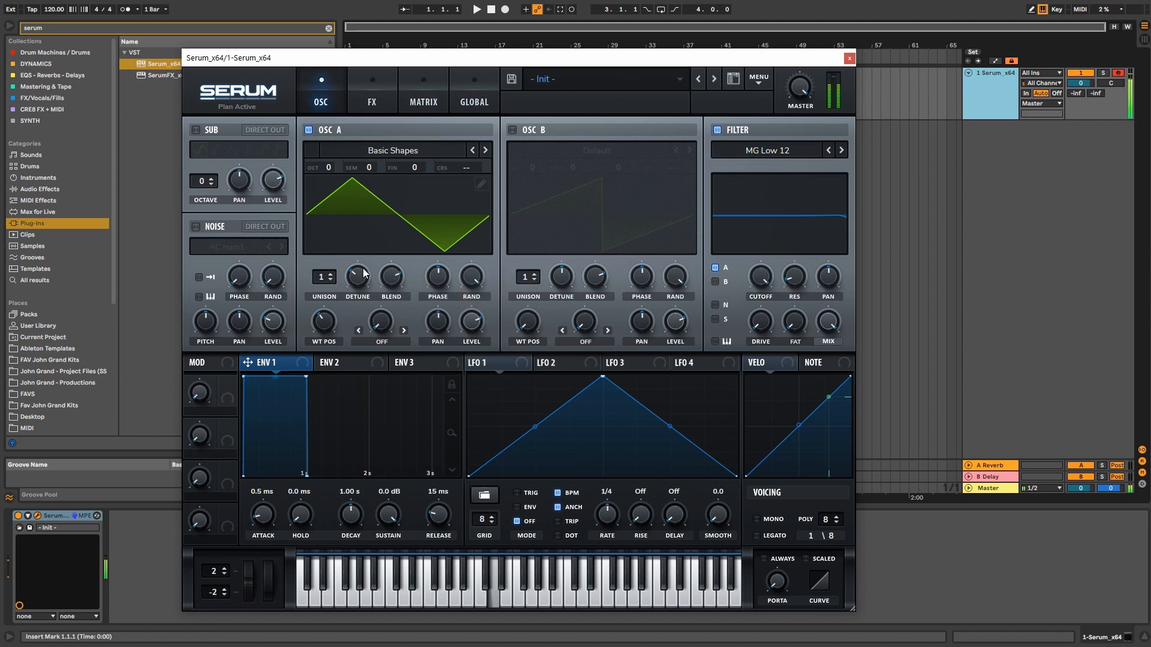
{"action": "key", "text": "a"}
{"action": "left_click_drag", "start_coordinate": [322, 322], "coordinate": [321, 384]}
{"action": "key", "text": "a"}
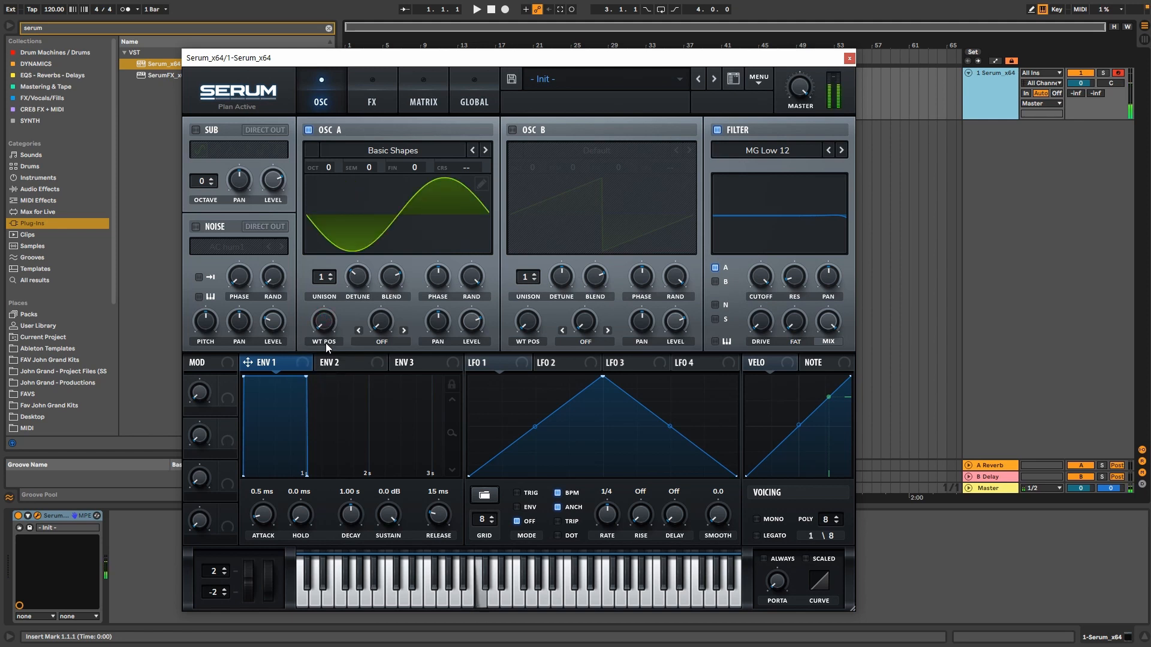
{"action": "key", "text": "g"}
{"action": "left_click_drag", "start_coordinate": [331, 324], "coordinate": [334, 281]}
{"action": "key", "text": "a"}
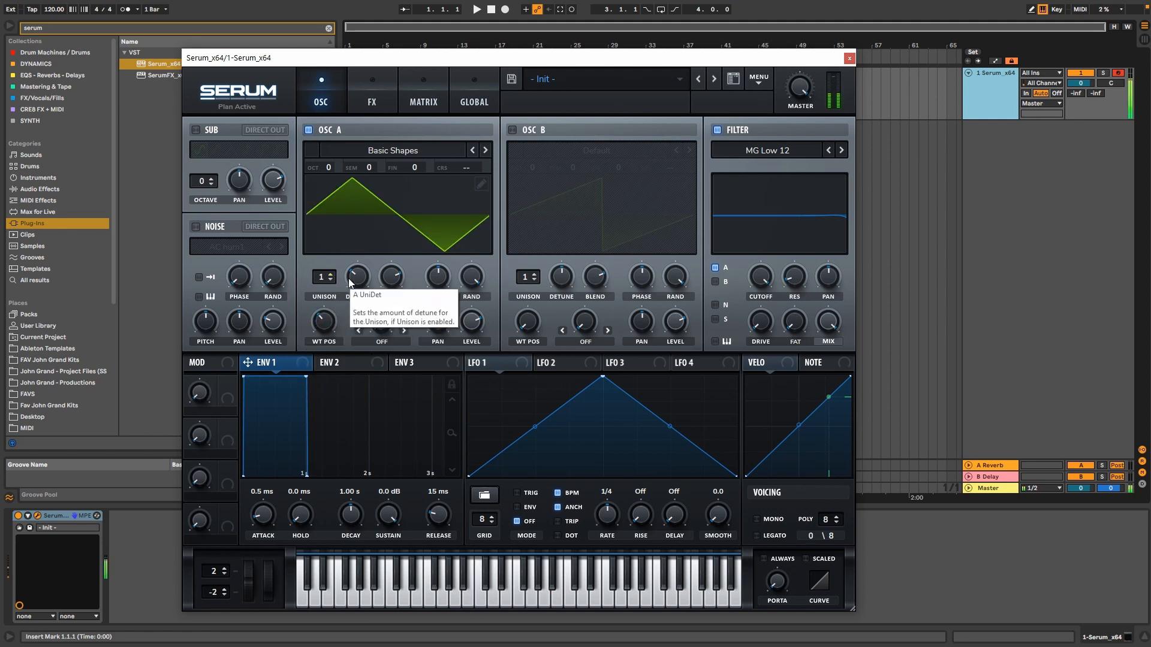
Step: Raise oscillator A's unison to 7 voices and widen the detune to 0.25
{"action": "left_click_drag", "start_coordinate": [333, 276], "coordinate": [319, 199]}
{"action": "key", "text": "a"}
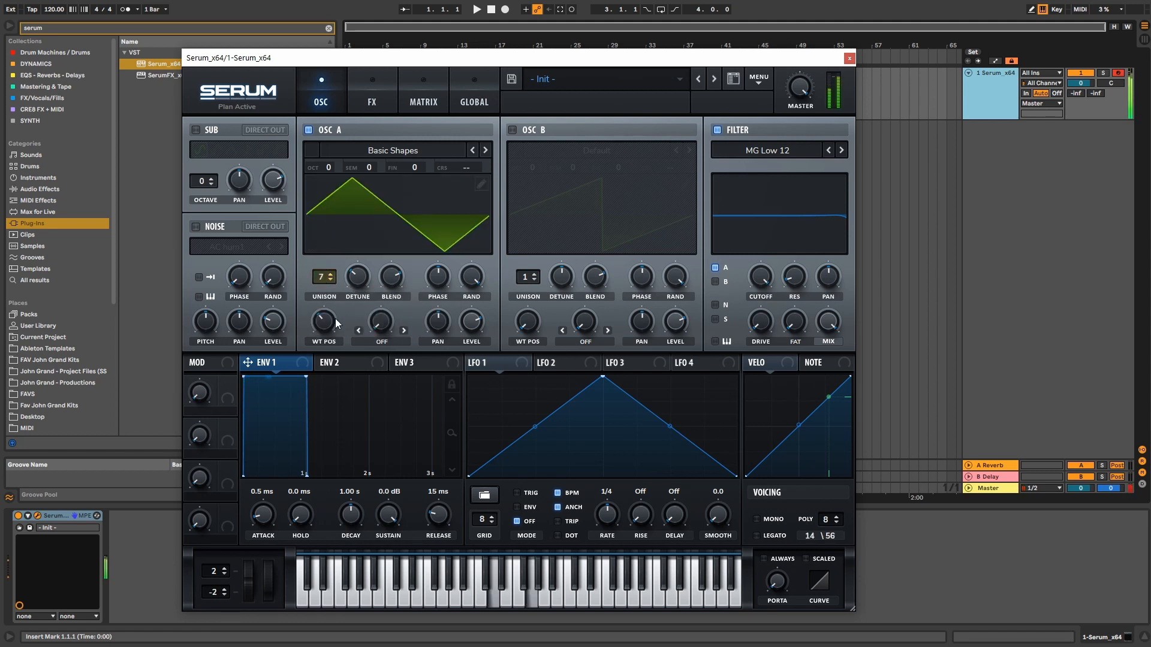
{"action": "left_click_drag", "start_coordinate": [329, 320], "coordinate": [331, 308]}
{"action": "mouse_move", "coordinate": [357, 277]}
{"action": "left_mouse_down"}
{"action": "mouse_move", "coordinate": [357, 197]}
{"action": "mouse_move", "coordinate": [354, 282]}
{"action": "left_mouse_up"}
{"action": "key", "text": "g"}
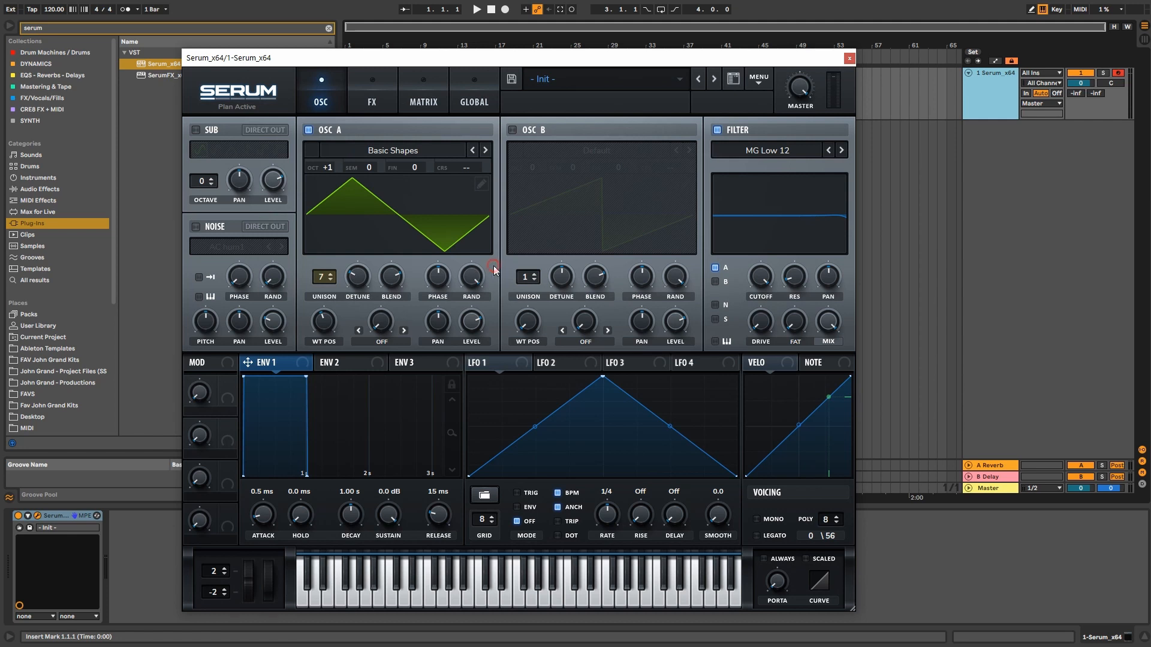
Step: Drop unison to 1 and compare oscillator A's square and sine frames
{"action": "key", "text": "g"}
{"action": "key", "text": "s"}
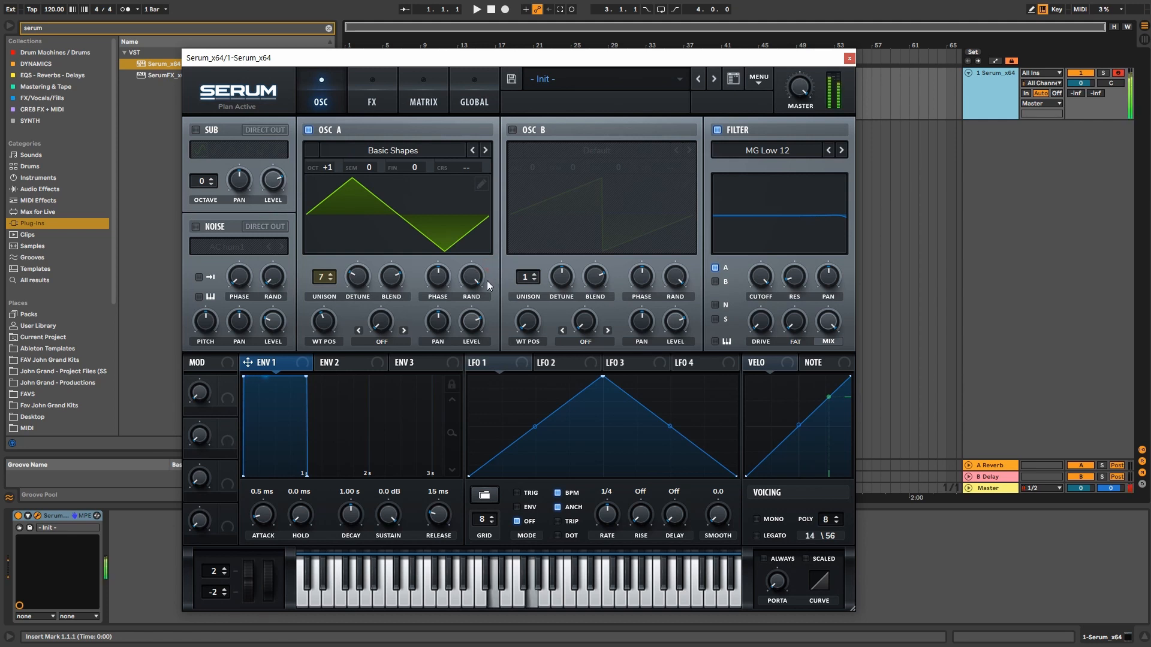
{"action": "key", "text": "a"}
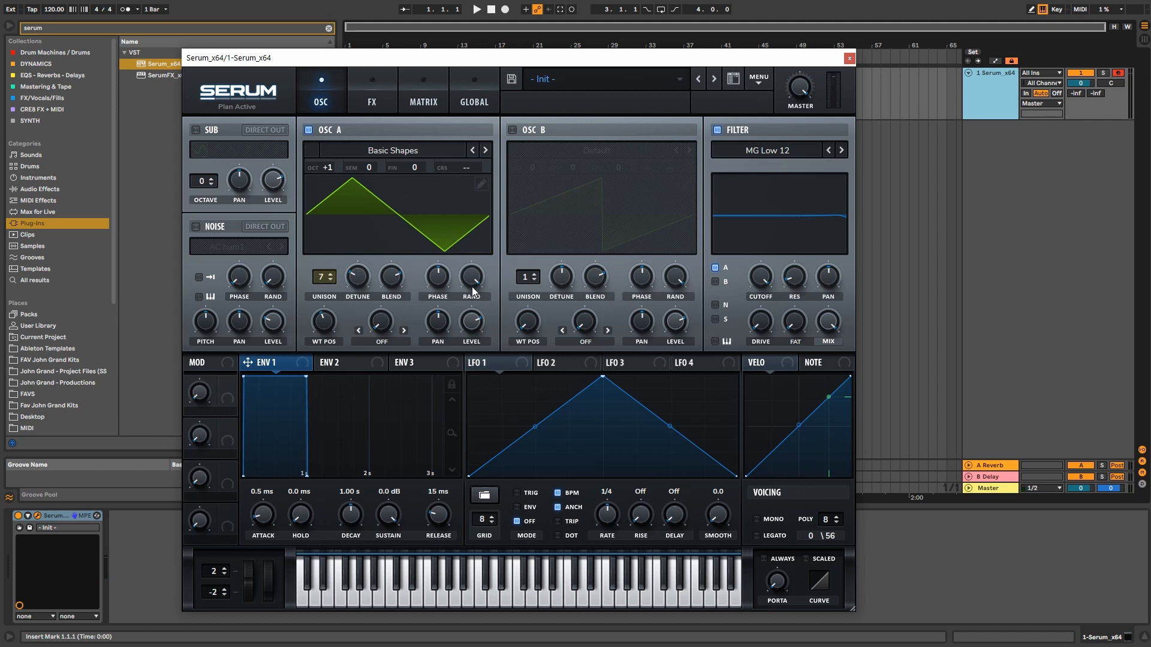
{"action": "left_click_drag", "start_coordinate": [324, 277], "coordinate": [330, 367]}
{"action": "left_click_drag", "start_coordinate": [328, 320], "coordinate": [331, 307]}
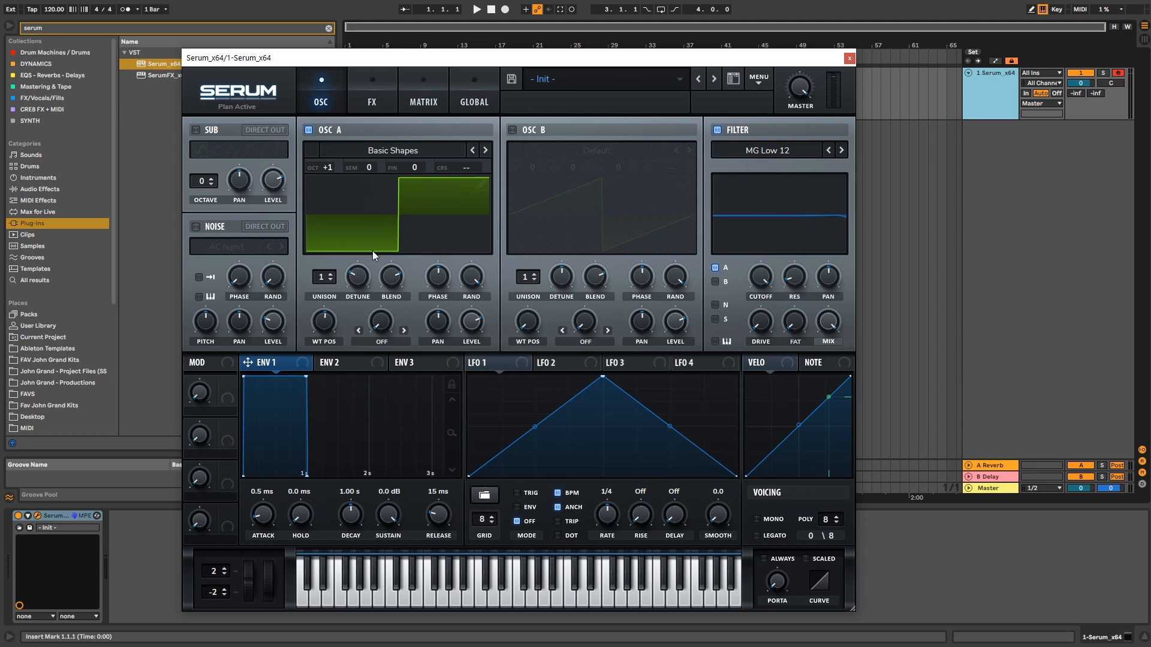
{"action": "mouse_move", "coordinate": [324, 328]}
{"action": "left_mouse_down"}
{"action": "mouse_move", "coordinate": [320, 390]}
{"action": "mouse_move", "coordinate": [324, 333]}
{"action": "left_mouse_up"}
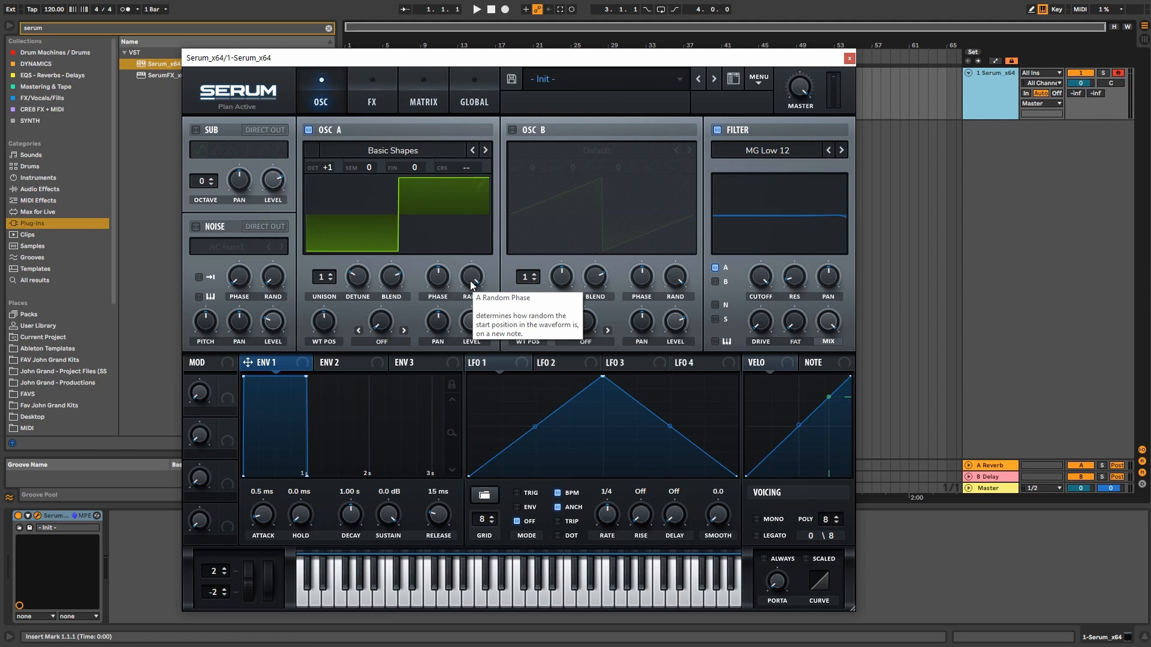
Step: Set unison to 5 with more detune, audition octave -1, then return octave to 0 and WT POS to 2
{"action": "left_click_drag", "start_coordinate": [319, 281], "coordinate": [311, 197]}
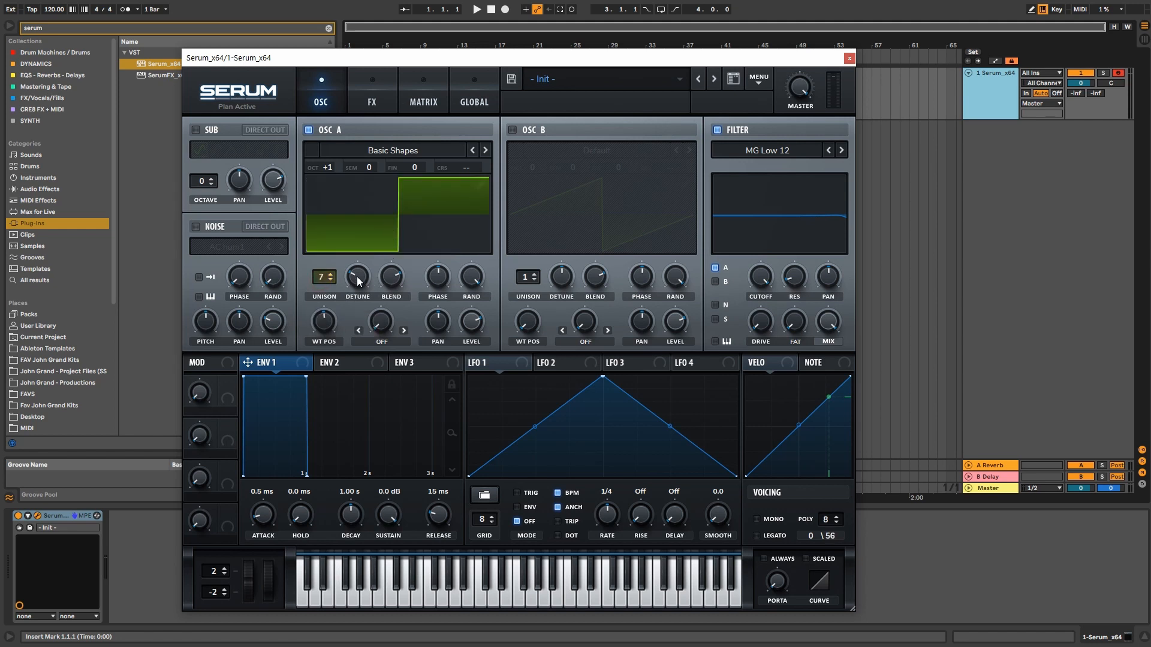
{"action": "left_click_drag", "start_coordinate": [358, 276], "coordinate": [358, 264]}
{"action": "left_click_drag", "start_coordinate": [328, 167], "coordinate": [330, 219]}
{"action": "key", "text": "a"}
{"action": "key", "text": "g"}
{"action": "left_click_drag", "start_coordinate": [328, 170], "coordinate": [326, 138]}
{"action": "mouse_move", "coordinate": [327, 323]}
{"action": "left_mouse_down"}
{"action": "mouse_move", "coordinate": [326, 396]}
{"action": "mouse_move", "coordinate": [327, 344]}
{"action": "left_mouse_up"}
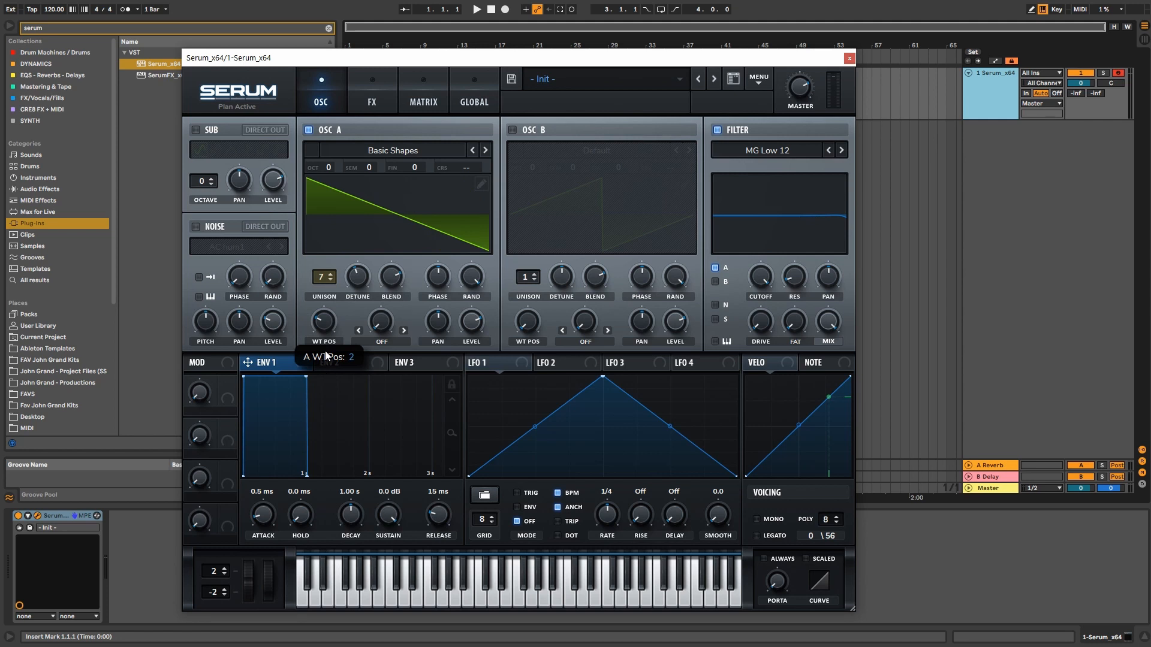
Step: Reduce unison to one voice and lower Env 1 sustain to about -12.2 dB
{"action": "left_click_drag", "start_coordinate": [327, 278], "coordinate": [328, 354]}
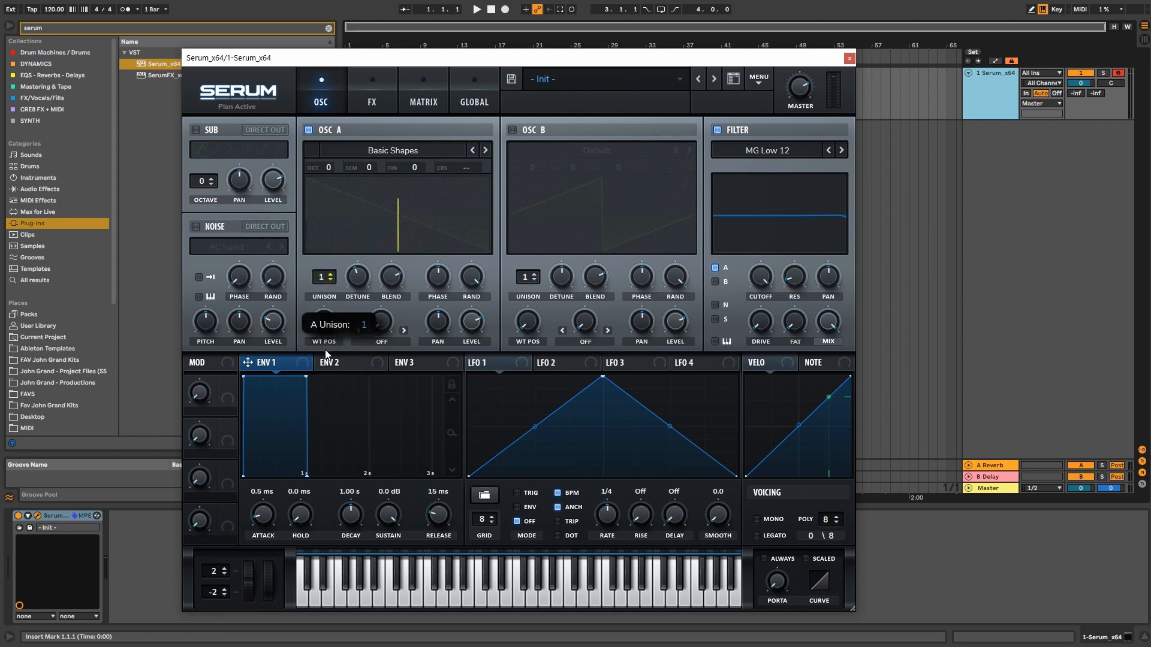
{"action": "left_click", "coordinate": [337, 362]}
{"action": "left_click", "coordinate": [262, 361]}
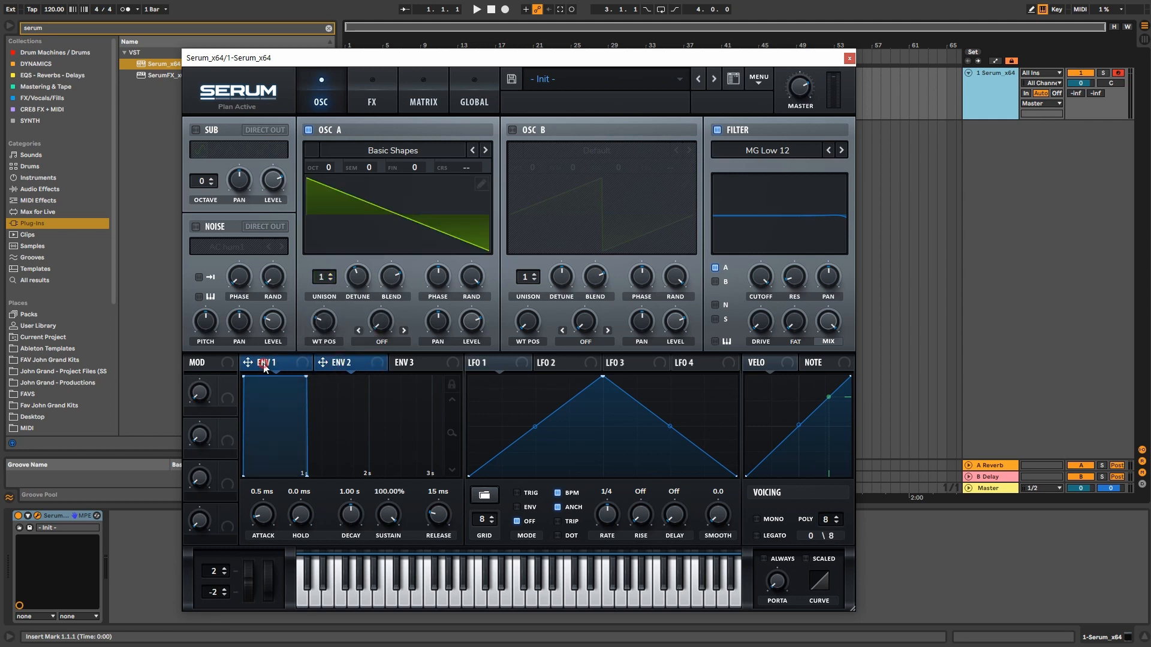
{"action": "left_click", "coordinate": [329, 363]}
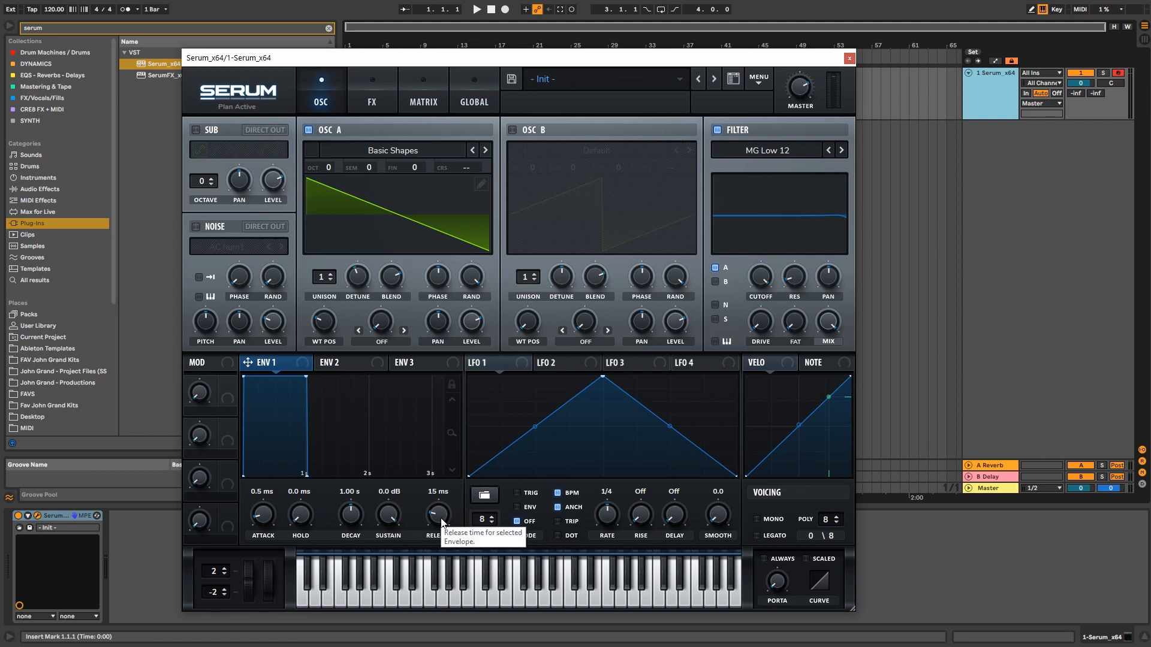
{"action": "left_click_drag", "start_coordinate": [387, 520], "coordinate": [394, 589]}
{"action": "left_click_drag", "start_coordinate": [443, 517], "coordinate": [444, 515]}
Step: Audition a 425 ms attack and 1.83 s decay, then settle on 16 ms attack and 0.0 dB sustain
{"action": "mouse_move", "coordinate": [264, 517]}
{"action": "left_mouse_down"}
{"action": "mouse_move", "coordinate": [265, 460]}
{"action": "mouse_move", "coordinate": [268, 509]}
{"action": "left_mouse_up"}
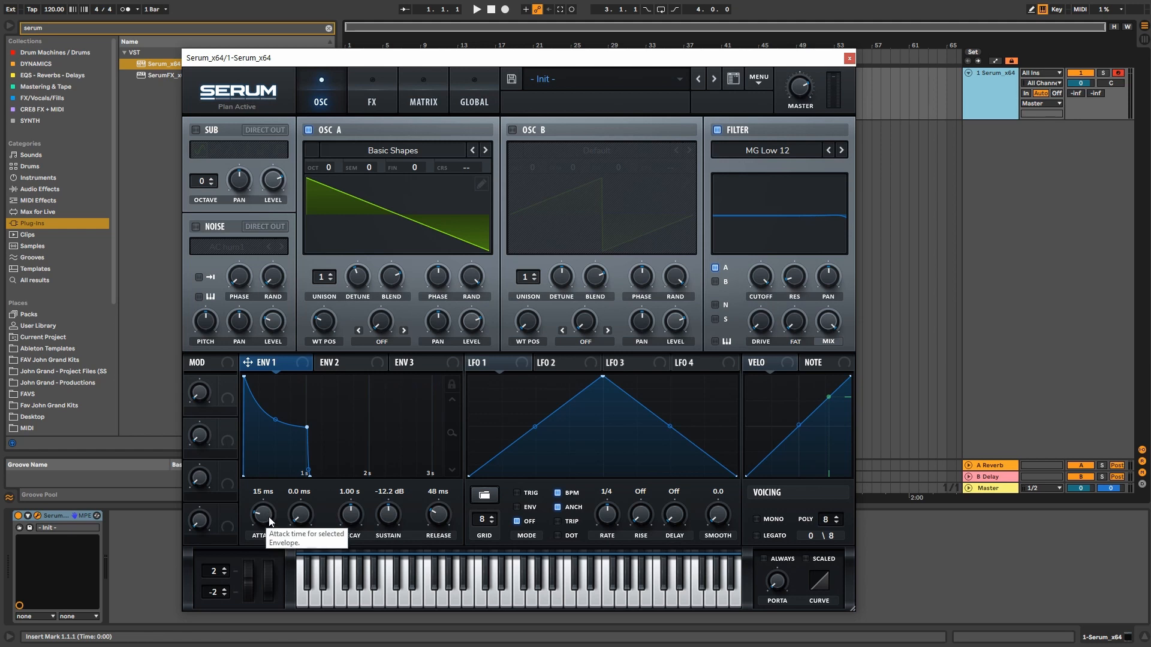
{"action": "left_click_drag", "start_coordinate": [269, 517], "coordinate": [268, 484]}
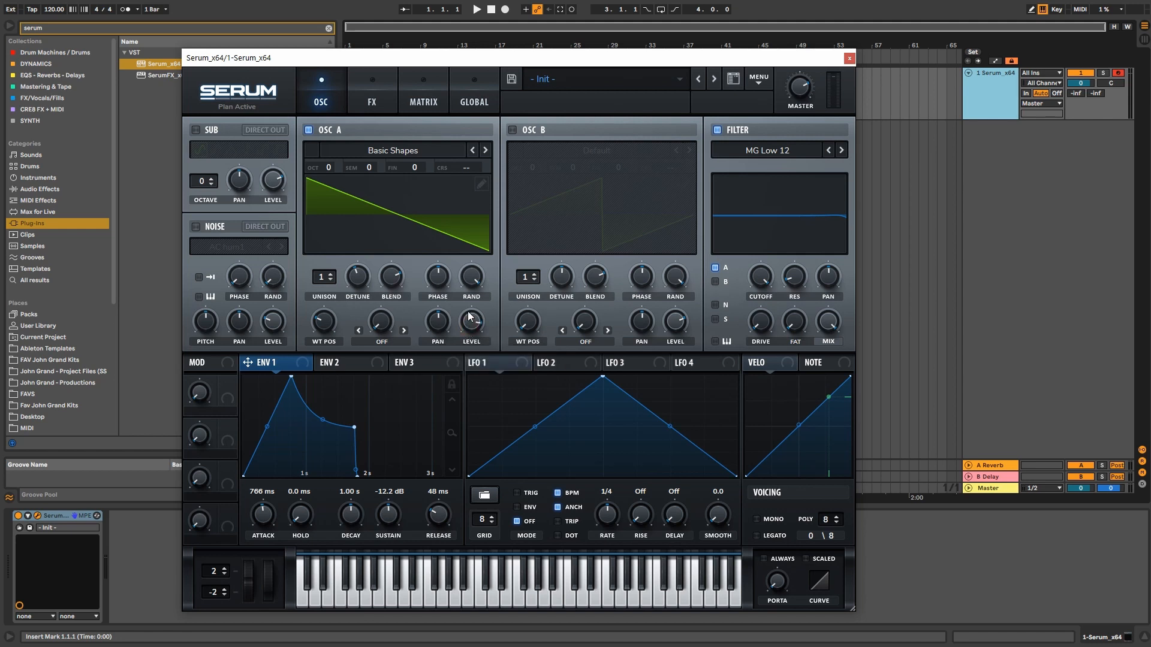
{"action": "key", "text": "f"}
{"action": "left_click_drag", "start_coordinate": [351, 425], "coordinate": [407, 422]}
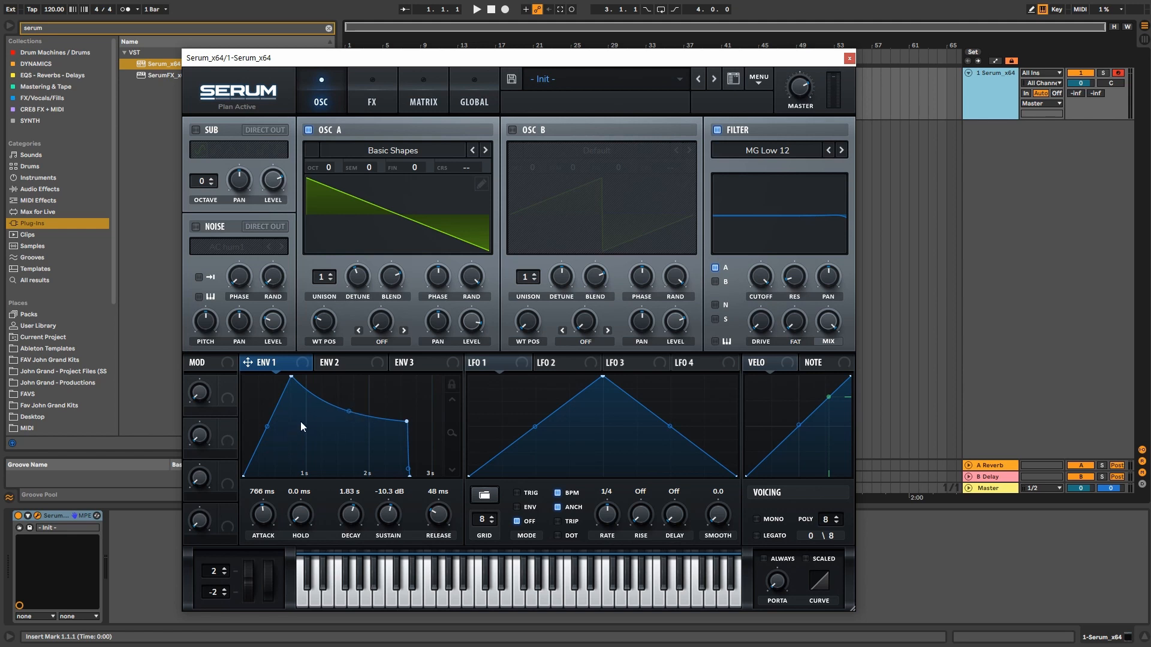
{"action": "key", "text": "a"}
{"action": "key", "text": "a"}
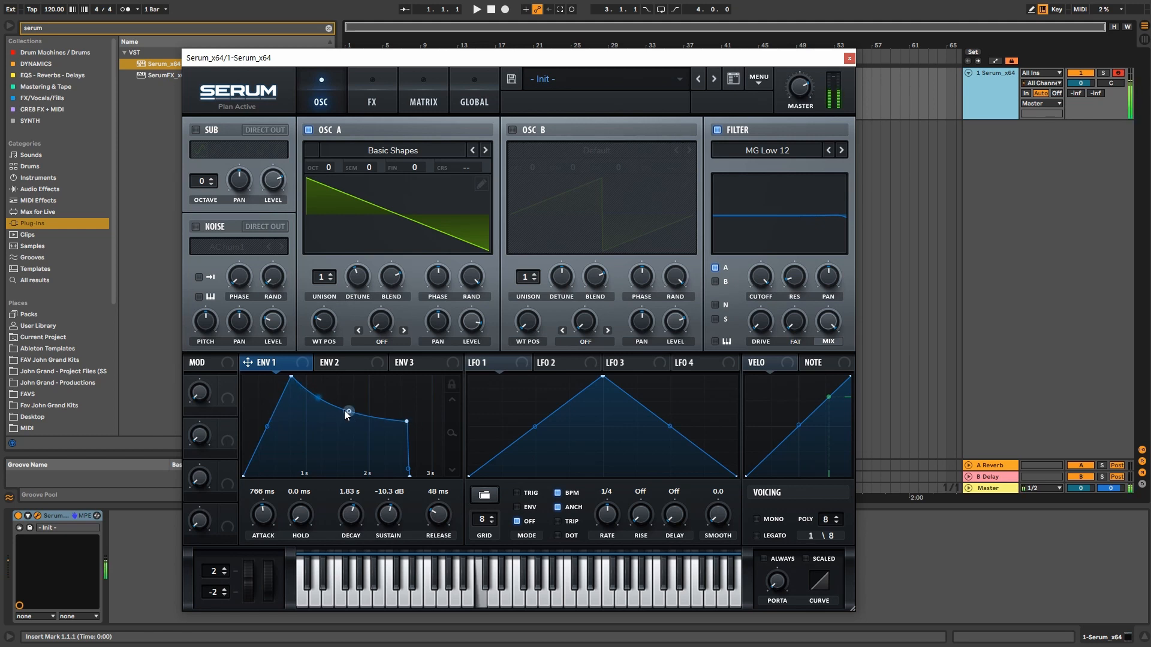
{"action": "left_click_drag", "start_coordinate": [267, 517], "coordinate": [268, 543]}
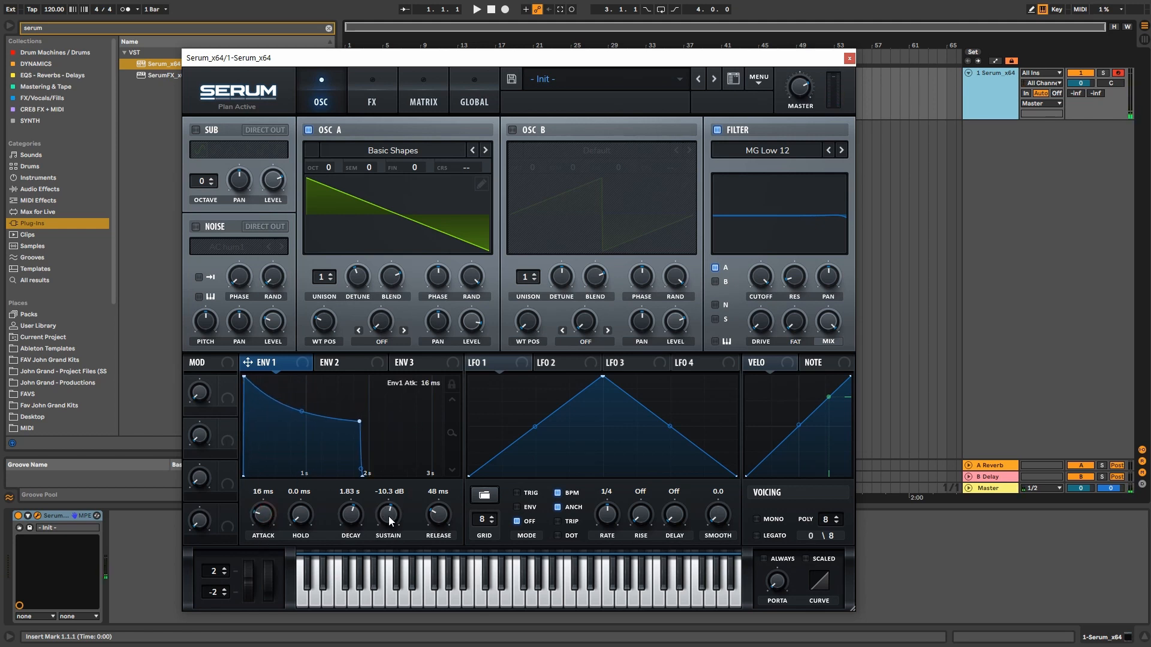
{"action": "left_click_drag", "start_coordinate": [385, 519], "coordinate": [382, 442]}
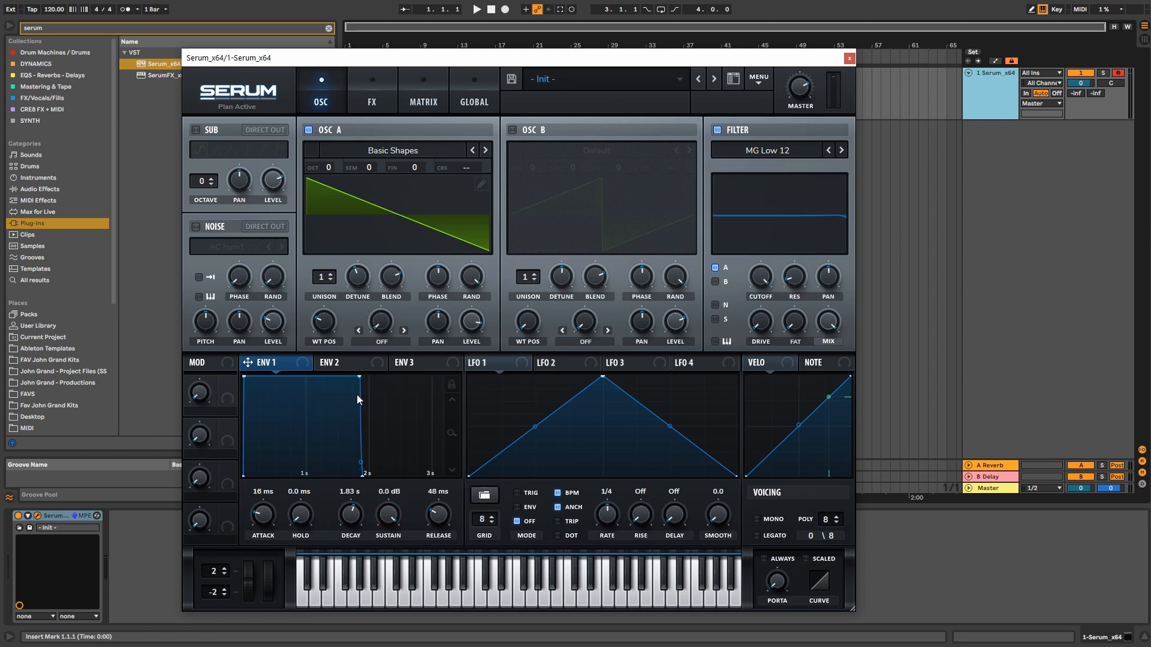
Step: Drop Env 1 sustain to -47.3 dB and lengthen release to about one second, testing with notes
{"action": "key", "text": "f"}
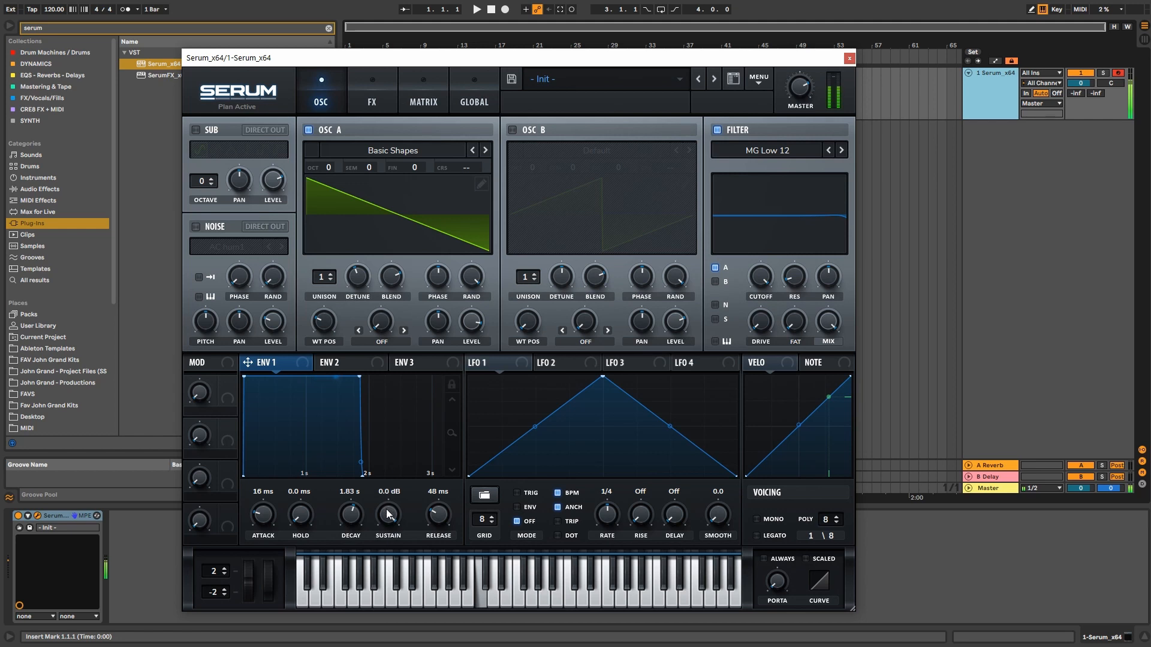
{"action": "left_click_drag", "start_coordinate": [386, 514], "coordinate": [383, 589]}
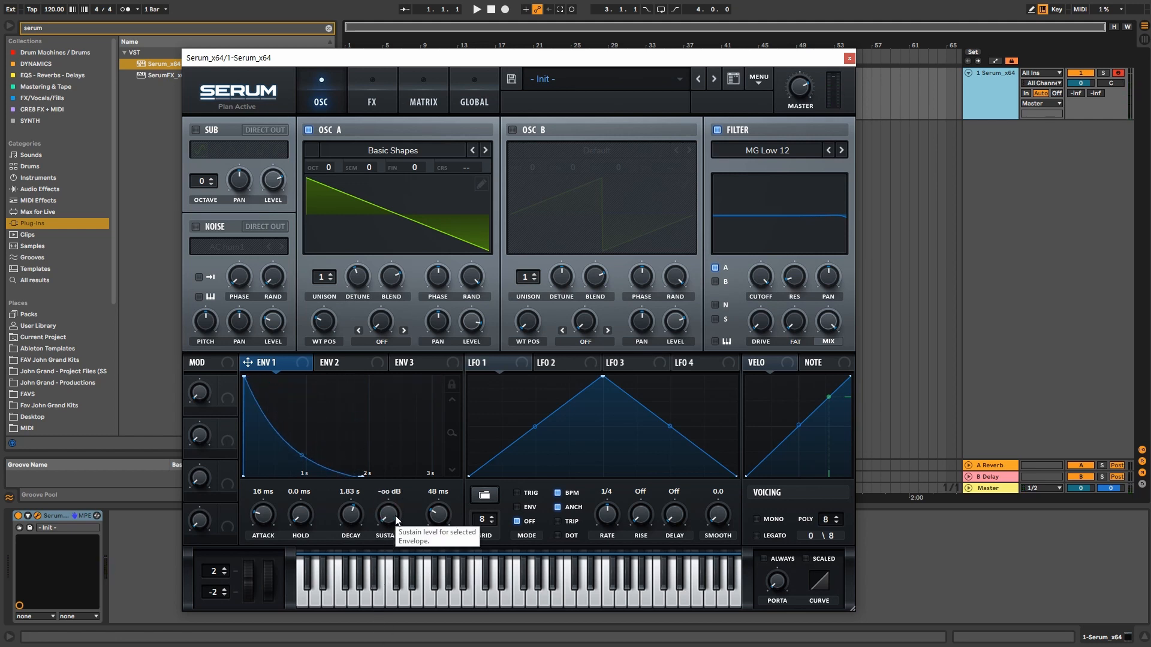
{"action": "key", "text": "f"}
{"action": "key", "text": "f"}
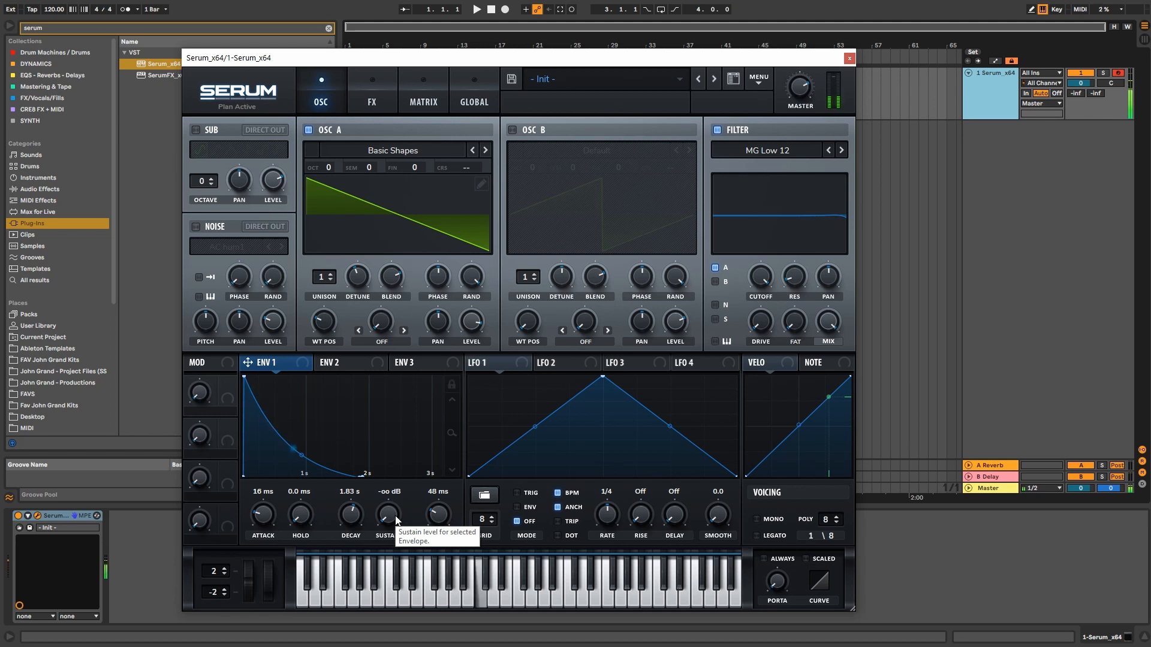
{"action": "left_click_drag", "start_coordinate": [438, 514], "coordinate": [431, 484]}
{"action": "left_click_drag", "start_coordinate": [385, 520], "coordinate": [354, 519]}
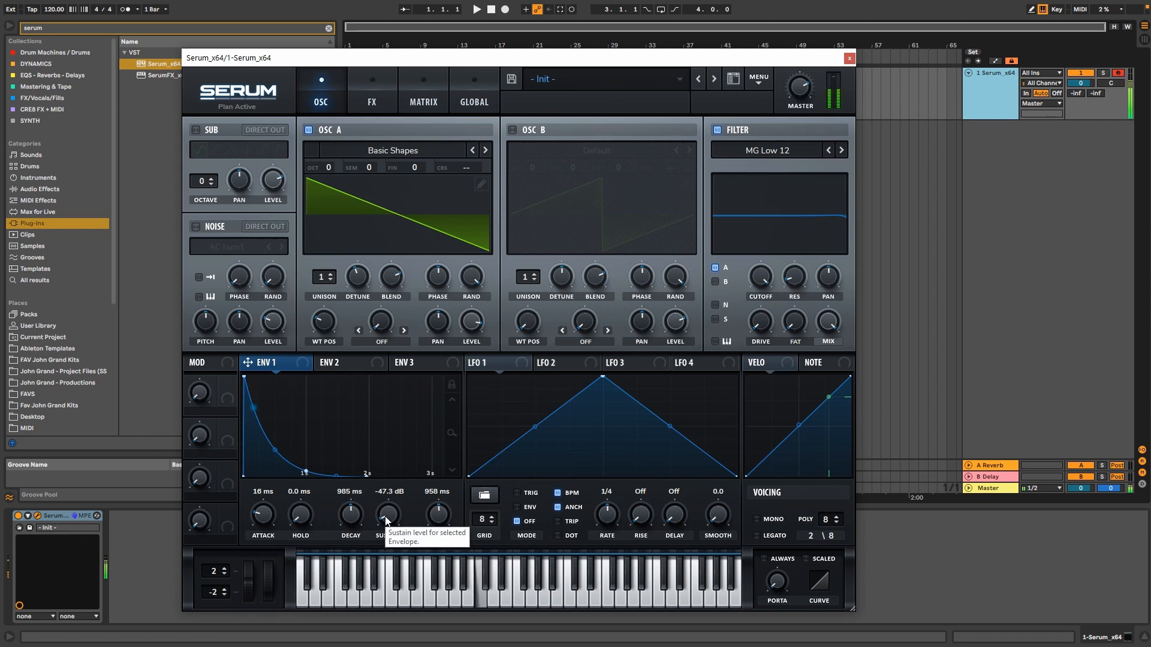
Step: Try 3.82 s and 11 s releases on a zoomed-out graph, settle at 1.29 s, and show Env 2
{"action": "left_click_drag", "start_coordinate": [438, 516], "coordinate": [441, 496]}
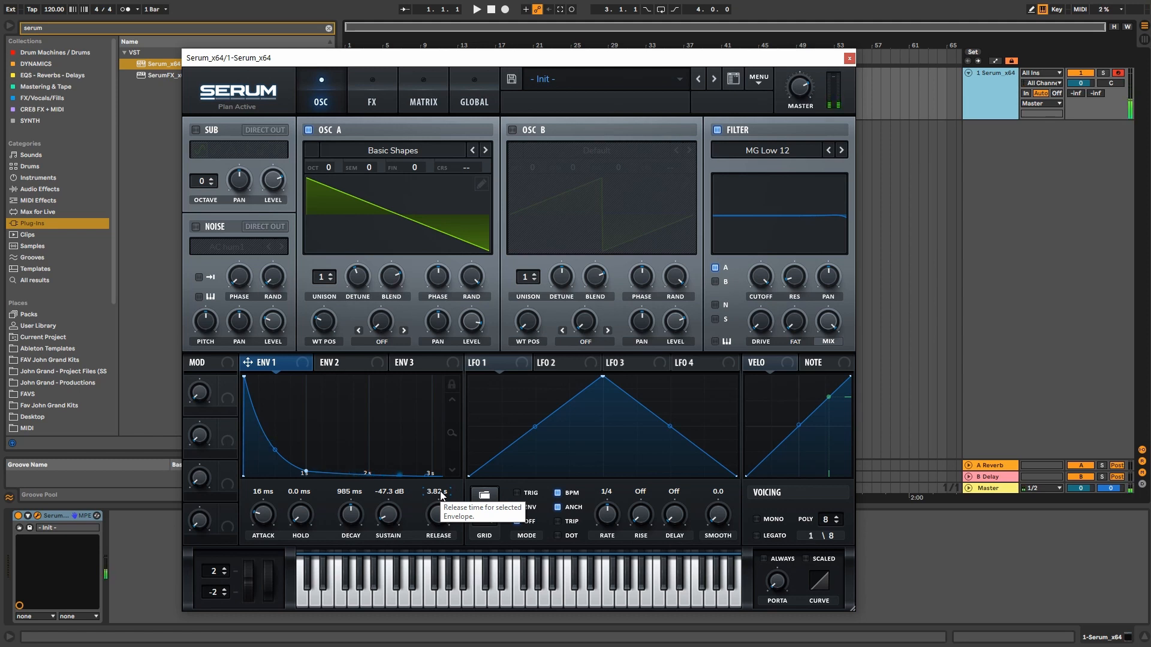
{"action": "left_click_drag", "start_coordinate": [454, 432], "coordinate": [451, 402]}
{"action": "left_click_drag", "start_coordinate": [444, 516], "coordinate": [440, 495]}
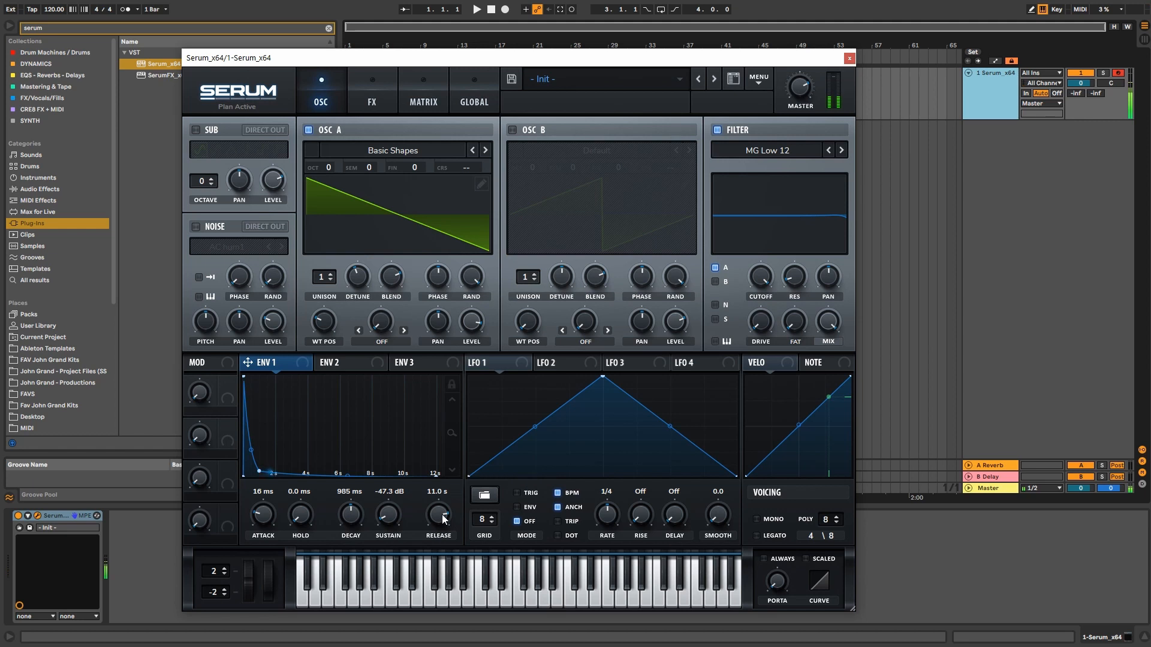
{"action": "left_click_drag", "start_coordinate": [441, 514], "coordinate": [444, 550]}
{"action": "left_click", "coordinate": [351, 368]}
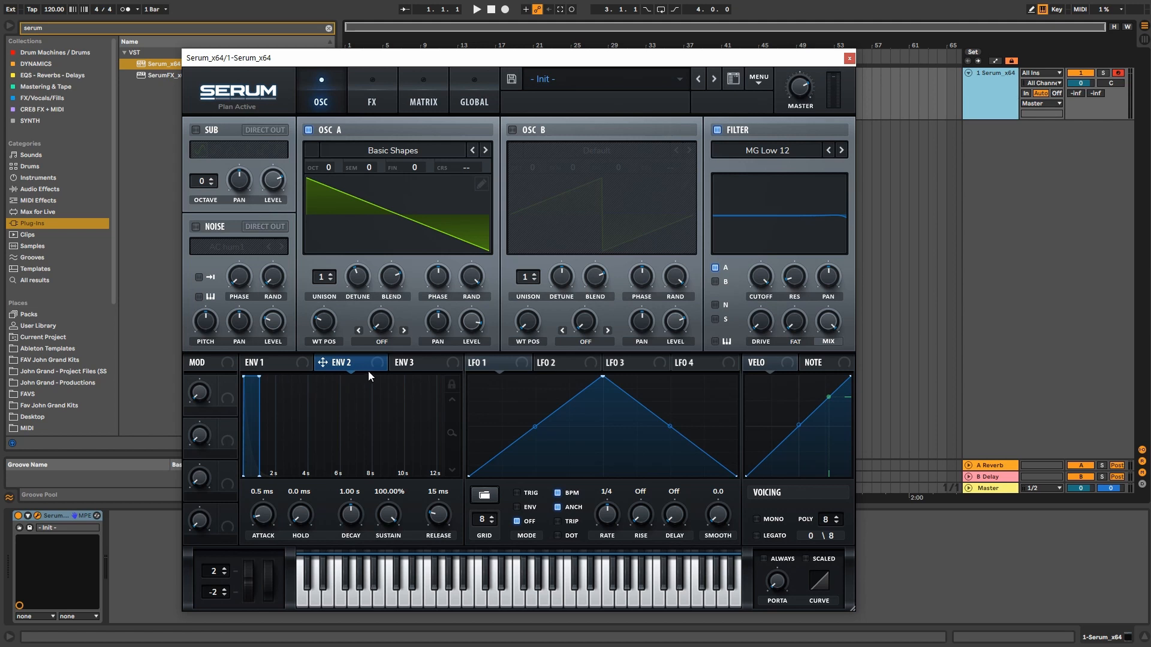
Step: Stretch Env 2 decay to about 6 s and set the filter to MG Low 24 near 191 Hz
{"action": "left_click_drag", "start_coordinate": [259, 376], "coordinate": [312, 367]}
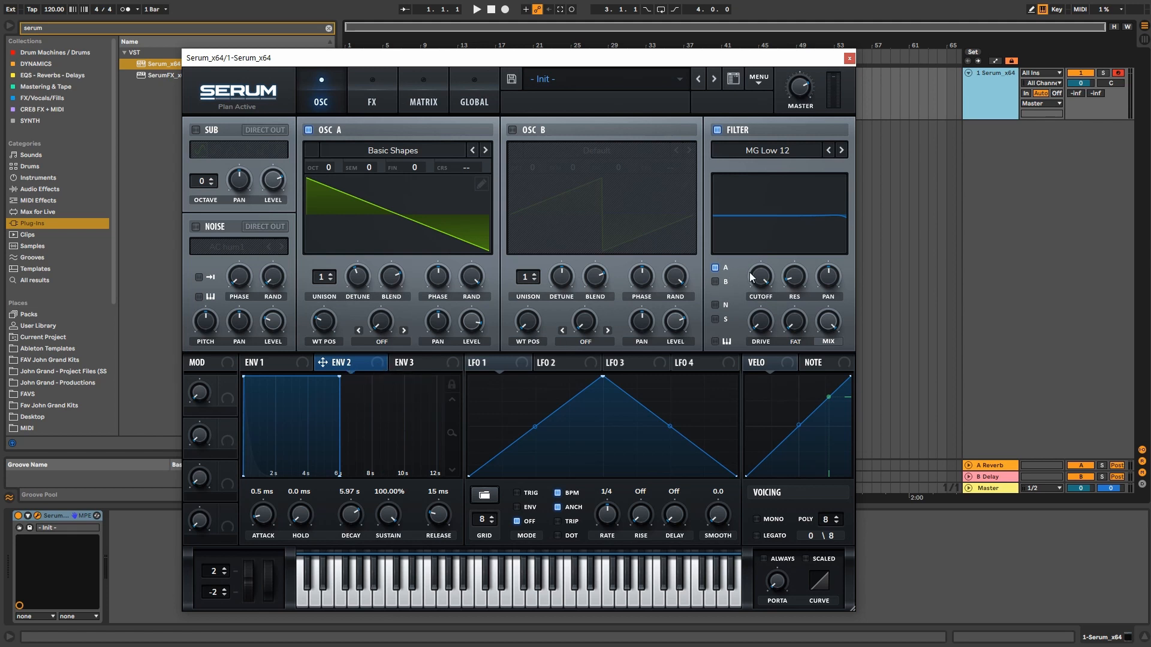
{"action": "left_click_drag", "start_coordinate": [749, 272], "coordinate": [765, 383]}
{"action": "left_click", "coordinate": [844, 151]}
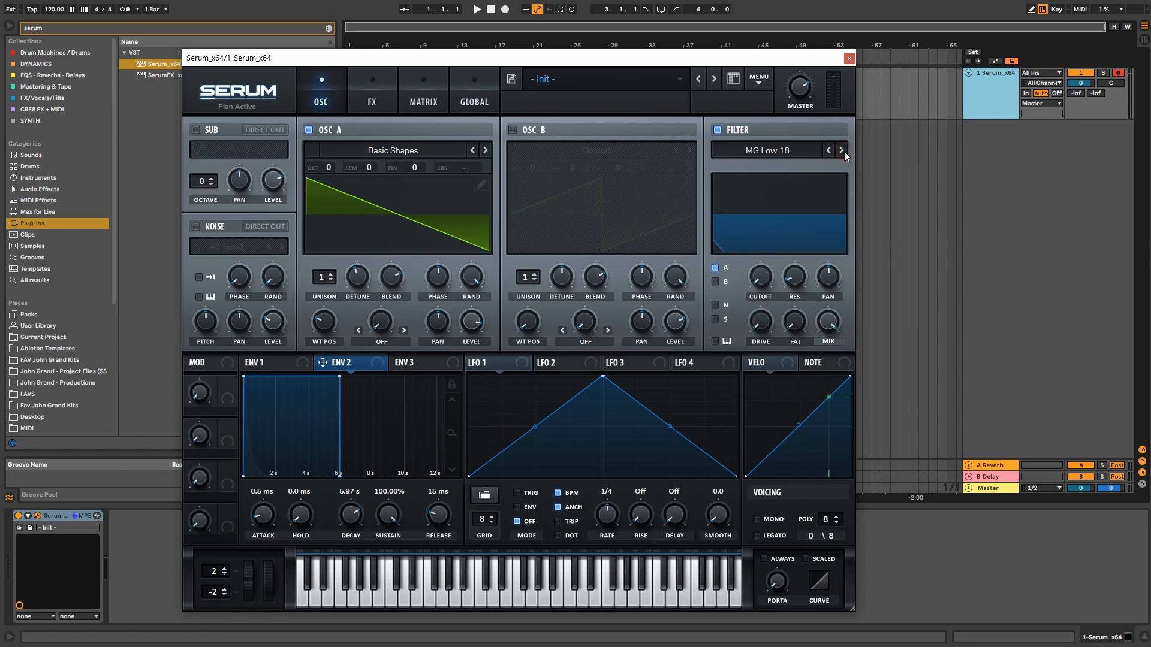
{"action": "left_click", "coordinate": [844, 151]}
{"action": "left_click_drag", "start_coordinate": [758, 276], "coordinate": [753, 214]}
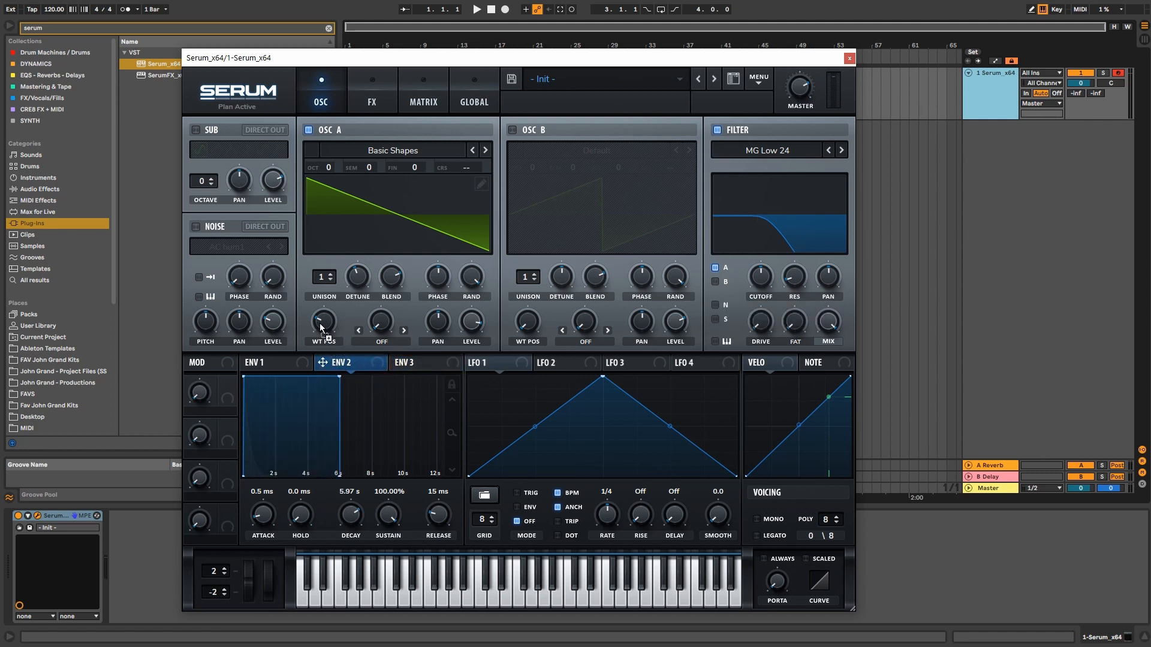
{"action": "left_click_drag", "start_coordinate": [321, 327], "coordinate": [288, 288]}
{"action": "left_click", "coordinate": [427, 110]}
Step: In matrix row 1, route Env 2 to Filter > Fil Cutoff at amount 66
{"action": "left_click", "coordinate": [216, 148]}
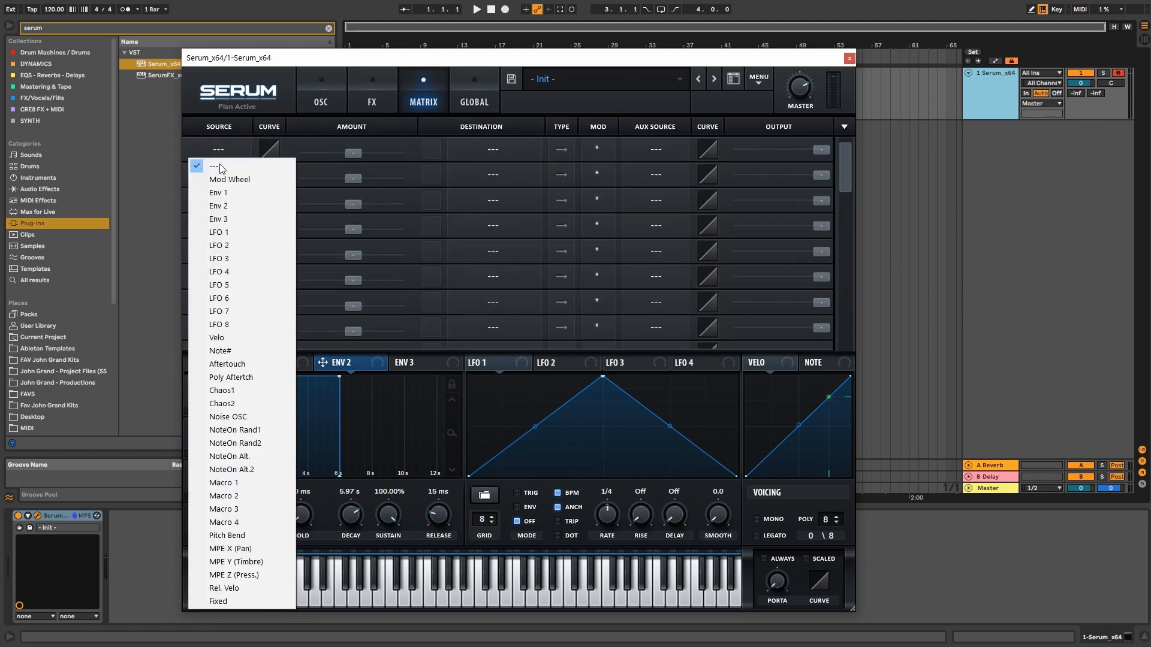
{"action": "left_click", "coordinate": [233, 205]}
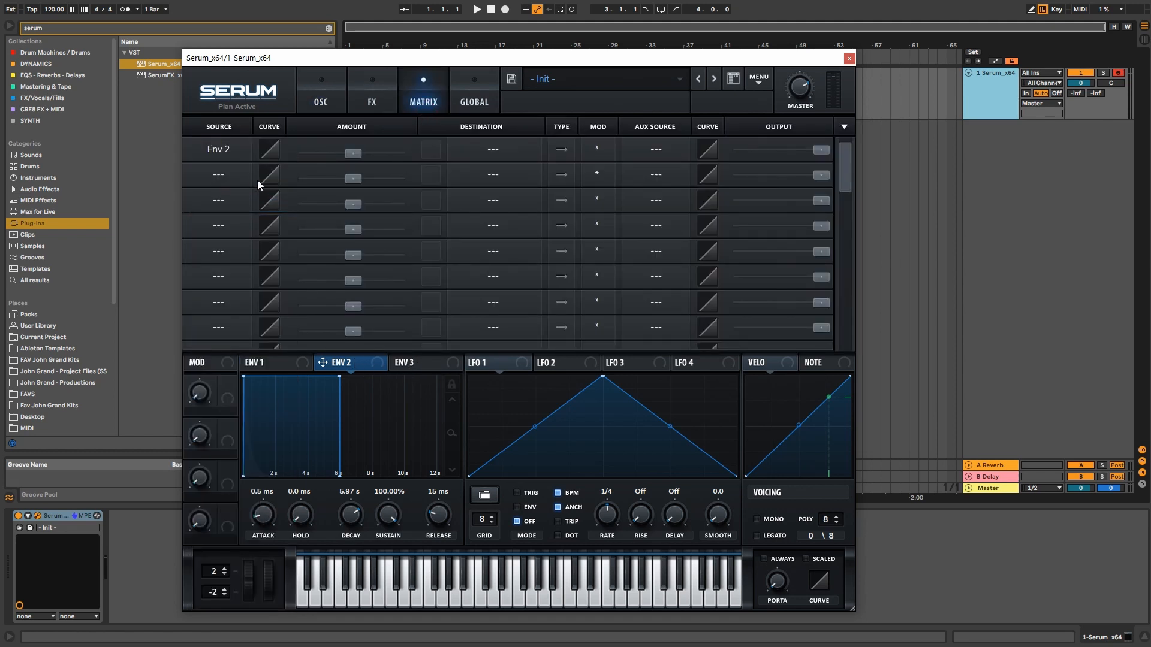
{"action": "left_click", "coordinate": [490, 150]}
{"action": "left_click", "coordinate": [501, 233]}
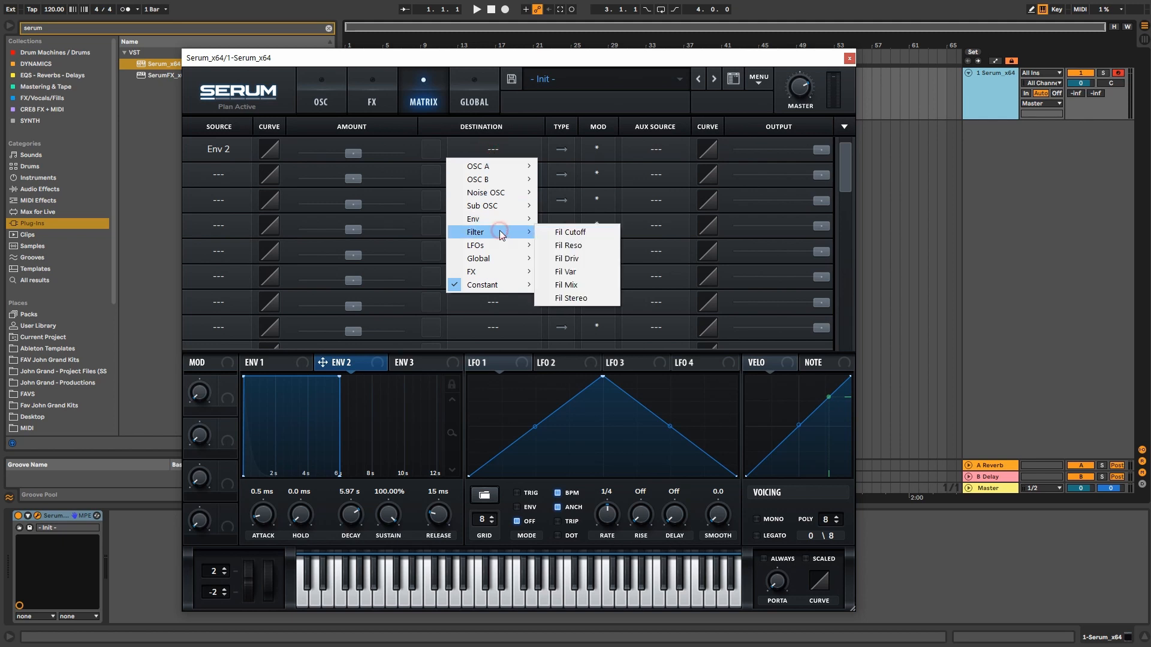
{"action": "left_click", "coordinate": [487, 218]}
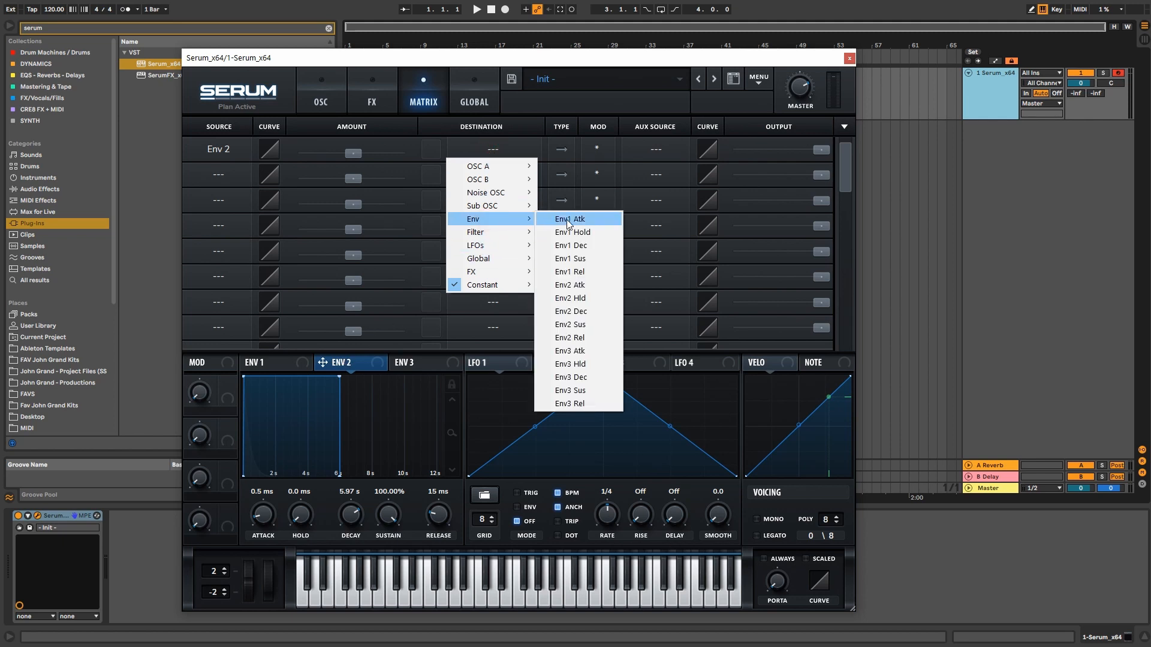
{"action": "left_click", "coordinate": [501, 232]}
{"action": "left_click", "coordinate": [564, 232]}
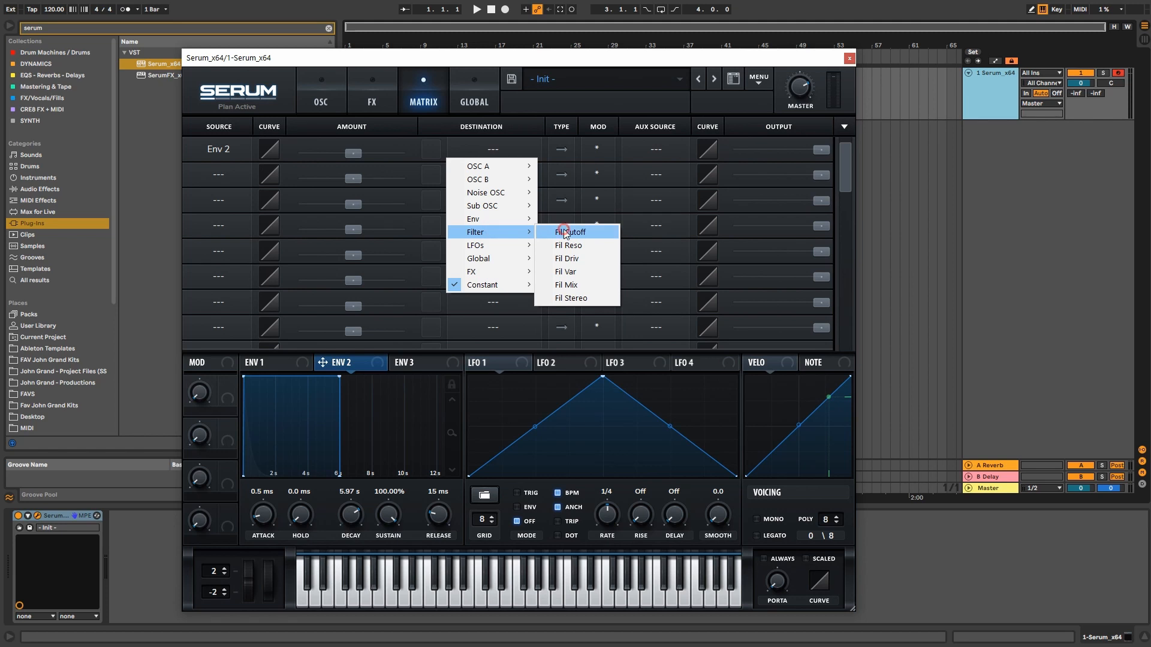
{"action": "left_click_drag", "start_coordinate": [355, 156], "coordinate": [412, 153]}
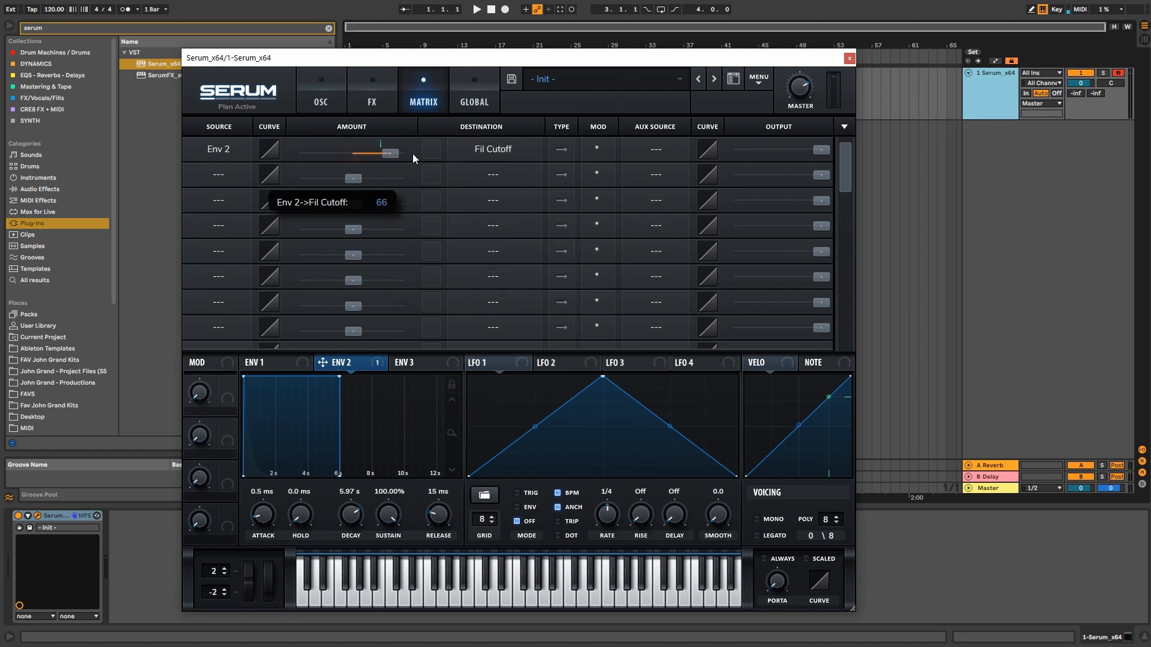
{"action": "left_click", "coordinate": [323, 99]}
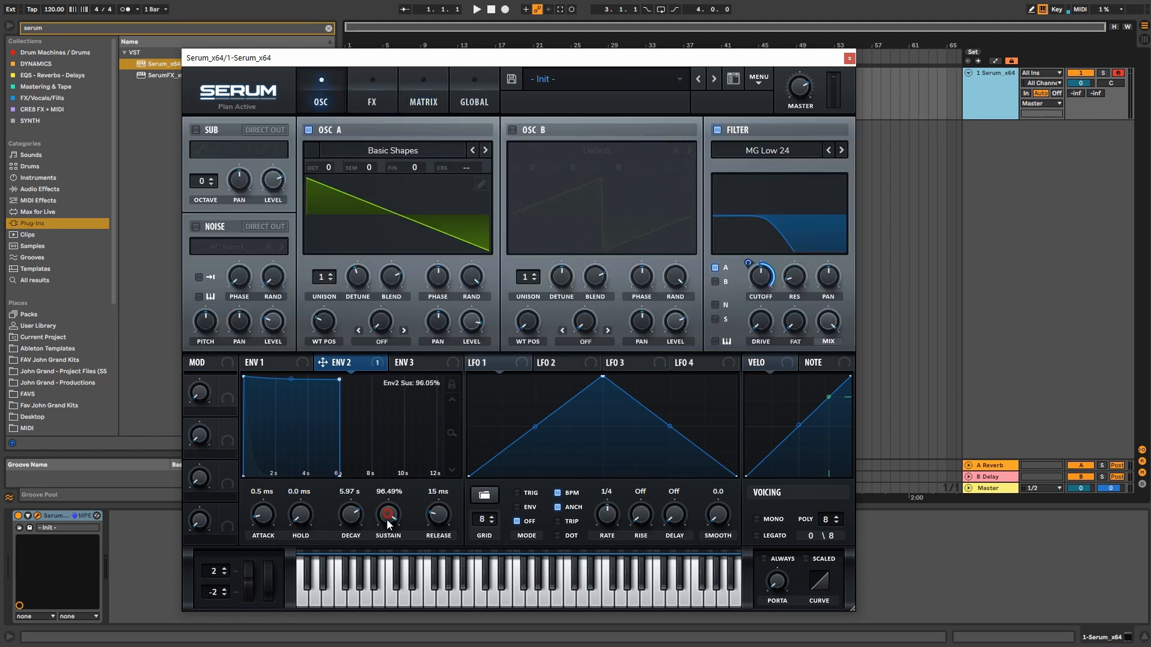
Step: Set Env 2 sustain to 0% and decay to 1.58 s, auditioning the falling pluck
{"action": "left_click_drag", "start_coordinate": [386, 519], "coordinate": [386, 582]}
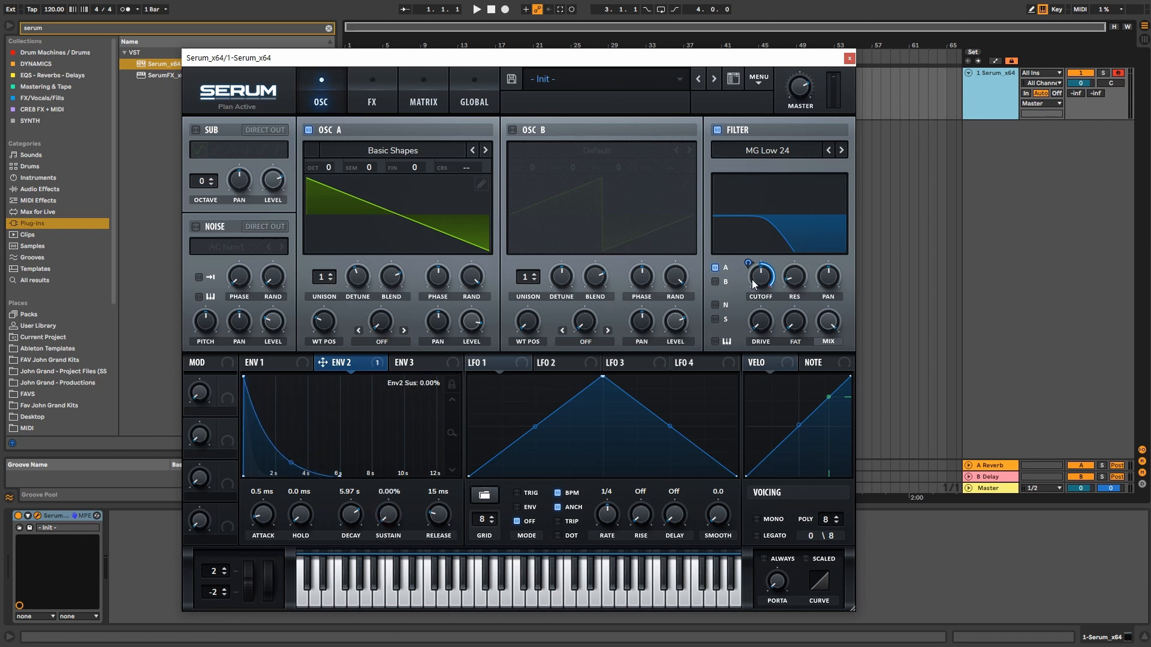
{"action": "mouse_move", "coordinate": [753, 279]}
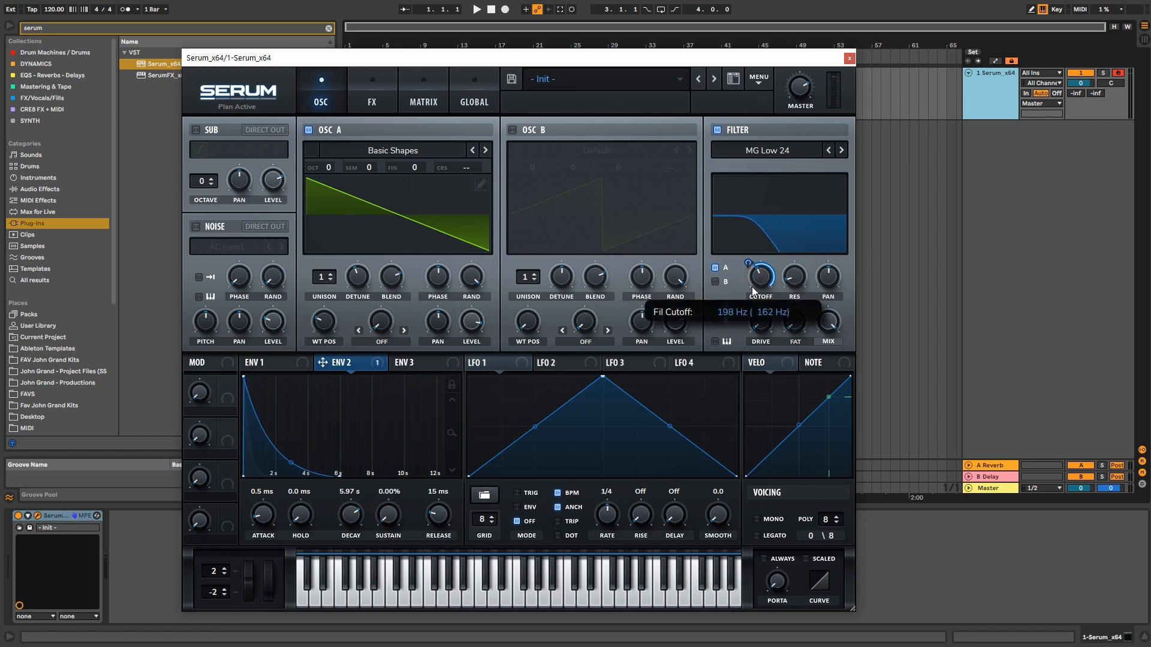
{"action": "key", "text": "a"}
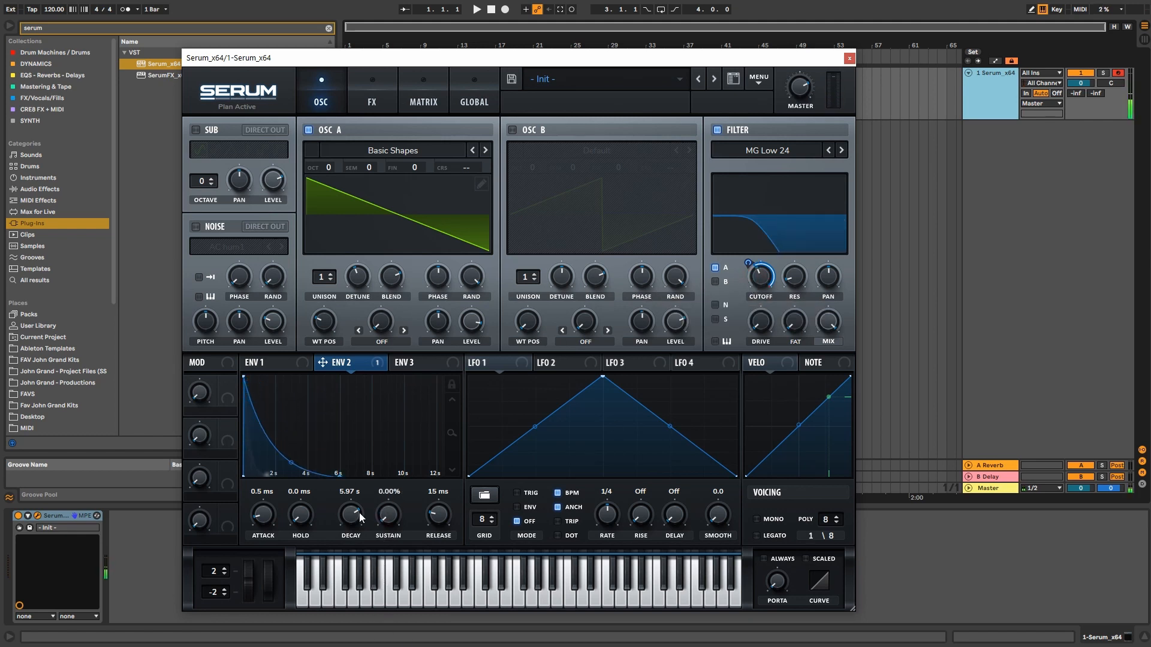
{"action": "left_click", "coordinate": [265, 366]}
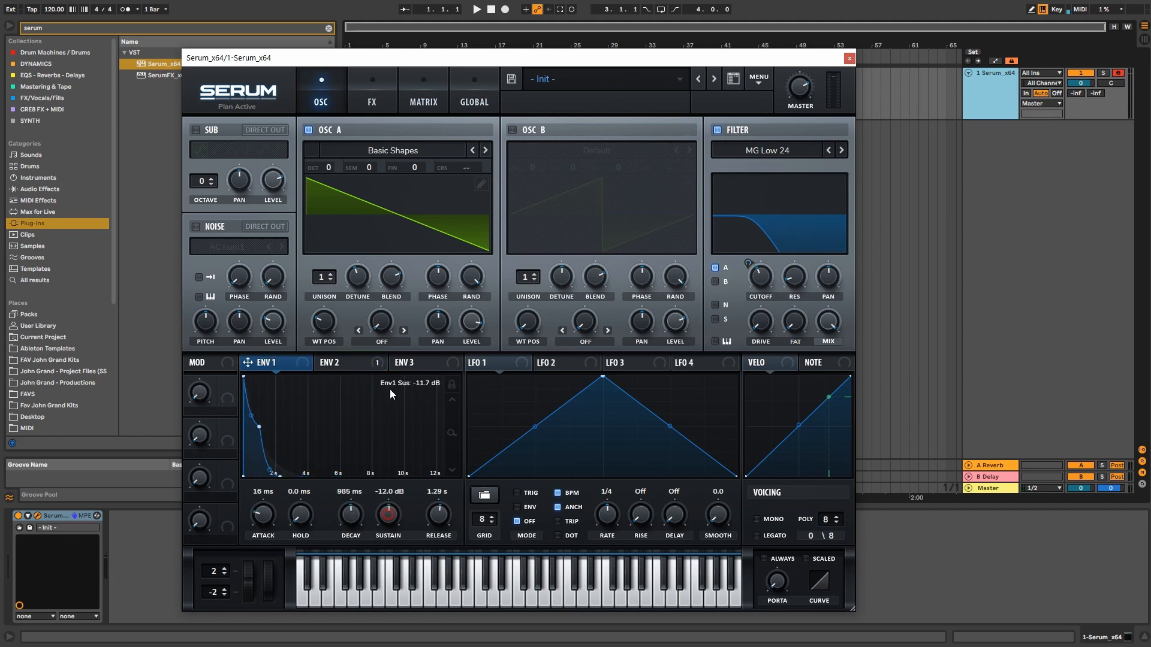
{"action": "left_click", "coordinate": [365, 367]}
{"action": "key", "text": "g"}
{"action": "key", "text": "a"}
{"action": "left_click_drag", "start_coordinate": [351, 513], "coordinate": [363, 492]}
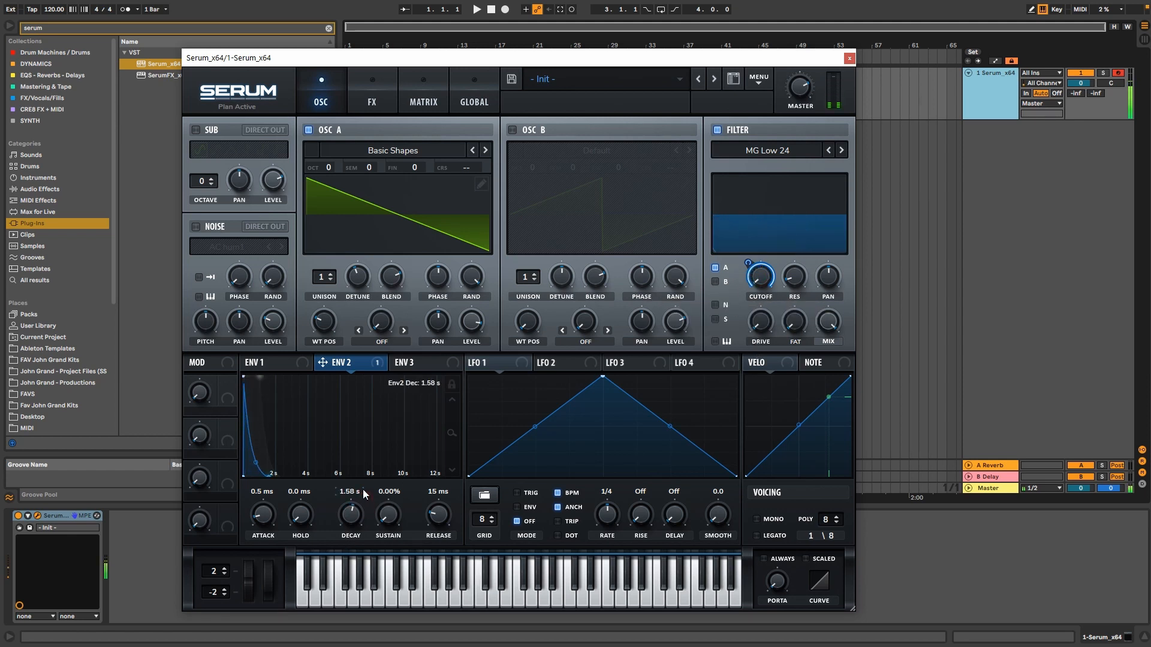
{"action": "left_click", "coordinate": [264, 362]}
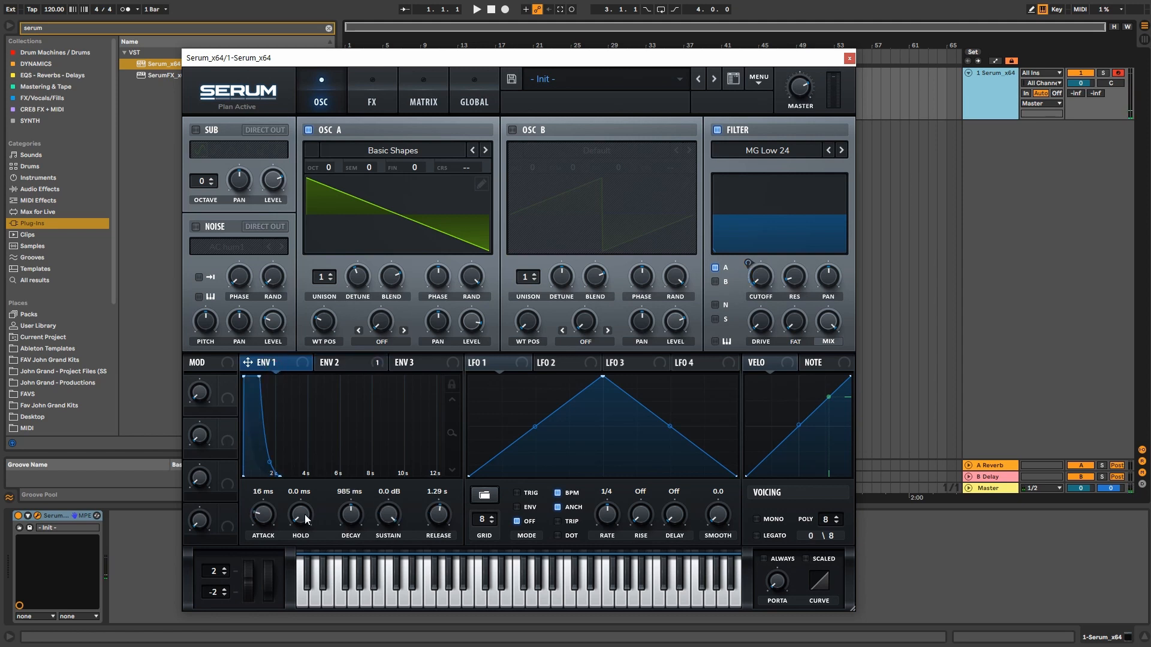
{"action": "left_click", "coordinate": [334, 362]}
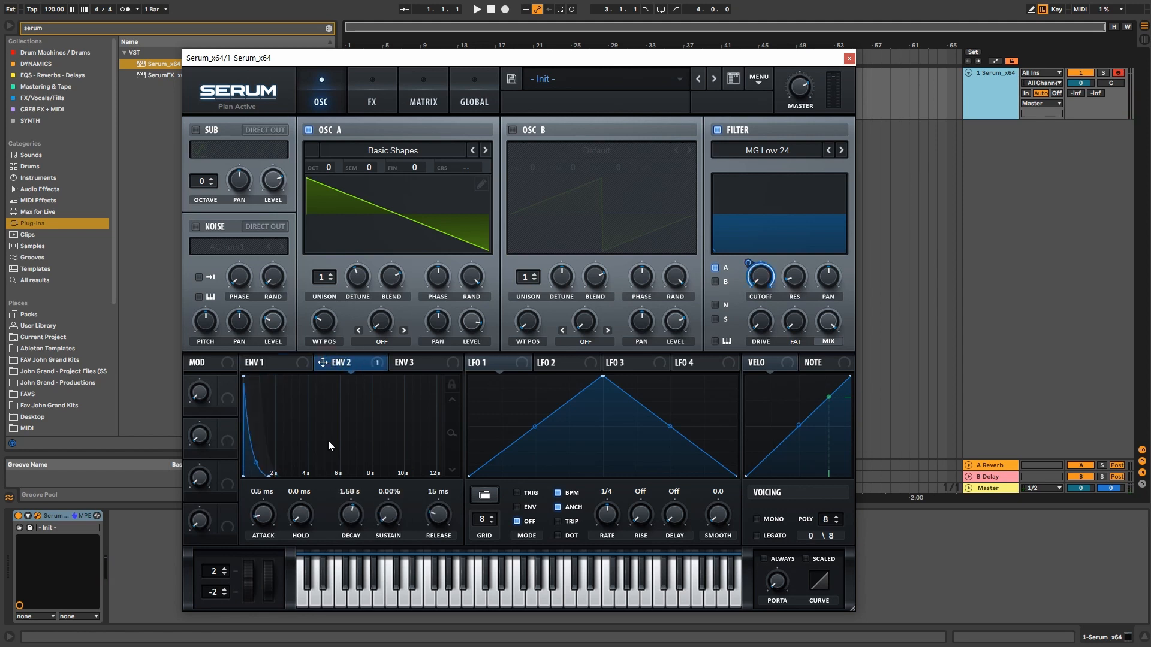
Step: Turn Env 1's attack down to an instant attack of about 0.1 ms
{"action": "left_click", "coordinate": [286, 362]}
{"action": "left_click_drag", "start_coordinate": [262, 515], "coordinate": [270, 559]}
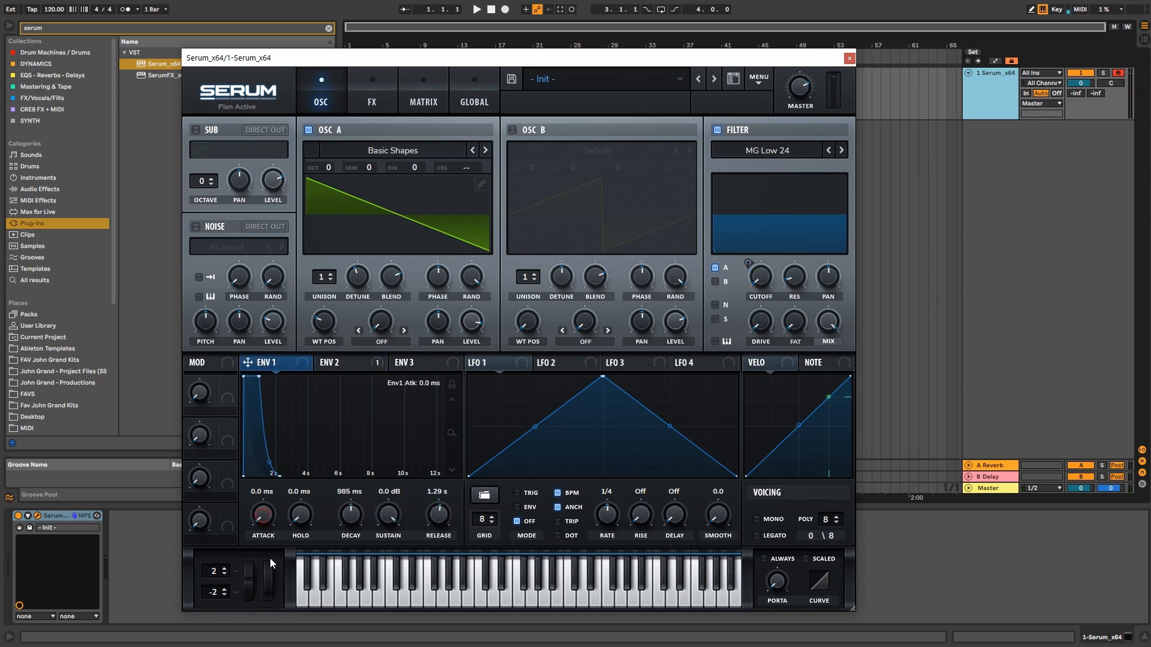
{"action": "left_click_drag", "start_coordinate": [258, 515], "coordinate": [258, 509]}
{"action": "left_click", "coordinate": [334, 362]}
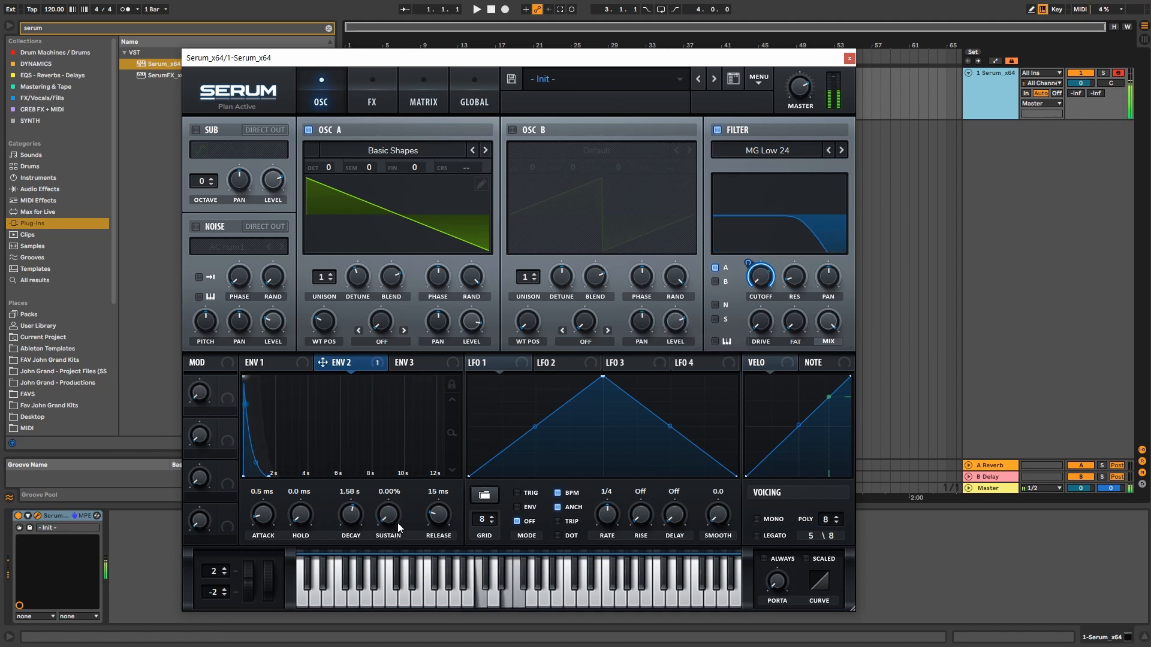
Step: Bend Env 2 into a fast-rising 28 ms attack and set Oscillator A to 7 unison voices at 0.03 detune
{"action": "left_click_drag", "start_coordinate": [268, 518], "coordinate": [268, 509]}
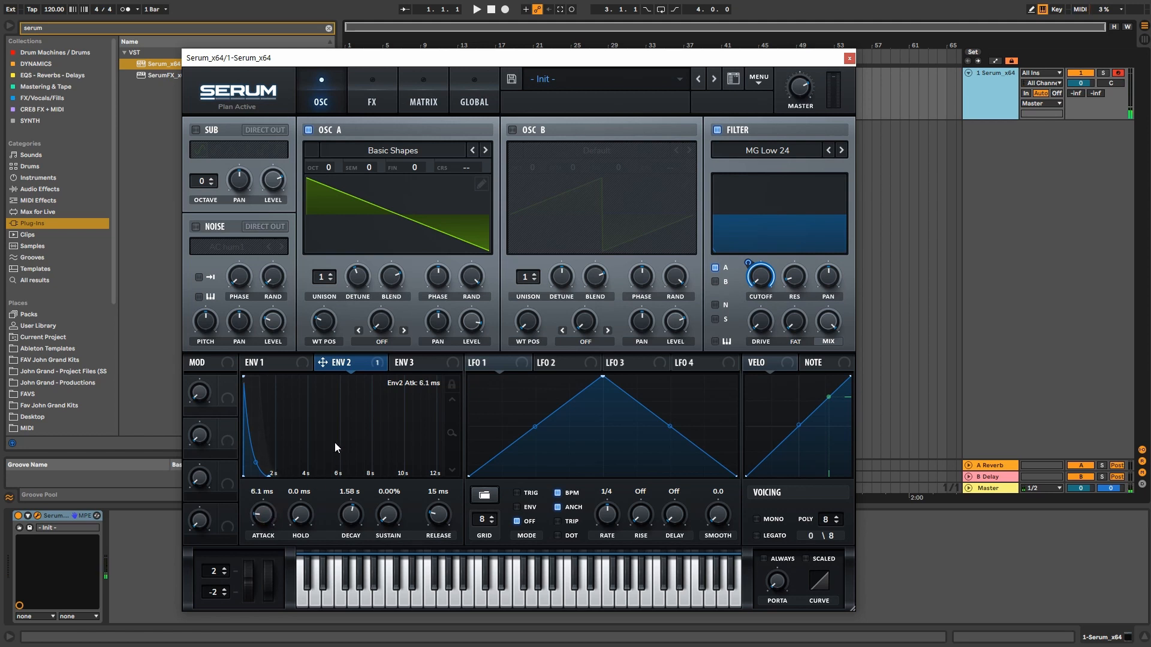
{"action": "left_click_drag", "start_coordinate": [451, 431], "coordinate": [309, 485]}
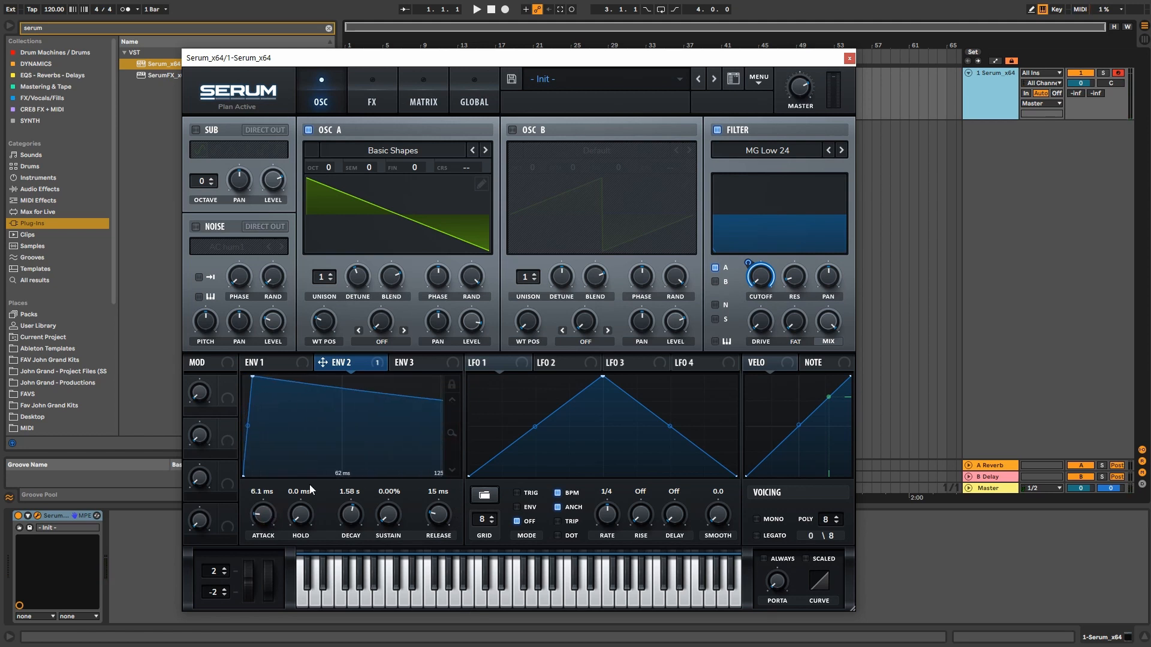
{"action": "left_click_drag", "start_coordinate": [250, 429], "coordinate": [257, 461]}
{"action": "left_click_drag", "start_coordinate": [261, 376], "coordinate": [304, 376]}
{"action": "left_click_drag", "start_coordinate": [263, 477], "coordinate": [261, 418]}
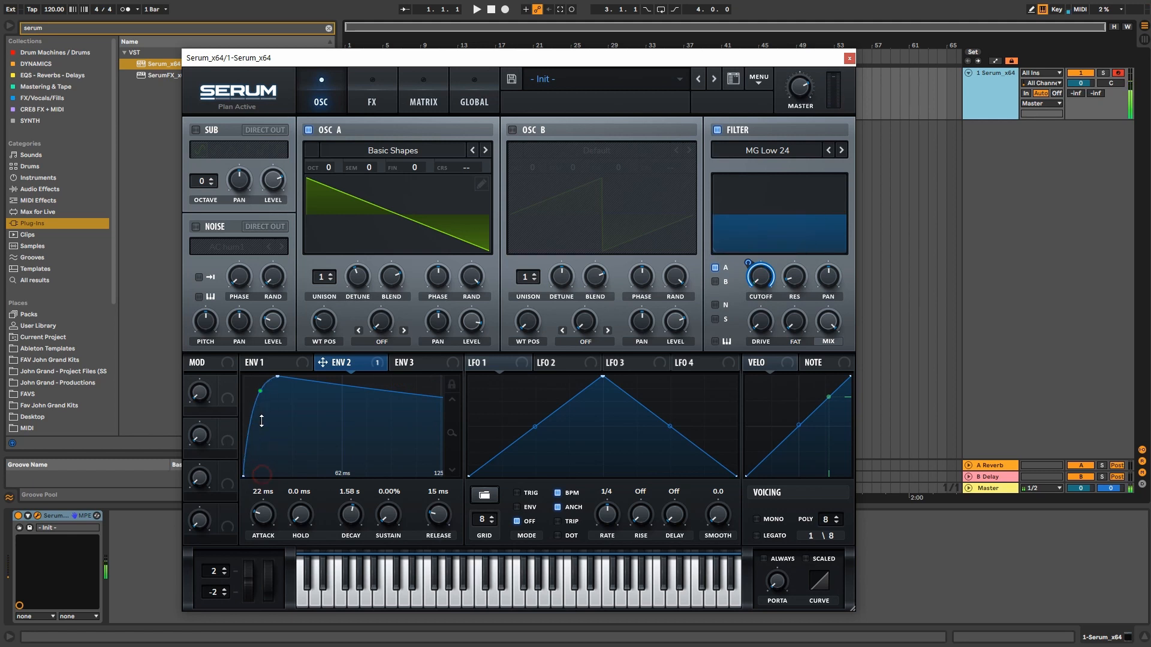
{"action": "left_click_drag", "start_coordinate": [278, 378], "coordinate": [321, 379]}
{"action": "left_click_drag", "start_coordinate": [329, 277], "coordinate": [329, 203]}
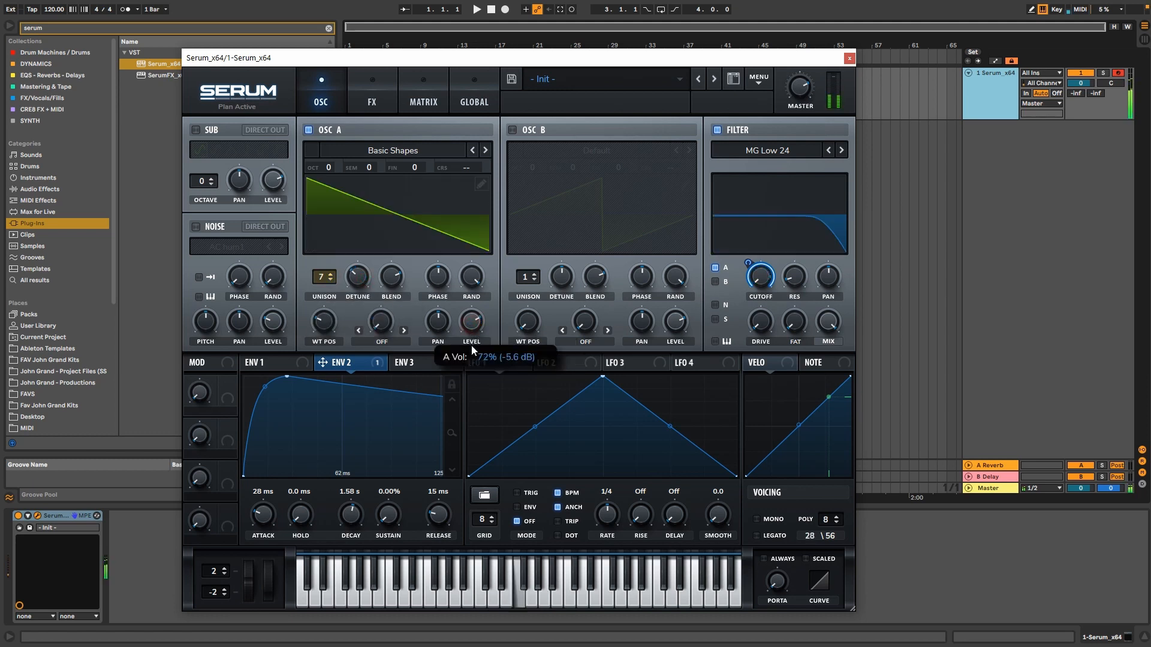
{"action": "left_click_drag", "start_coordinate": [356, 277], "coordinate": [349, 283]}
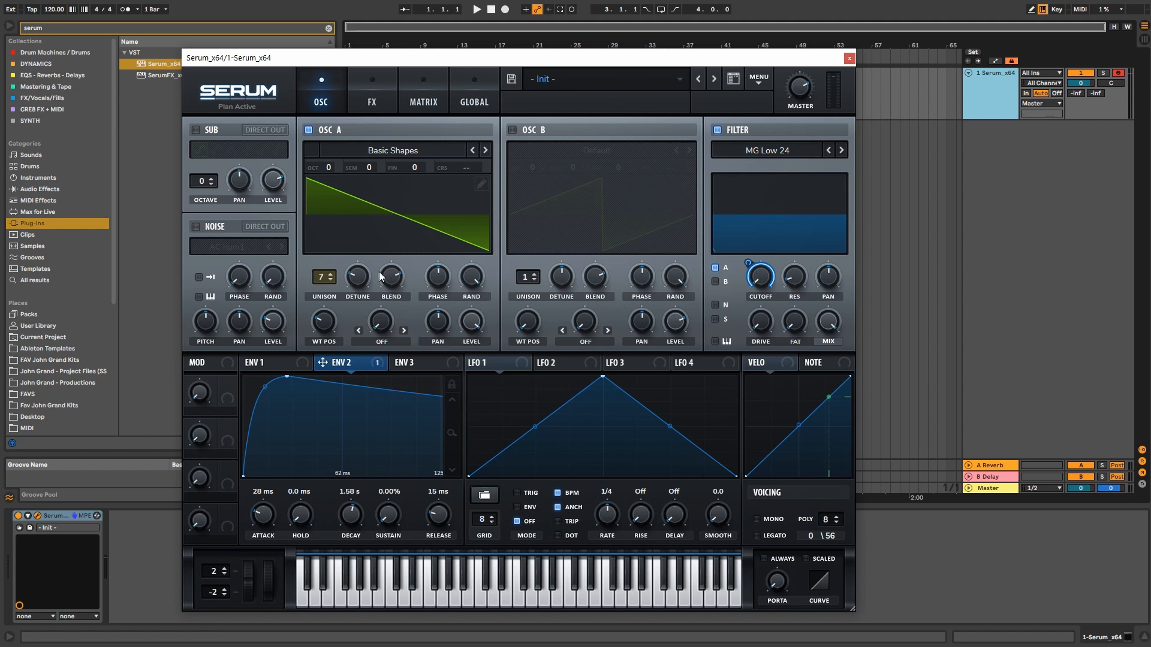
Step: Put LFO 1 in TRIG mode with ANCH and BPM off at 6.2 Hz, assigned to Oscillator A's WT POS
{"action": "left_click", "coordinate": [399, 220]}
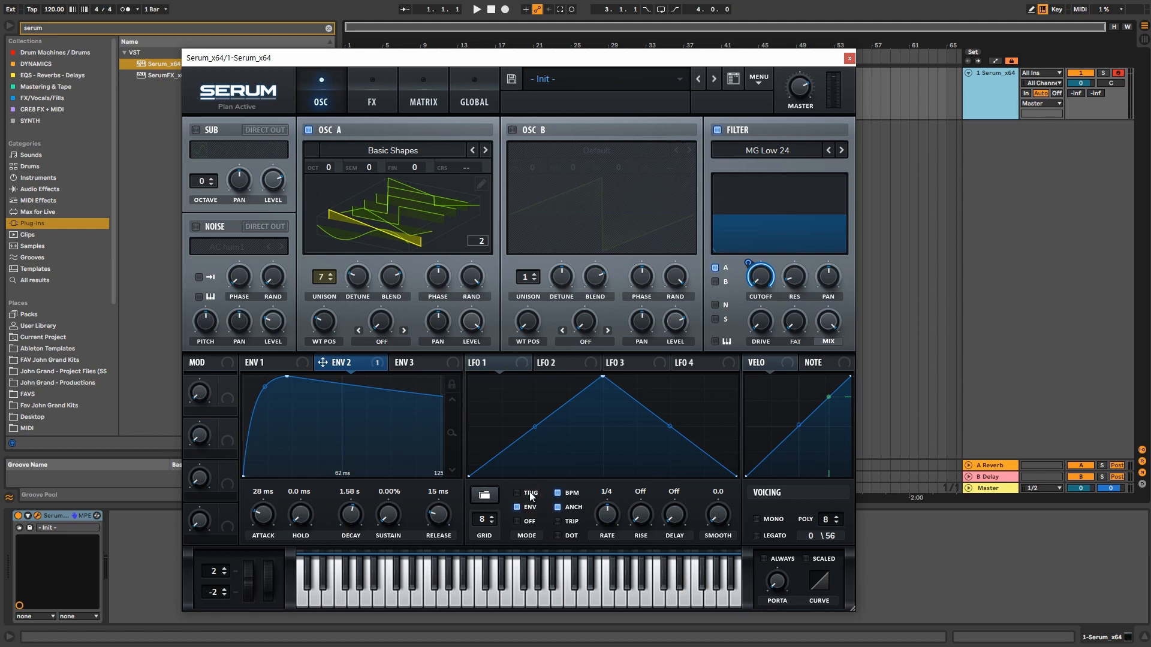
{"action": "left_click", "coordinate": [528, 519]}
{"action": "left_click", "coordinate": [531, 494]}
{"action": "left_click", "coordinate": [565, 507]}
{"action": "left_click", "coordinate": [563, 493]}
{"action": "left_click_drag", "start_coordinate": [323, 332], "coordinate": [325, 303]}
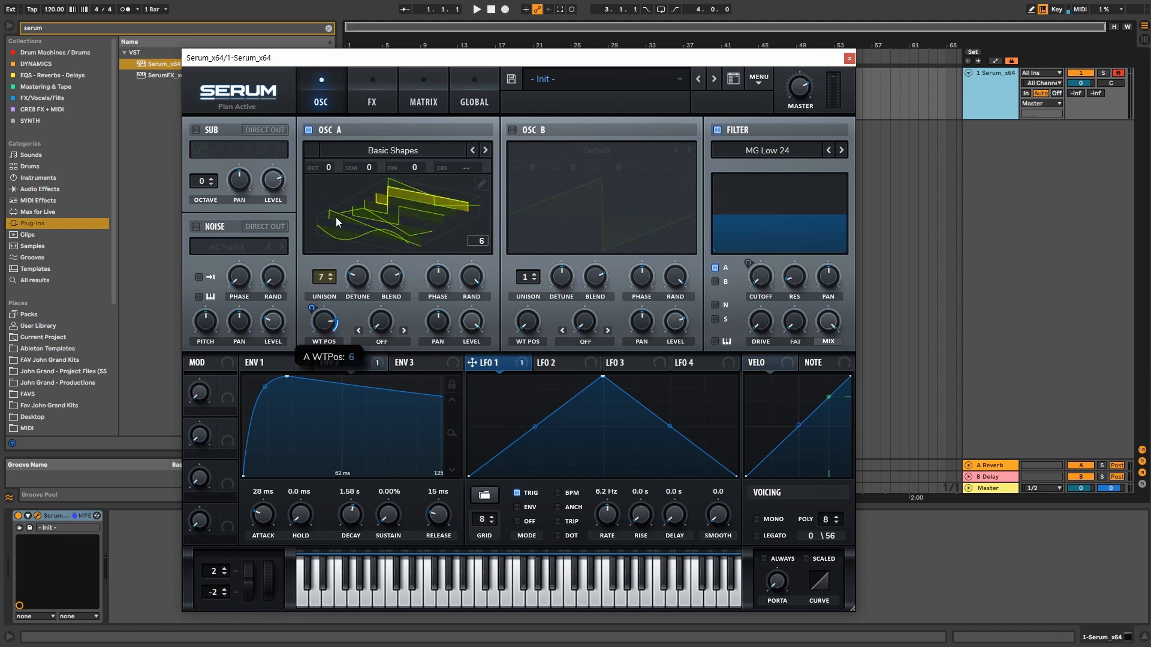
Step: Enable BPM sync on LFO 1 and settle its rate at 1 bar while auditioning held notes
{"action": "left_click", "coordinate": [380, 231]}
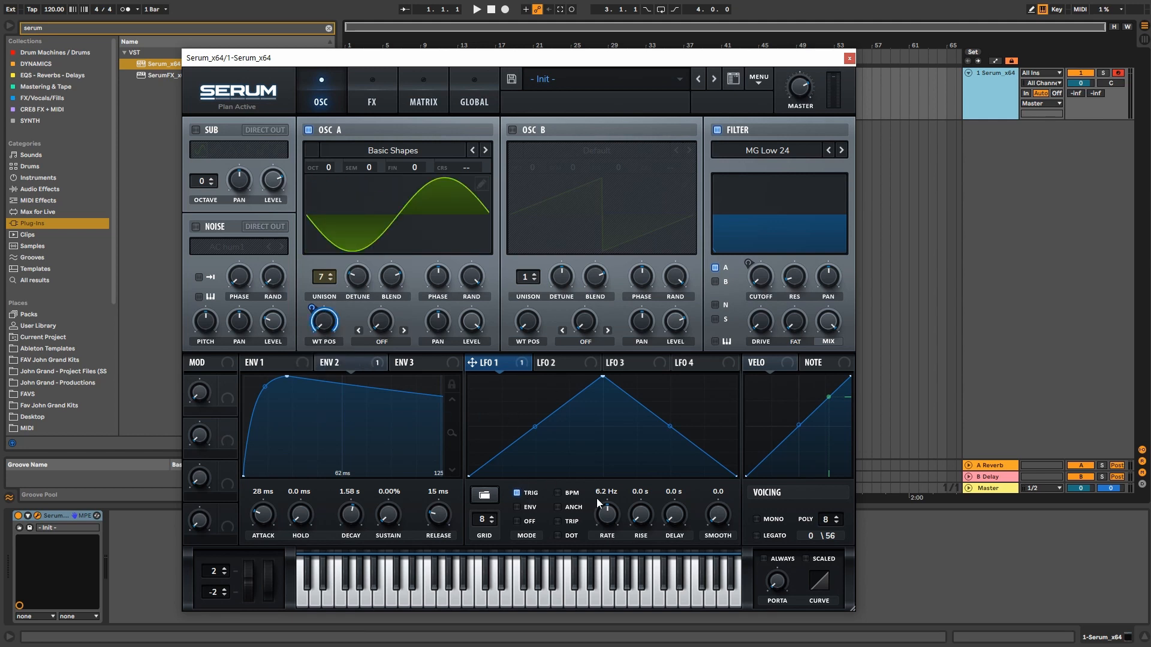
{"action": "left_click", "coordinate": [572, 494]}
{"action": "left_click", "coordinate": [386, 199]}
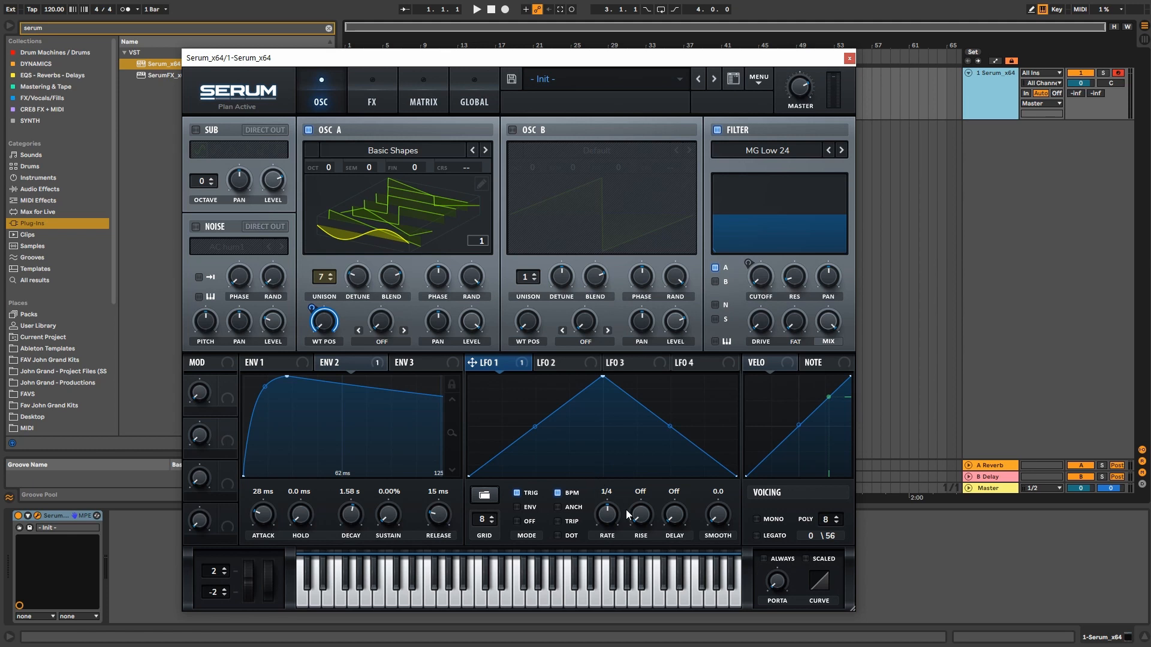
{"action": "left_click_drag", "start_coordinate": [471, 57], "coordinate": [470, 60]}
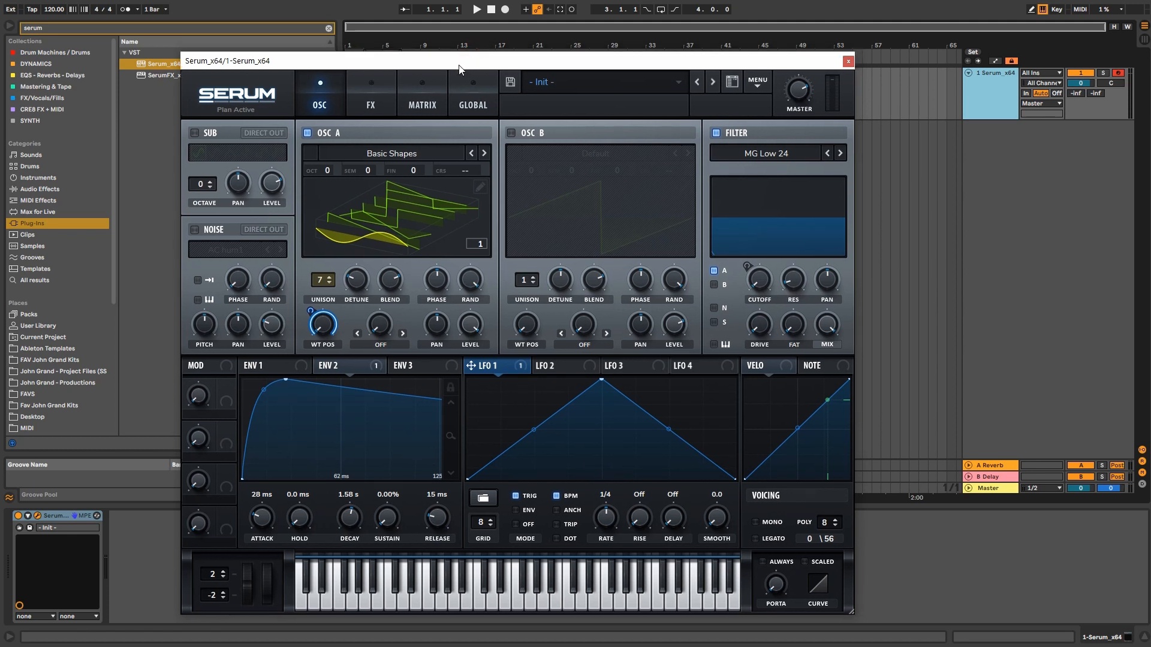
{"action": "key", "text": "f"}
{"action": "key", "text": "f"}
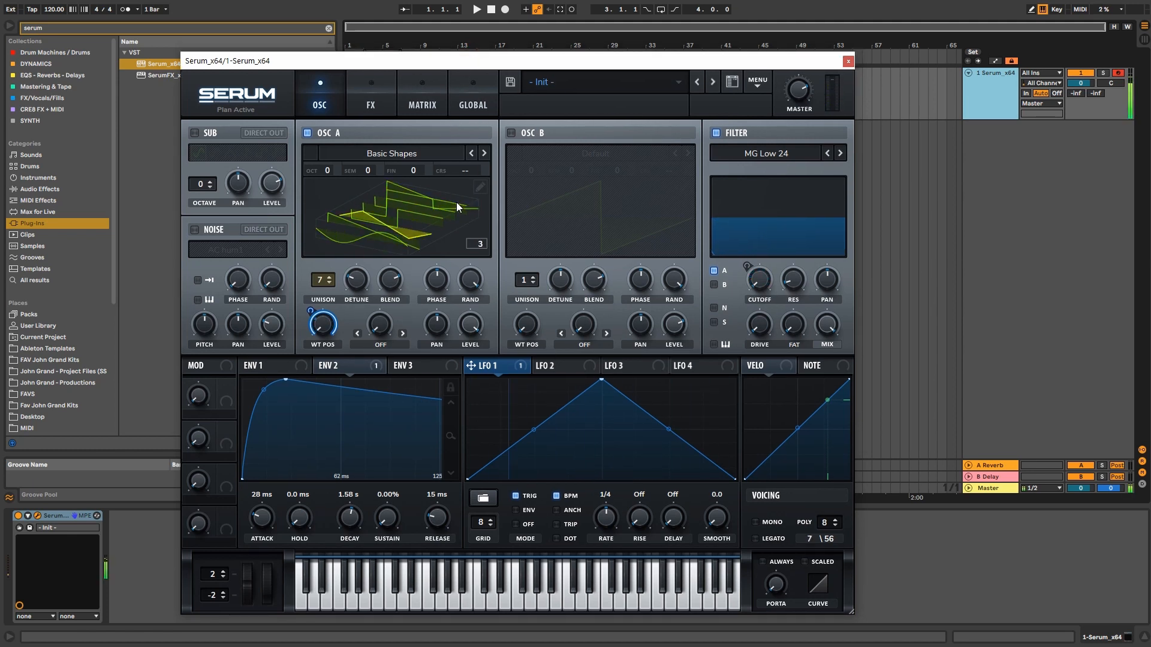
{"action": "key", "text": "f"}
{"action": "key", "text": "f"}
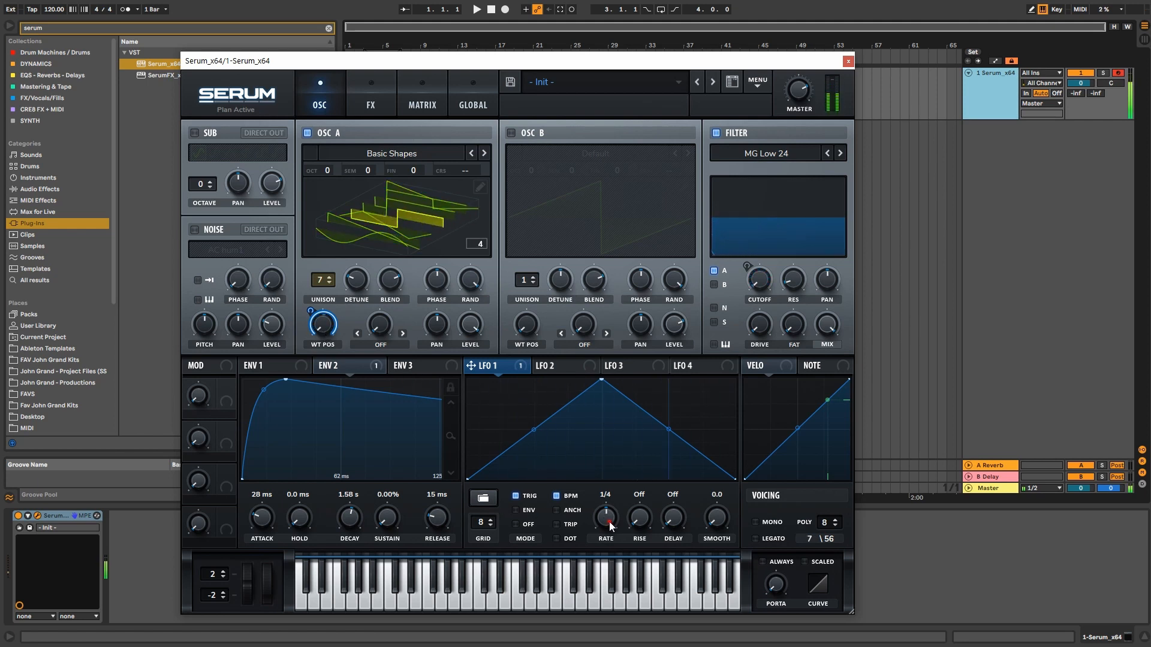
{"action": "left_click_drag", "start_coordinate": [609, 522], "coordinate": [611, 514]}
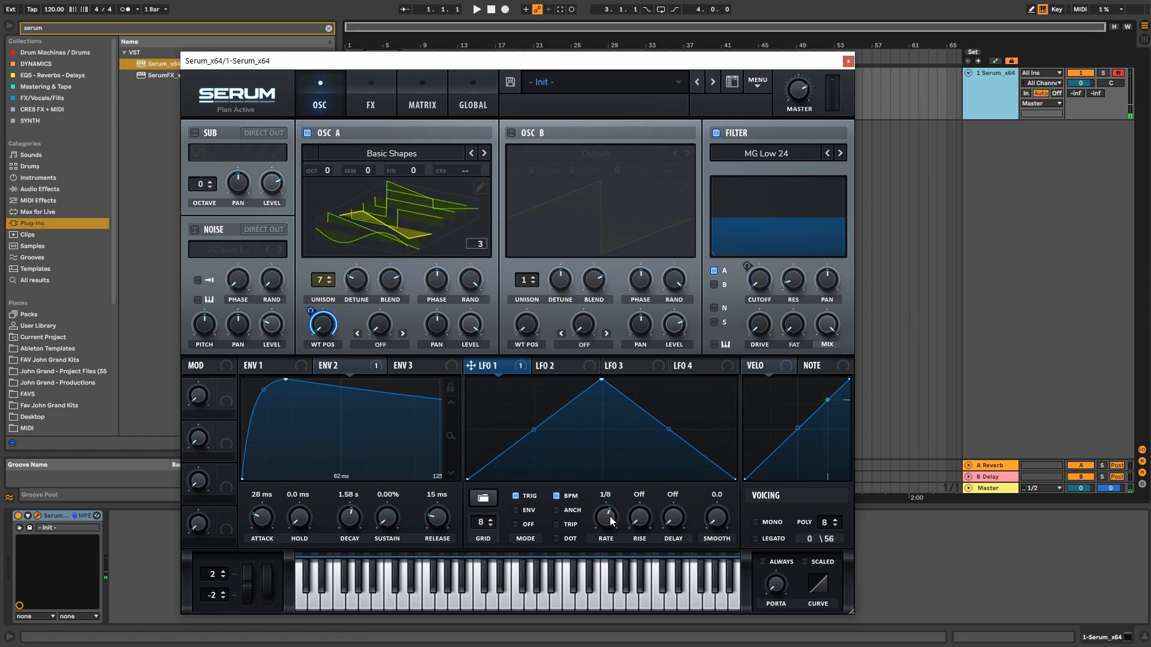
{"action": "key", "text": "f"}
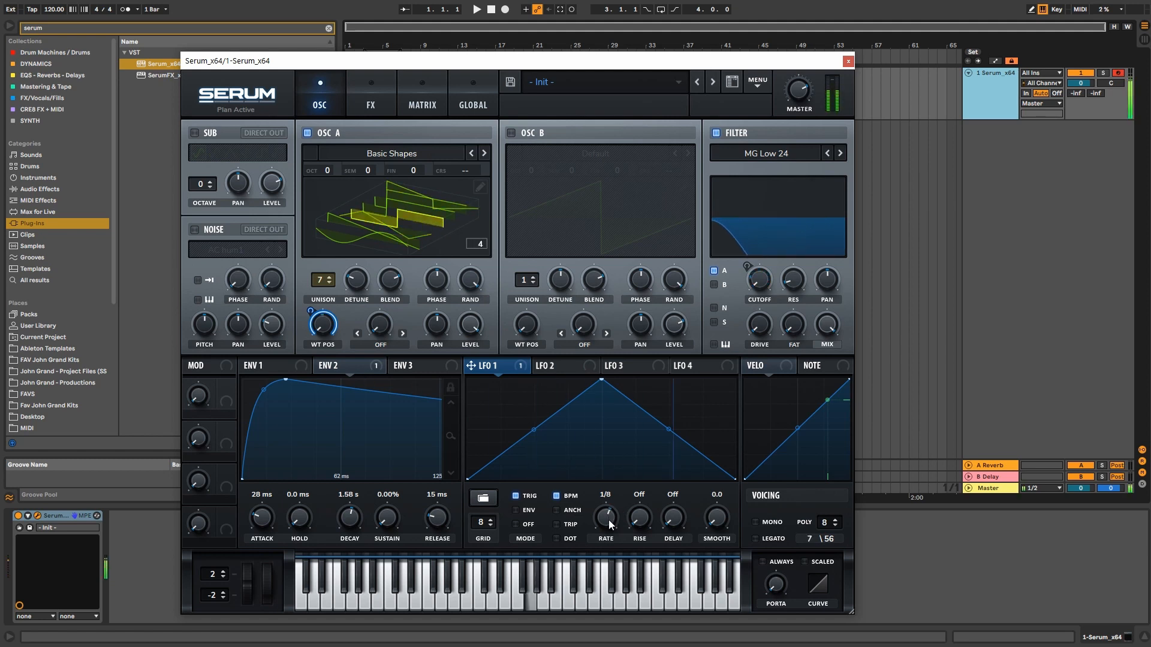
{"action": "left_click_drag", "start_coordinate": [610, 516], "coordinate": [608, 544]}
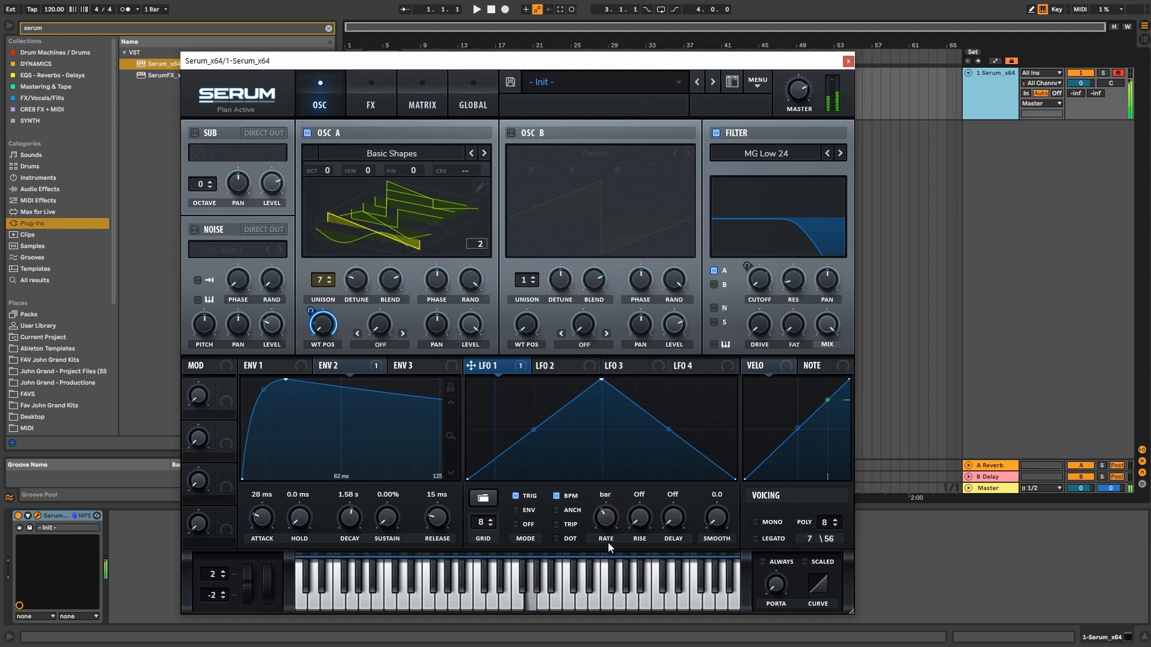
{"action": "left_click", "coordinate": [340, 365]}
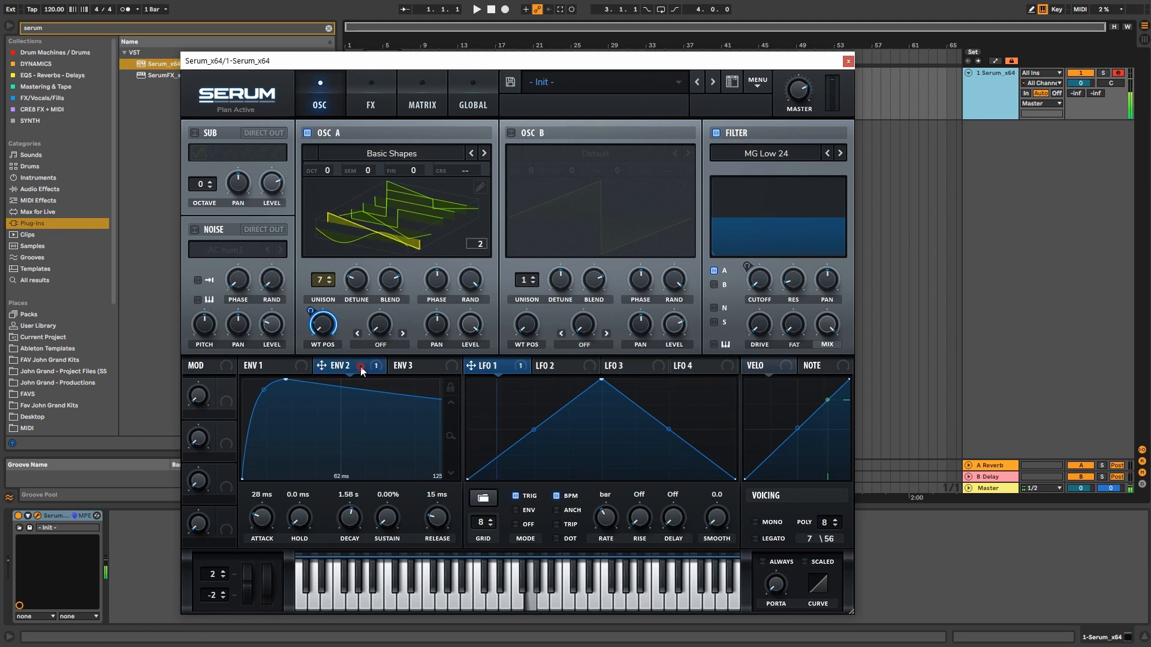
Step: Raise Env 2 sustain to 100% and LFO 1's rate to 2 bars, with Oscillator A shown in 2D
{"action": "left_click_drag", "start_coordinate": [386, 523], "coordinate": [352, 369]}
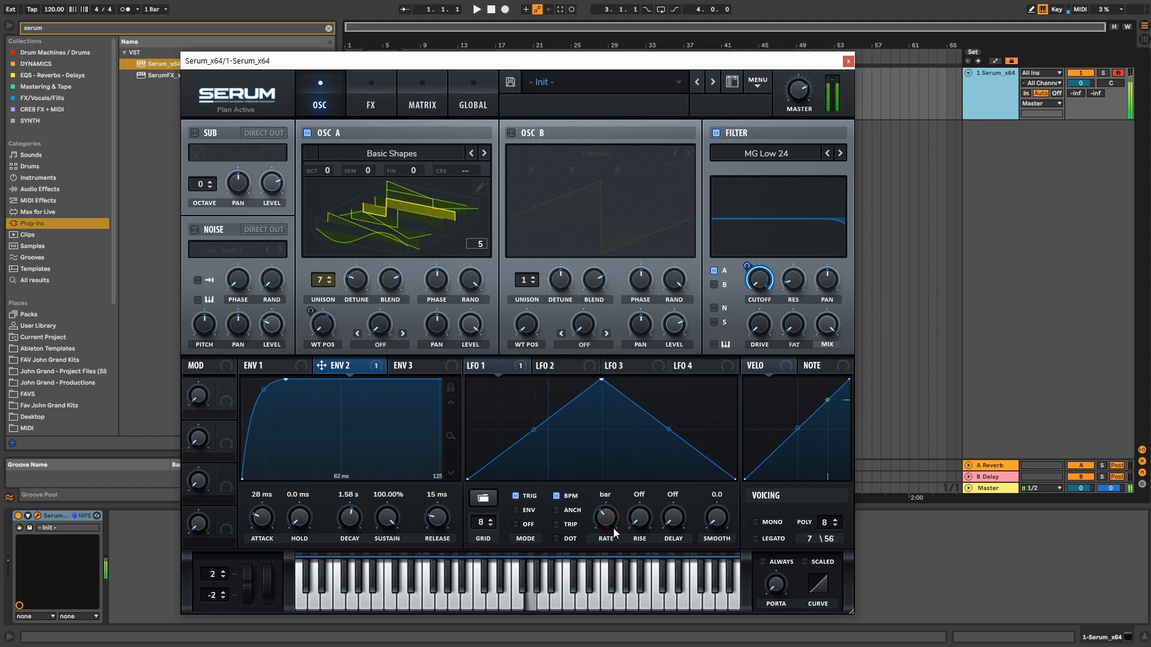
{"action": "left_click_drag", "start_coordinate": [606, 519], "coordinate": [614, 535]}
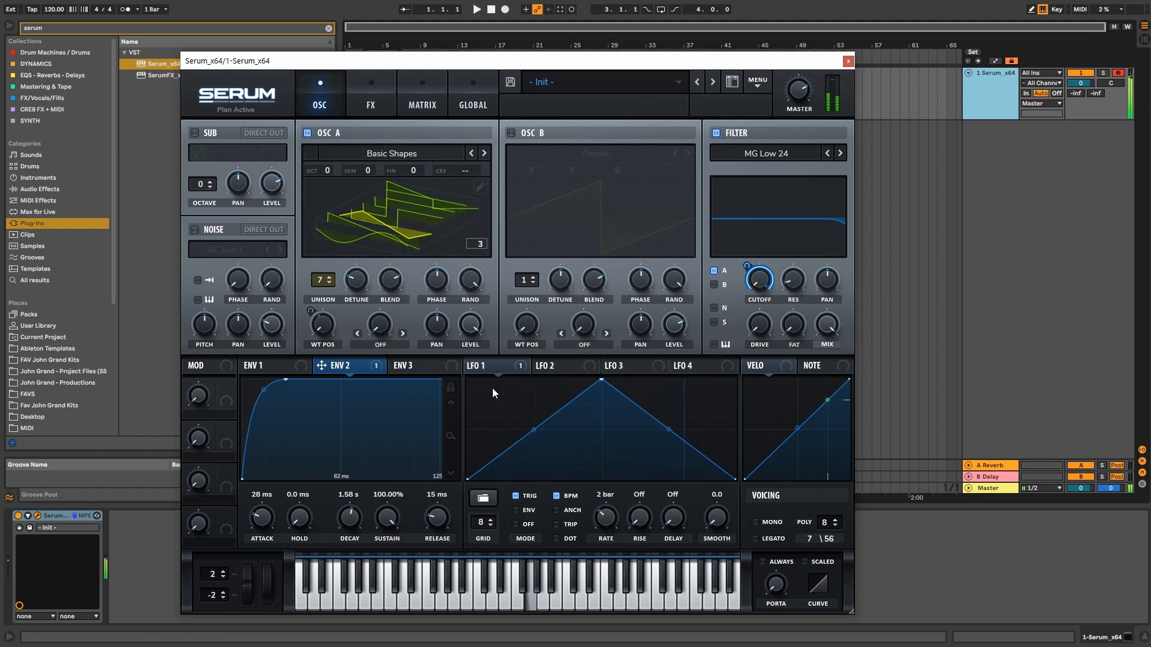
{"action": "left_click", "coordinate": [369, 232]}
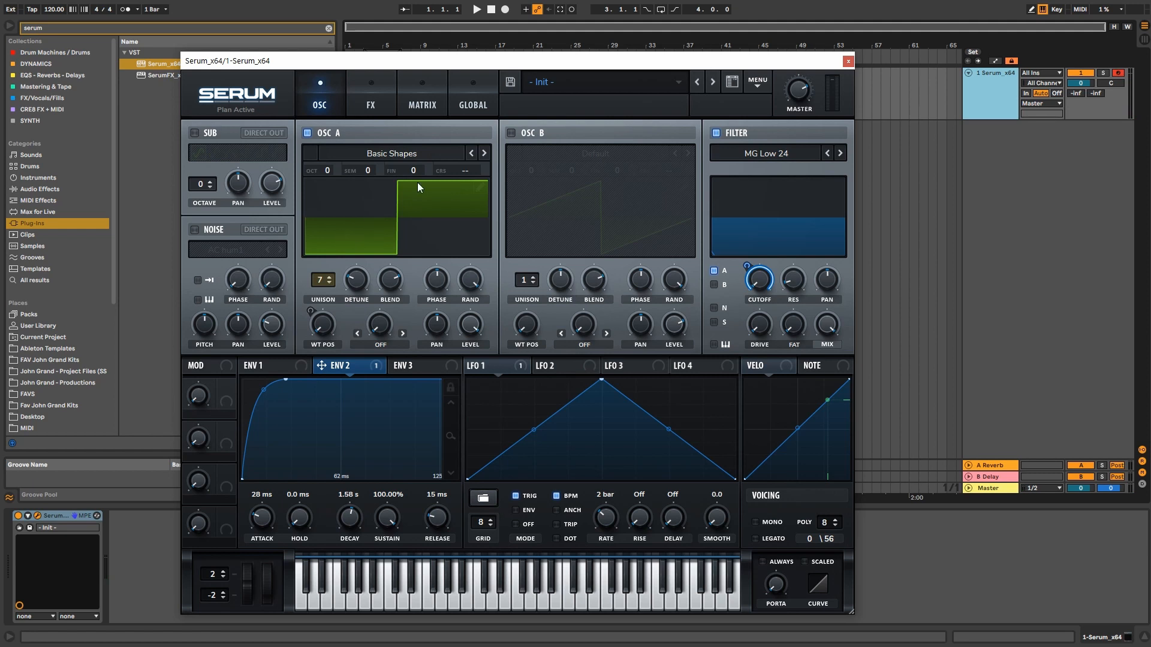
Step: Load the Analog MATRIXY C64 wavetable into Oscillator A and audition it in 3D view
{"action": "key", "text": "a"}
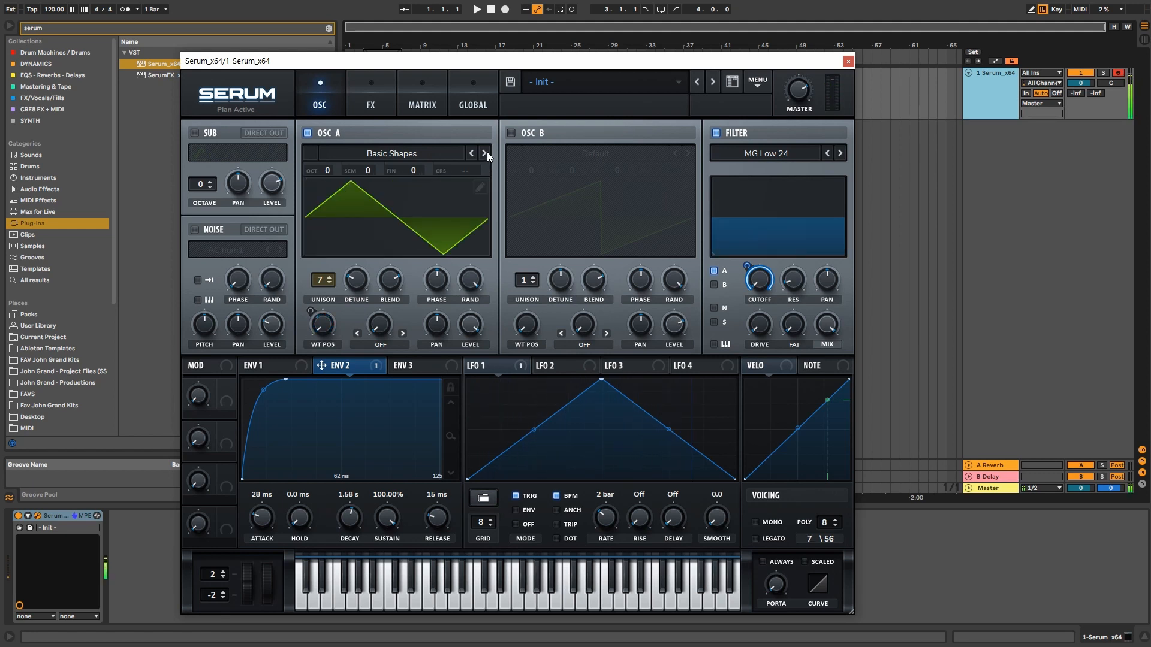
{"action": "left_click", "coordinate": [427, 156]}
{"action": "mouse_move", "coordinate": [401, 183]}
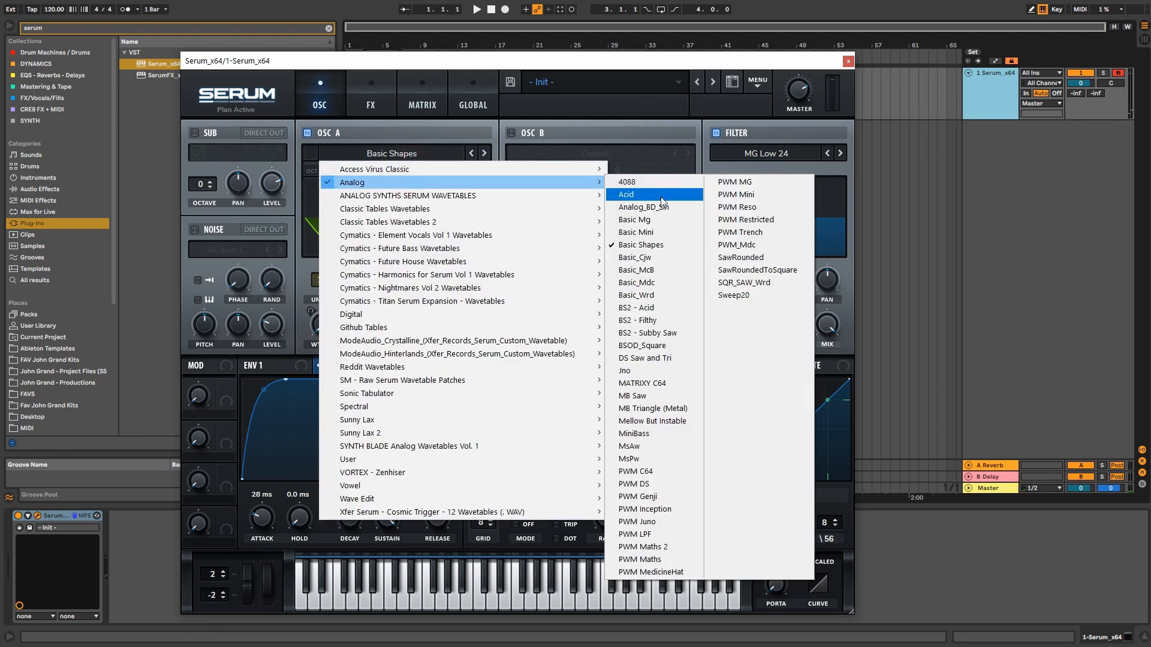
{"action": "left_click", "coordinate": [665, 384]}
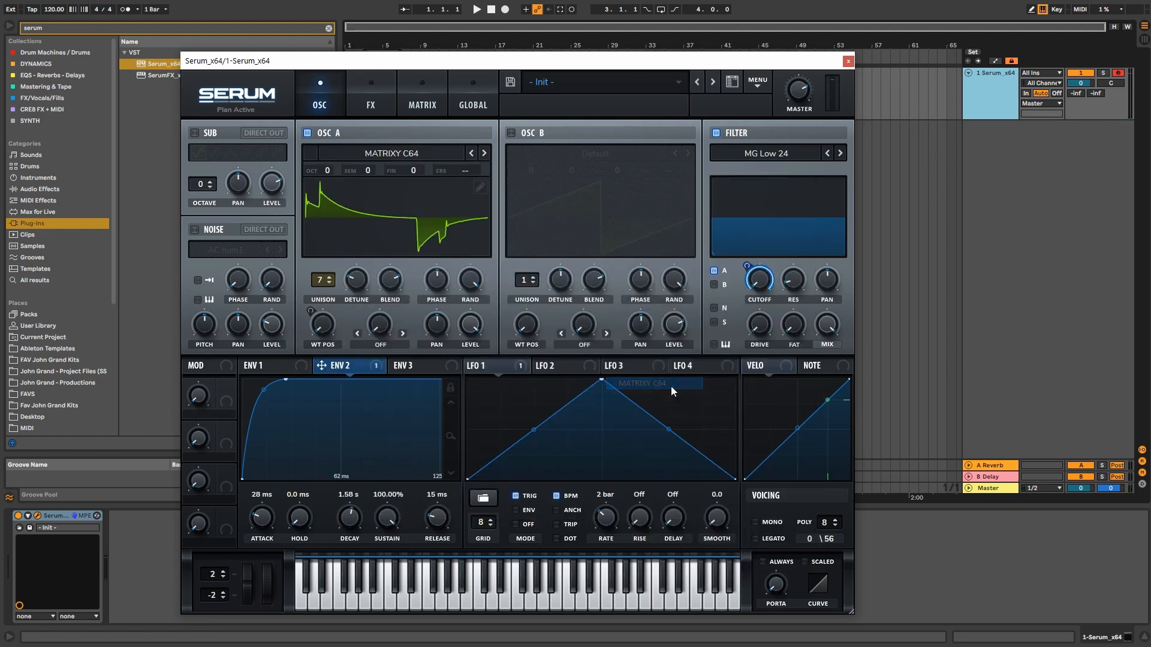
{"action": "left_click", "coordinate": [401, 204]}
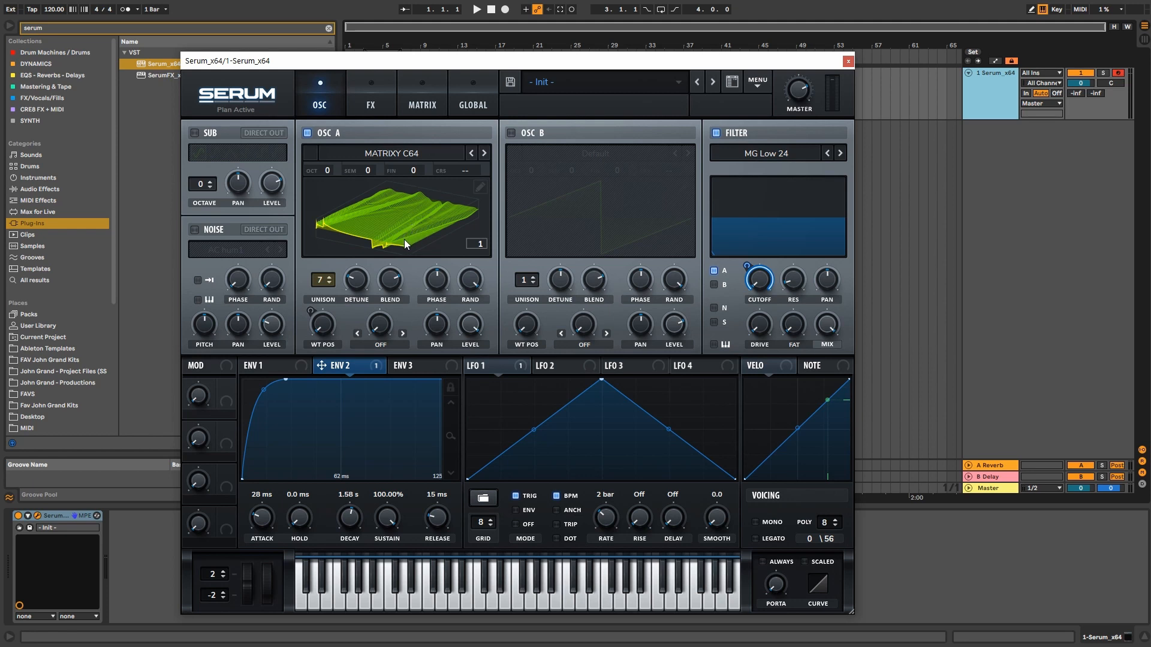
{"action": "key", "text": "g"}
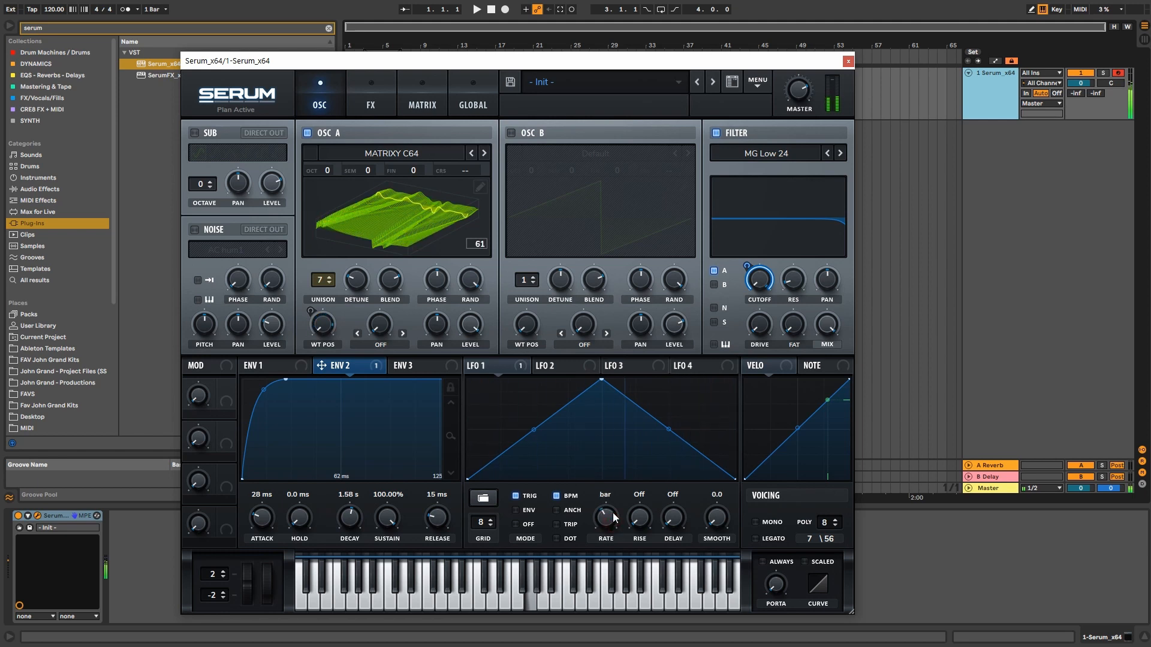
Step: Set LFO 1's rate to 1/2 and raise Oscillator A's wavetable position to 60
{"action": "left_click_drag", "start_coordinate": [613, 517], "coordinate": [612, 505]}
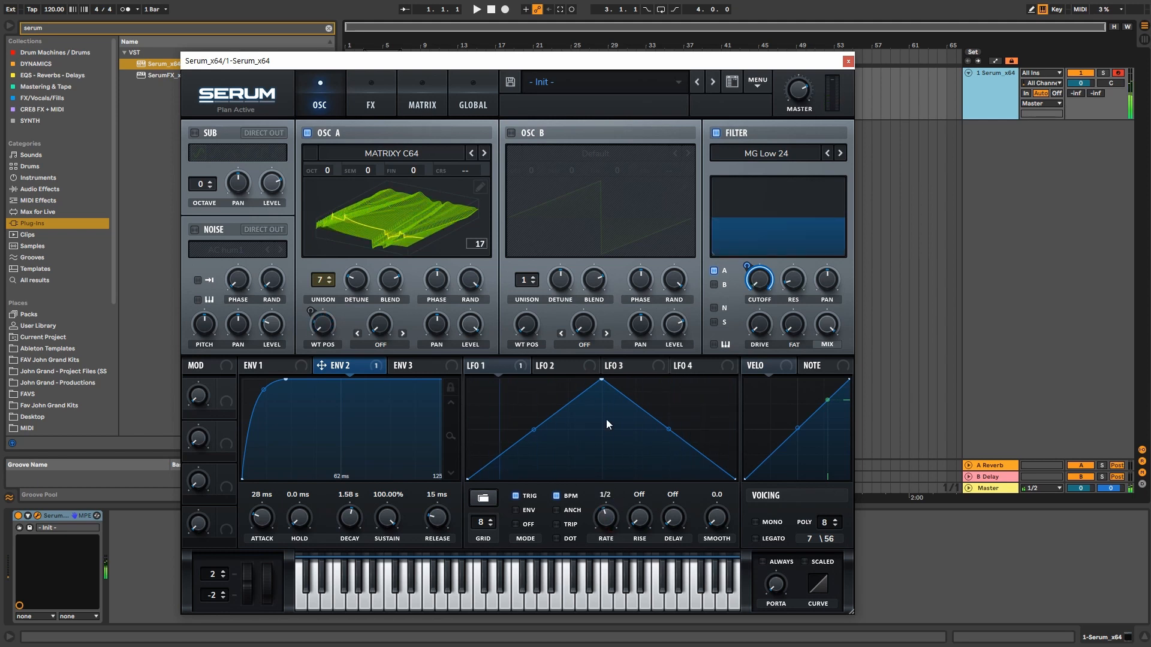
{"action": "left_click", "coordinate": [397, 157]}
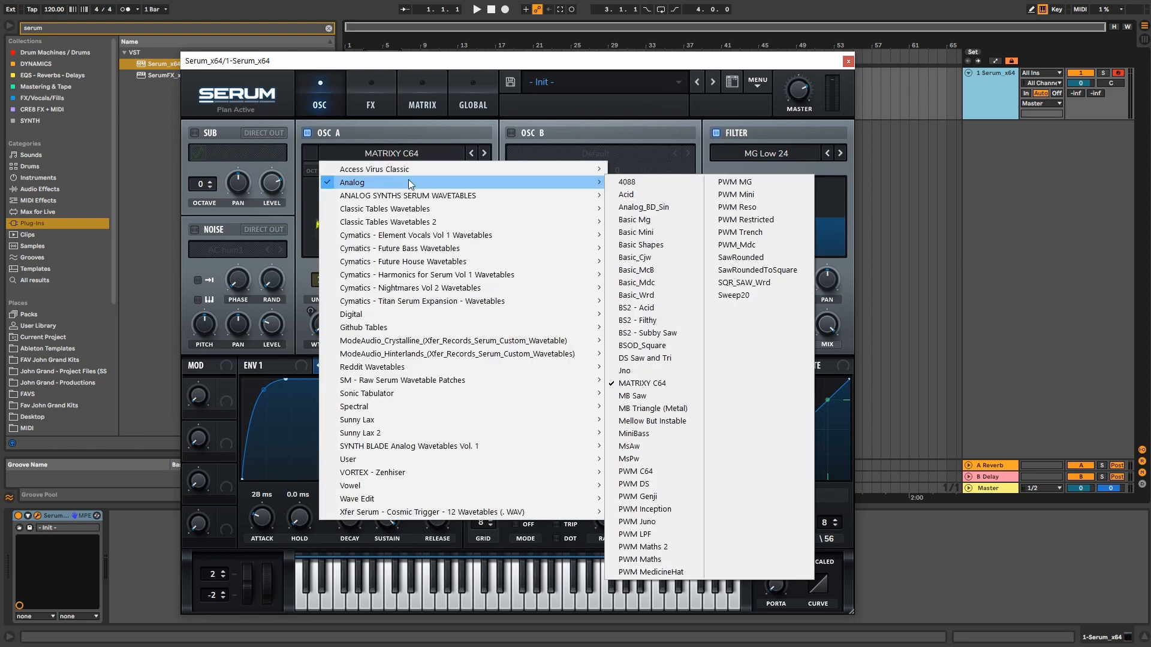
{"action": "left_click", "coordinate": [519, 119]}
{"action": "left_click_drag", "start_coordinate": [323, 324], "coordinate": [355, 402]}
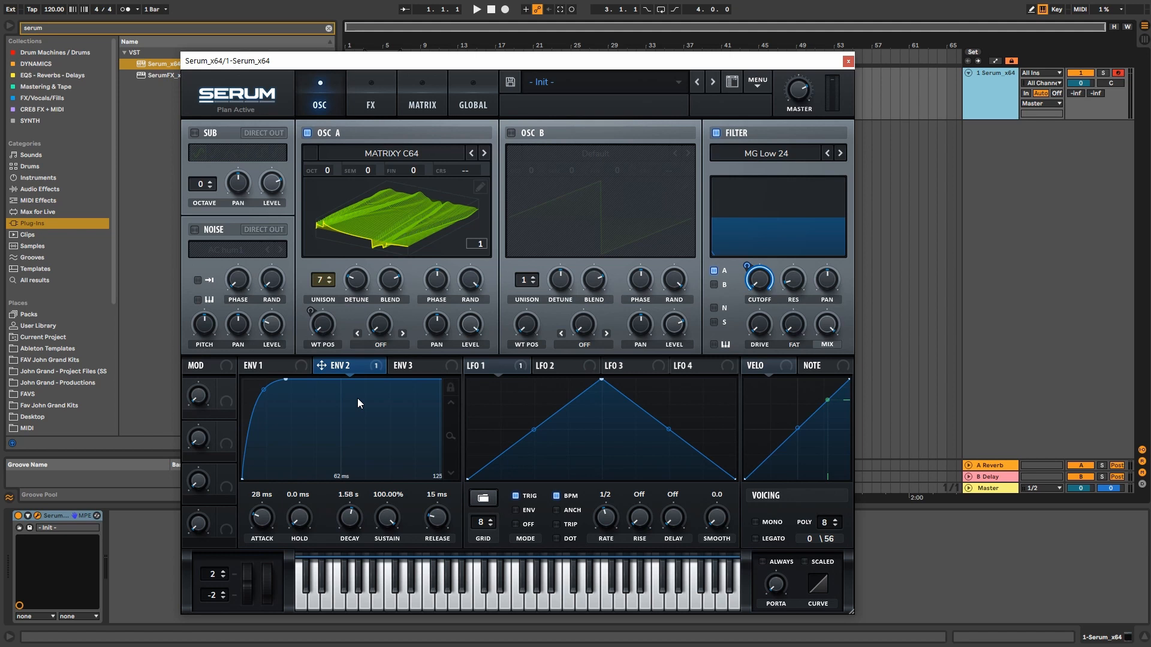
Step: Enable Oscillator B and remove all modulators from Oscillator A's WT POS knob
{"action": "left_click", "coordinate": [512, 133]}
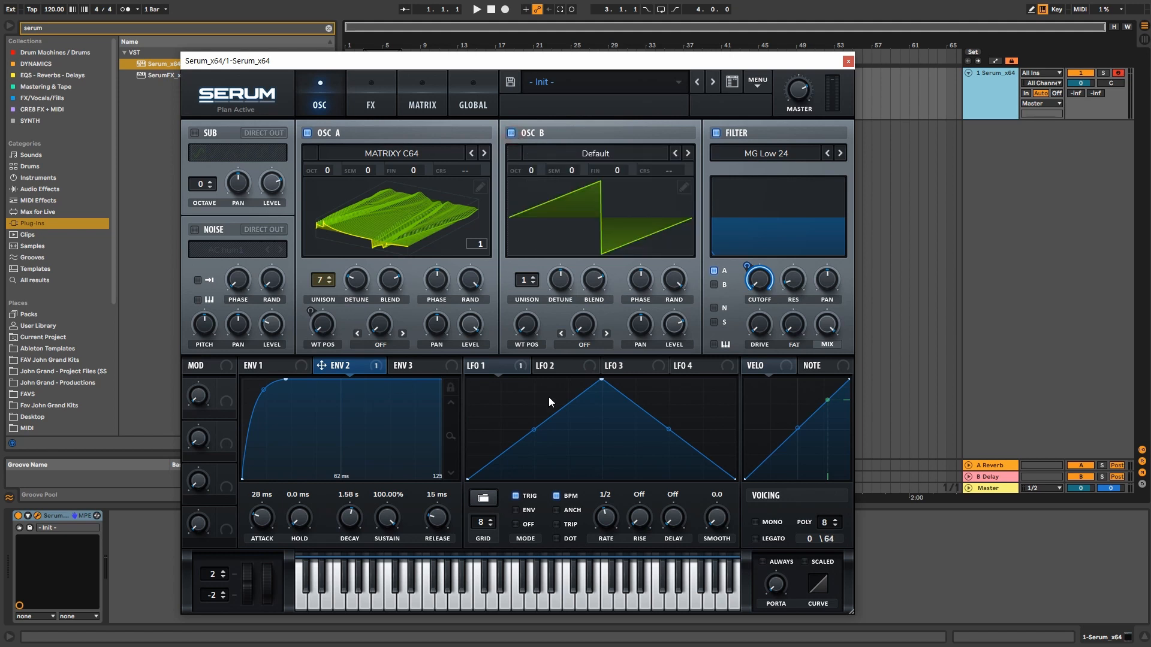
{"action": "right_click", "coordinate": [323, 328]}
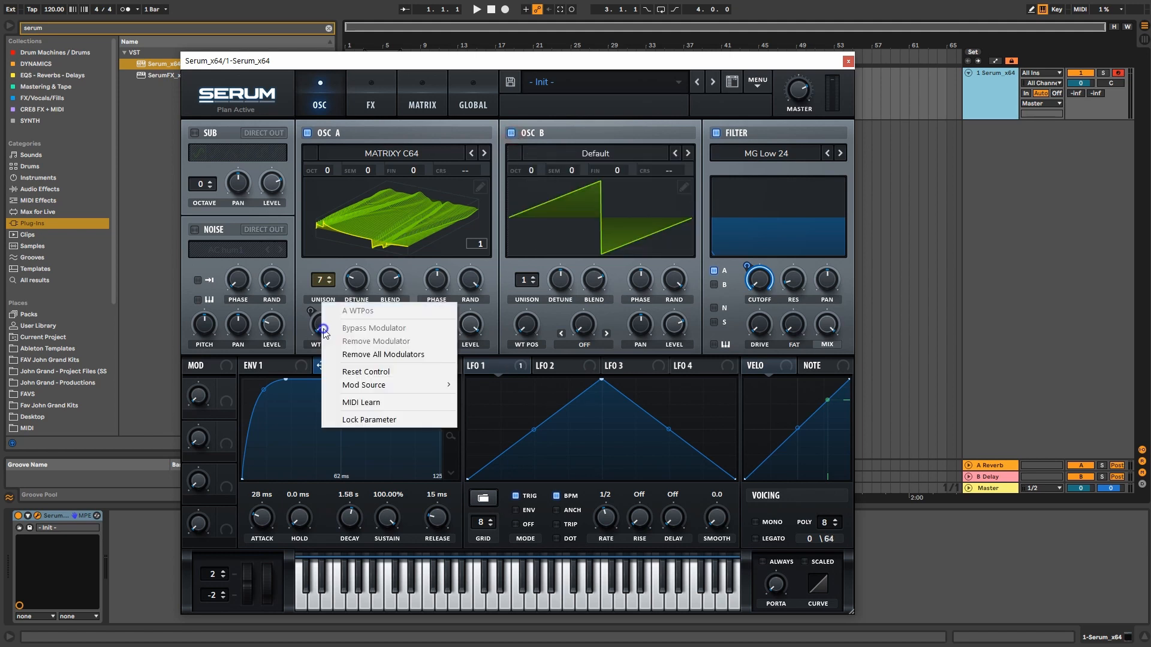
{"action": "left_click", "coordinate": [401, 355]}
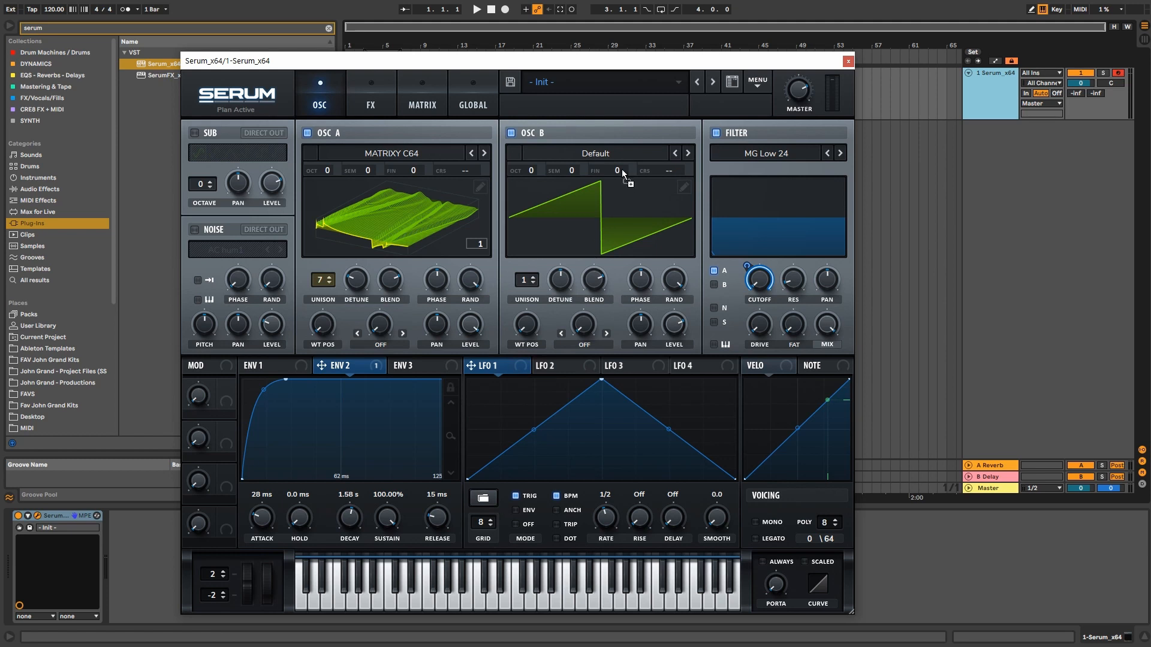
Step: Route LFO 1 at a one-bar rate to Oscillator B's fine tuning and the filter cutoff at amount 79
{"action": "left_click_drag", "start_coordinate": [621, 169], "coordinate": [643, 261]}
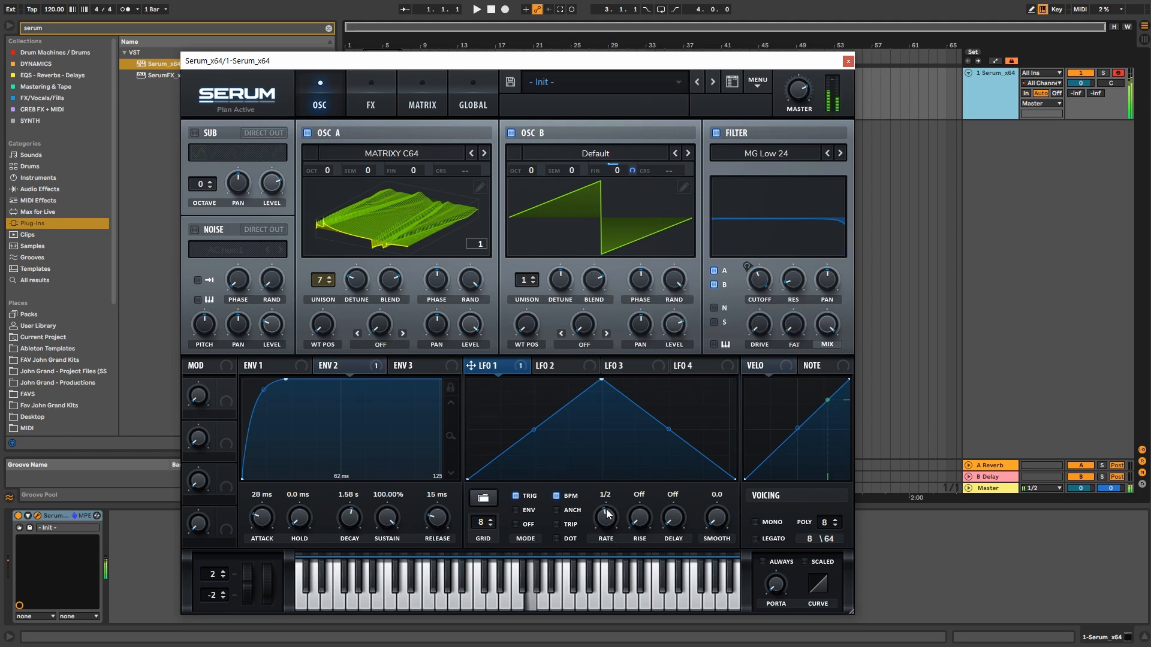
{"action": "left_click_drag", "start_coordinate": [606, 515], "coordinate": [606, 522]}
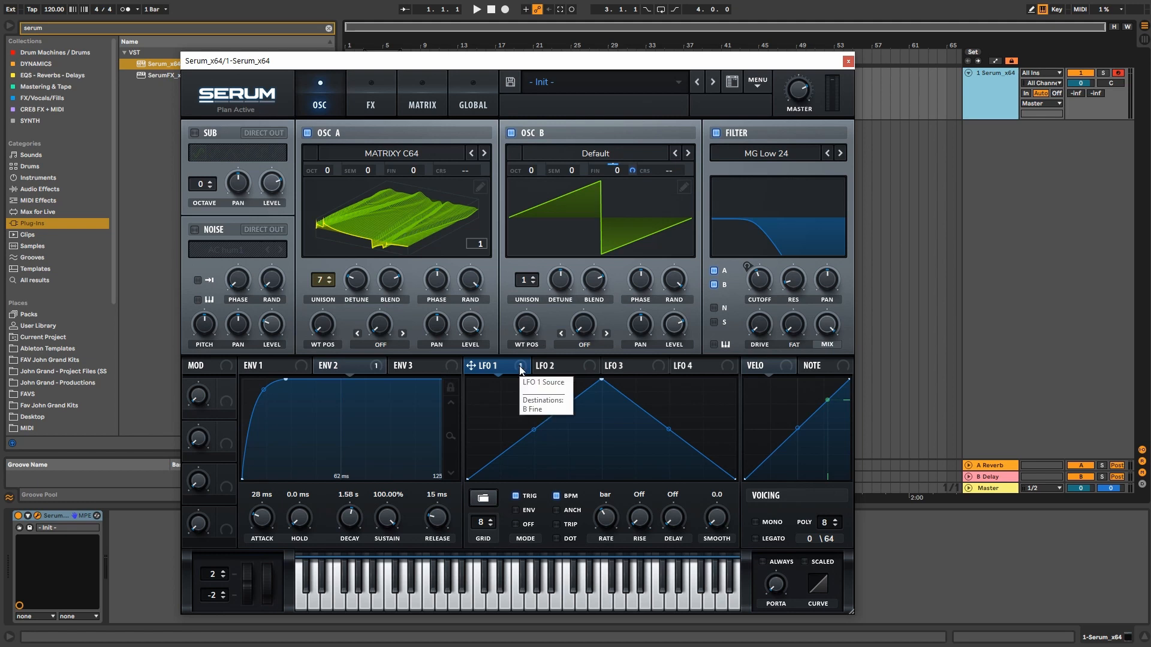
{"action": "key", "text": "d"}
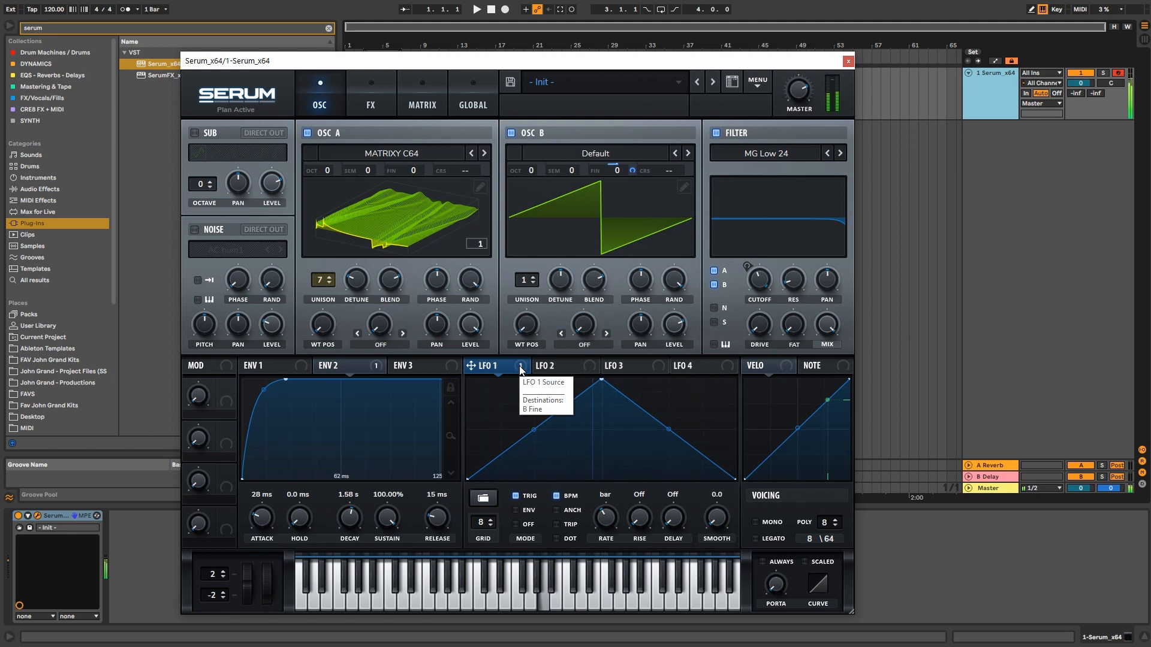
{"action": "key", "text": "space"}
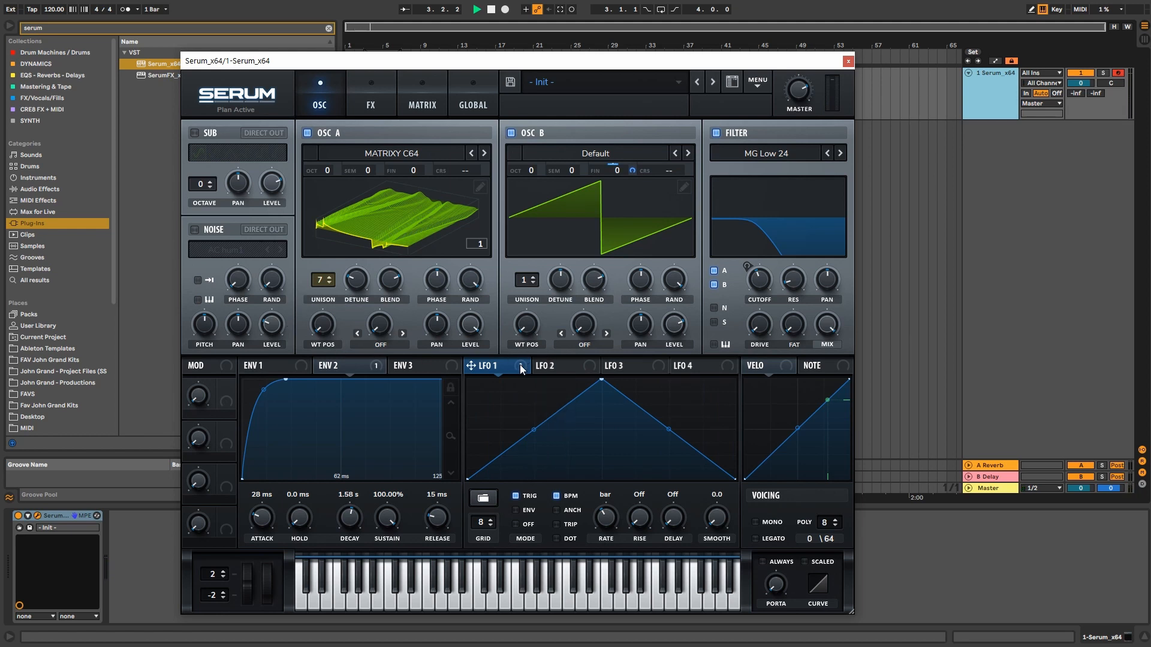
{"action": "left_click_drag", "start_coordinate": [520, 369], "coordinate": [740, 294]}
{"action": "left_click_drag", "start_coordinate": [520, 369], "coordinate": [760, 317]}
Step: Clear all cutoff modulators and reassign LFO 1 alone, sweeping the 59 Hz cutoff to about 239 Hz
{"action": "left_click_drag", "start_coordinate": [747, 264], "coordinate": [742, 248]}
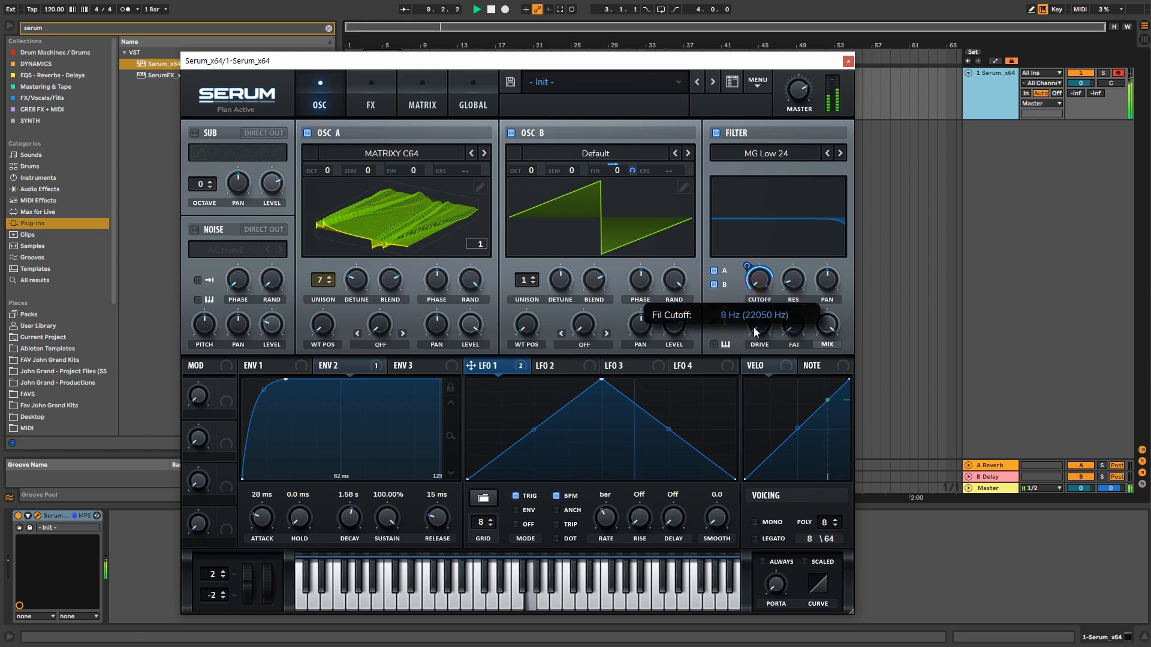
{"action": "right_click", "coordinate": [750, 268]}
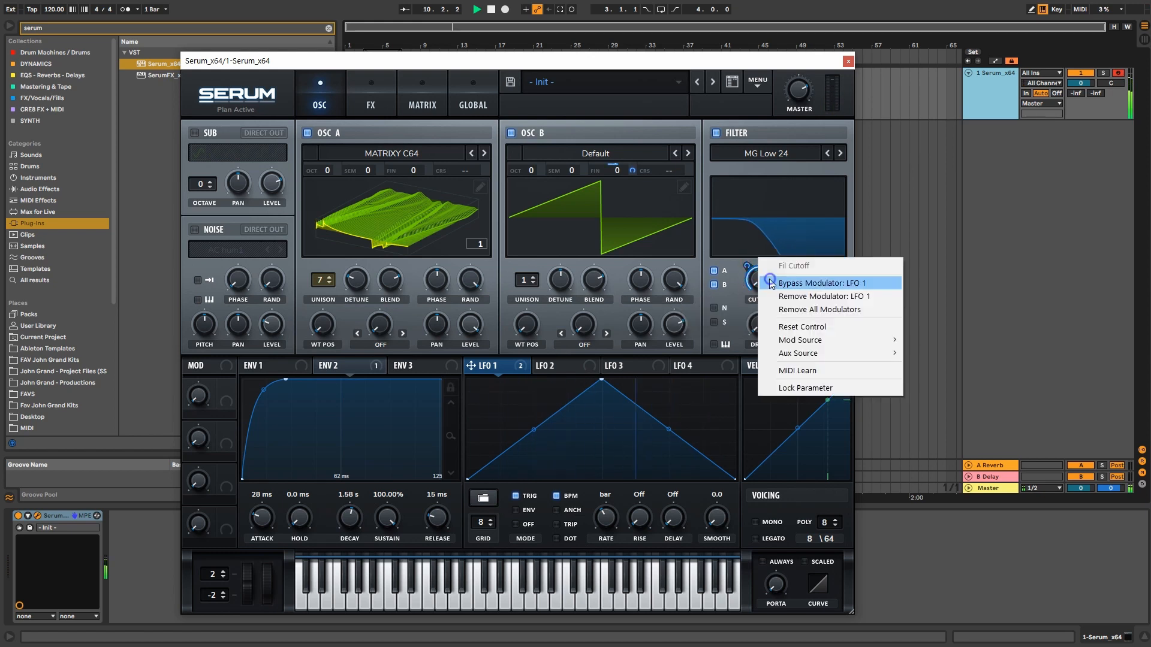
{"action": "left_click", "coordinate": [776, 309]}
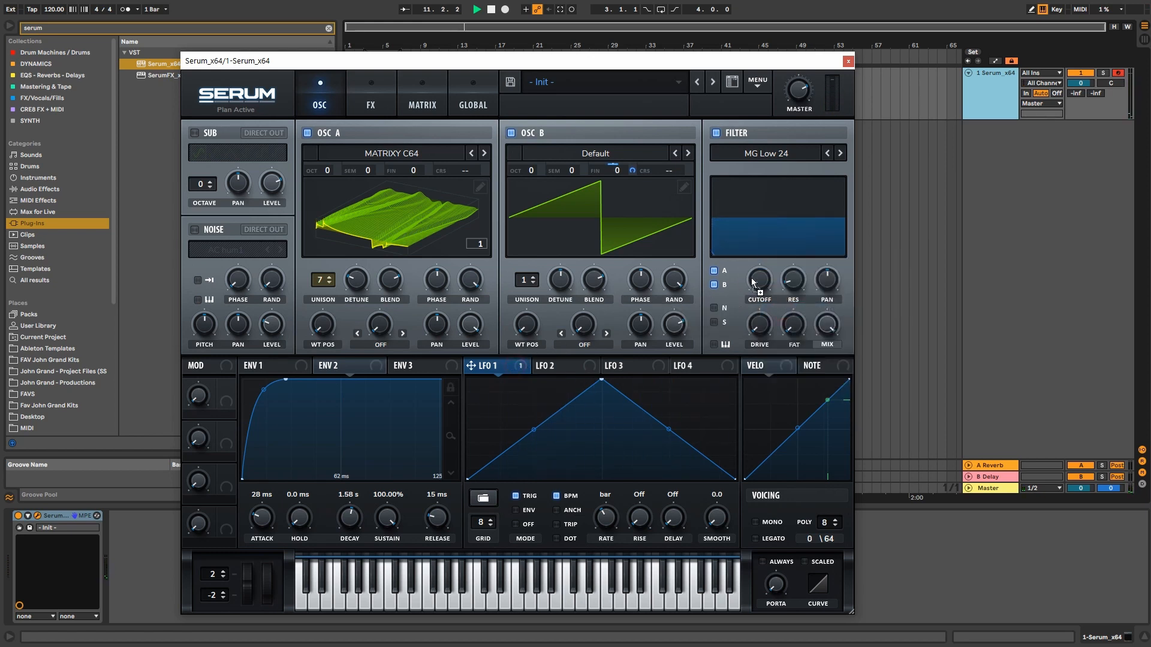
{"action": "left_click_drag", "start_coordinate": [340, 373], "coordinate": [758, 293]}
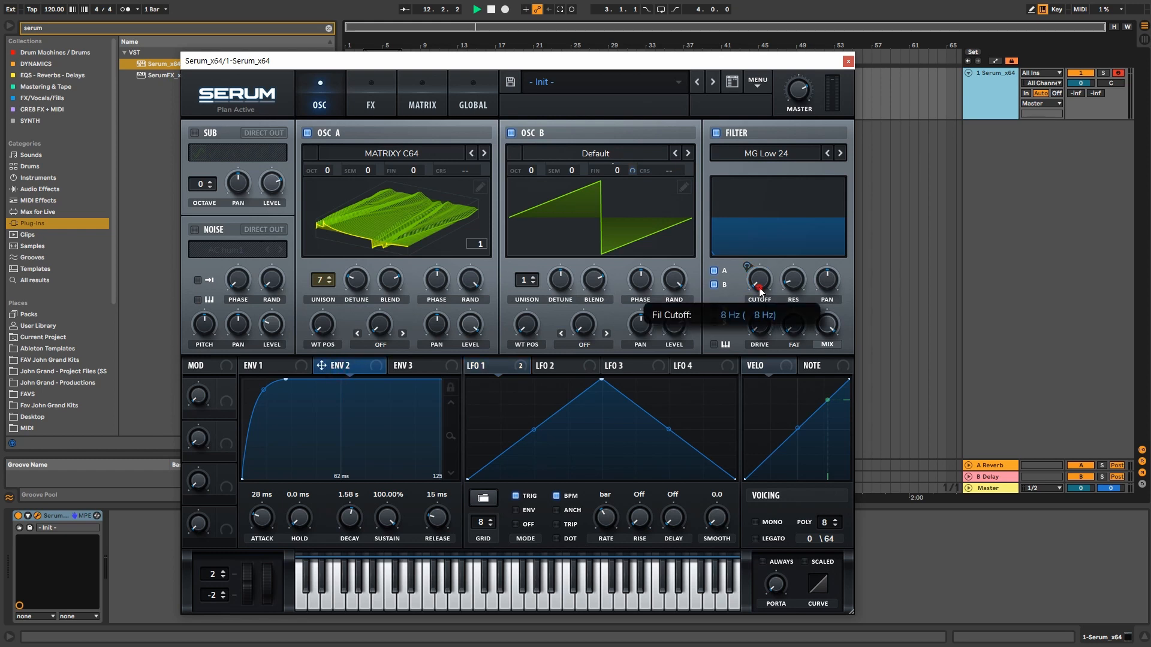
{"action": "left_click_drag", "start_coordinate": [476, 366], "coordinate": [741, 274]}
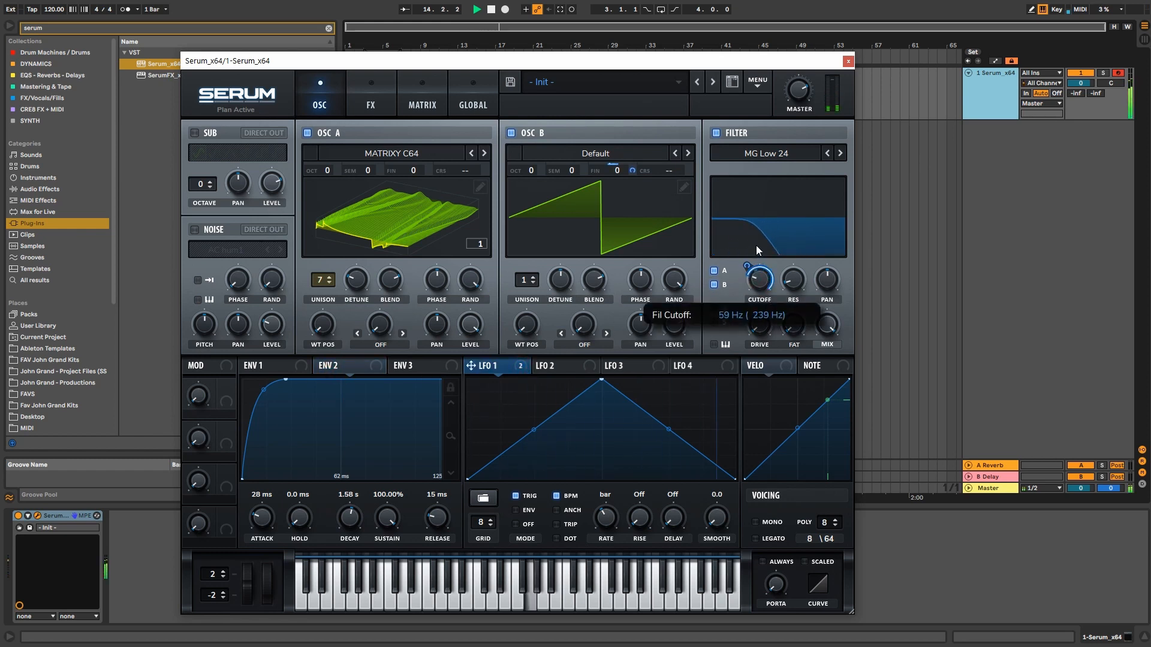
Step: Set LFO 1 to a 1/16 rate with 1/2 rise and delay and 68 smoothing, then audition a note
{"action": "left_click_drag", "start_coordinate": [606, 515], "coordinate": [609, 480]}
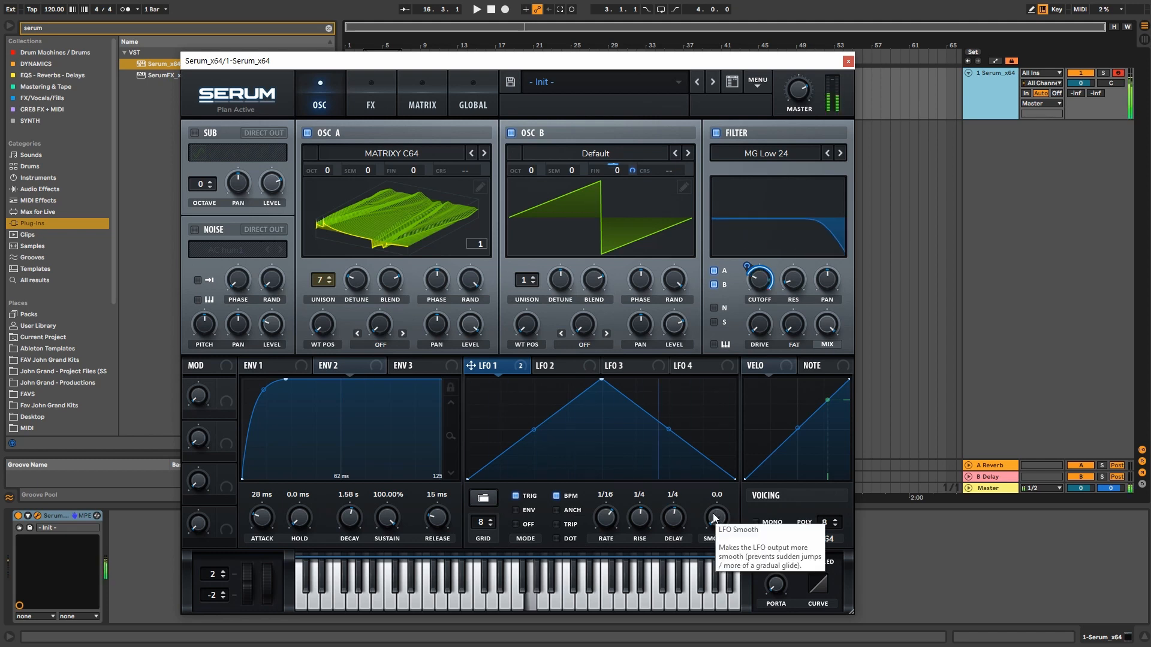
{"action": "mouse_move", "coordinate": [766, 259]}
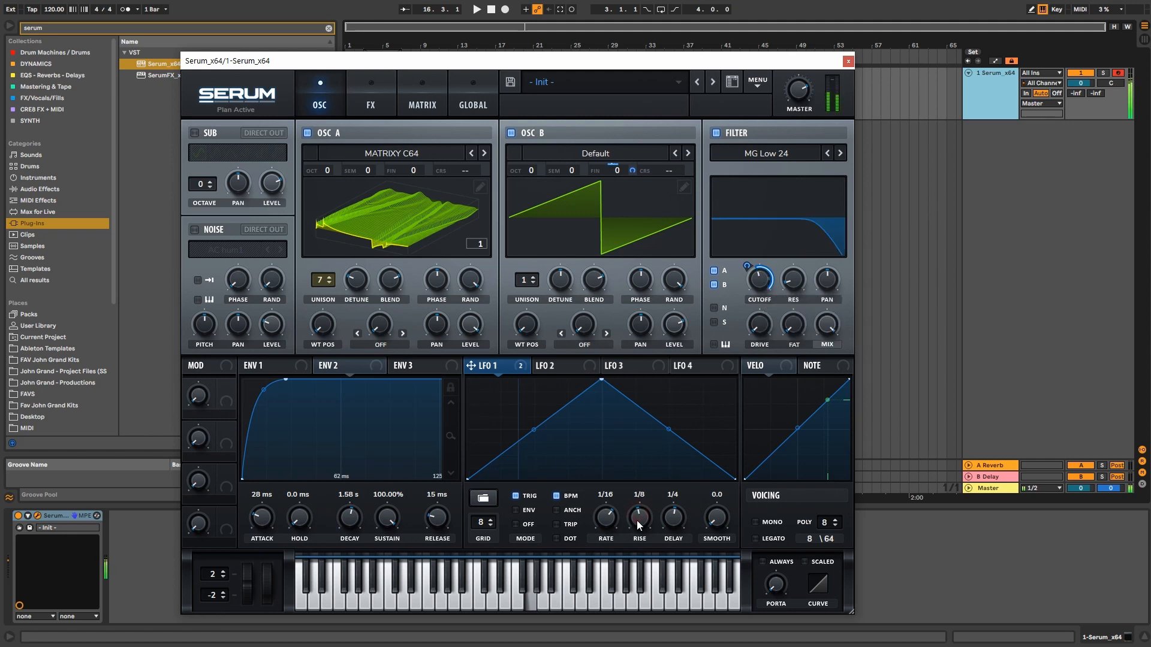
{"action": "left_click_drag", "start_coordinate": [636, 520], "coordinate": [714, 428]}
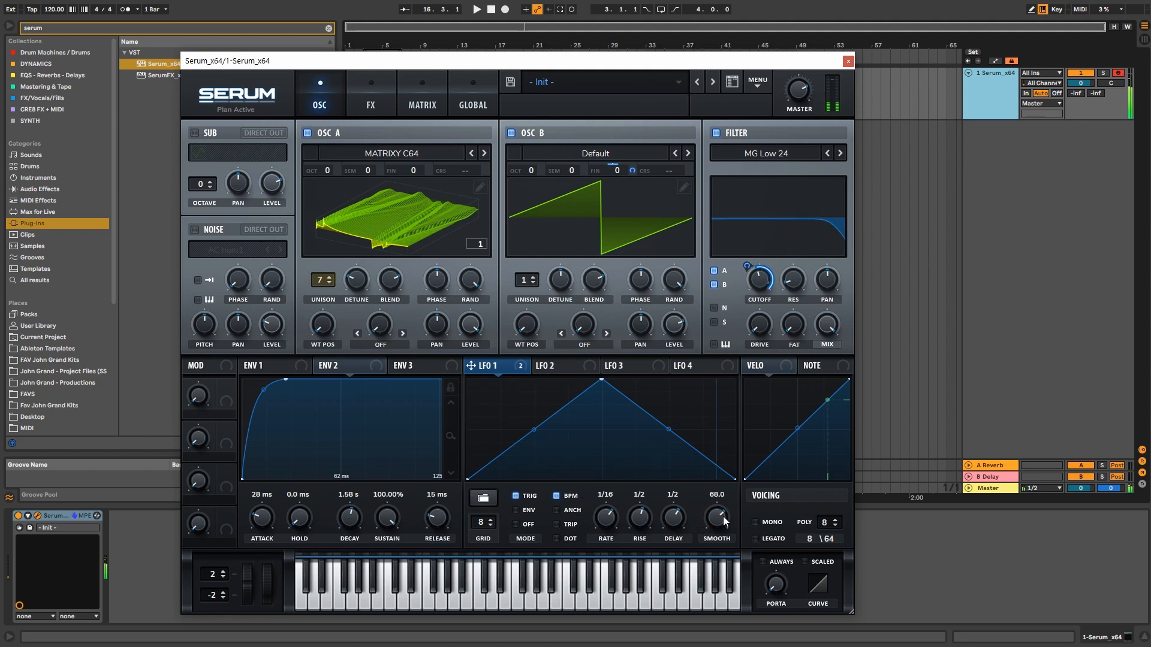
{"action": "key", "text": "a"}
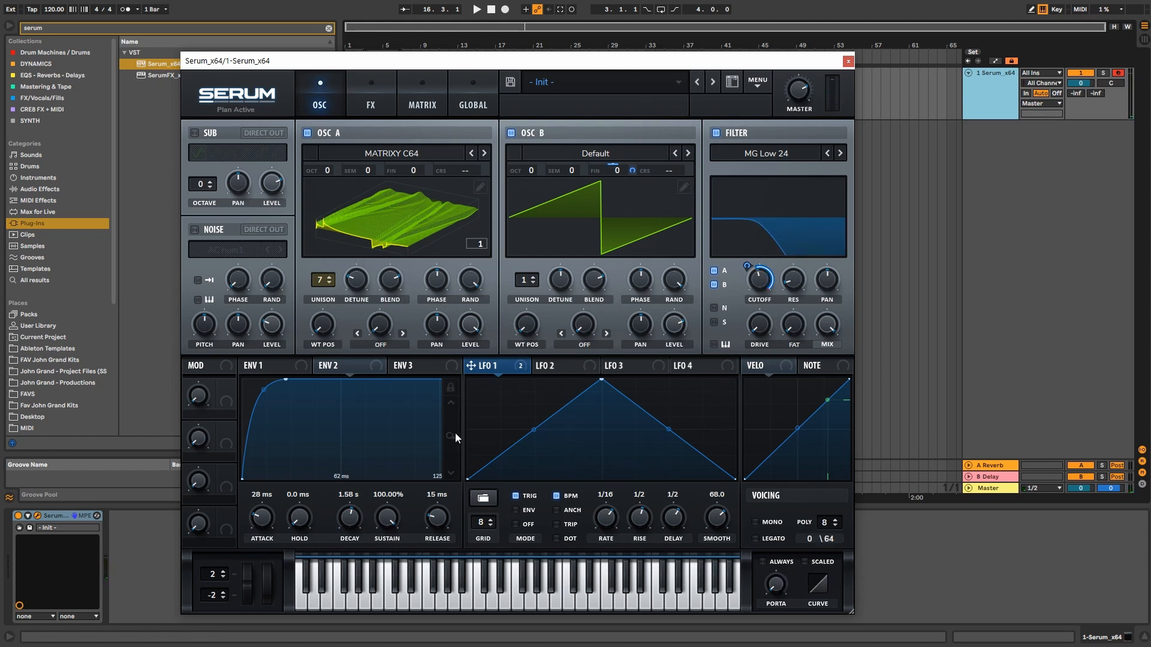
Step: Try a descending saw, then a flat line lowered to mid-height, as LFO 1's shape
{"action": "left_click", "coordinate": [483, 498]}
{"action": "mouse_move", "coordinate": [497, 501]}
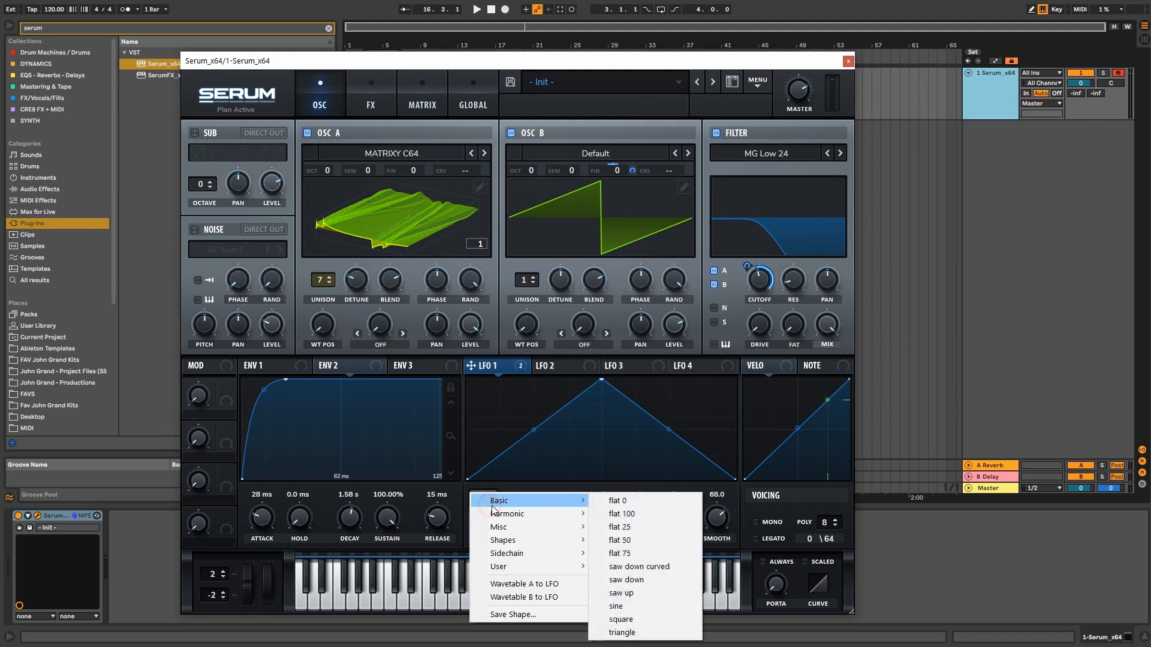
{"action": "left_click", "coordinate": [634, 579]}
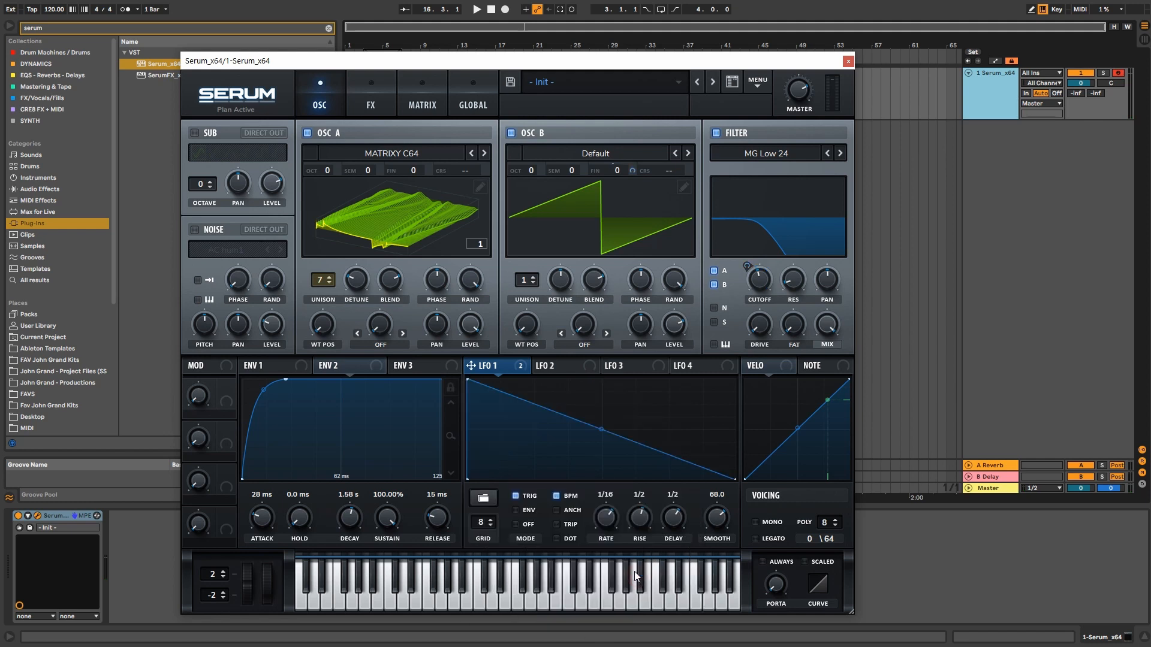
{"action": "left_click", "coordinate": [492, 504]}
{"action": "mouse_move", "coordinate": [516, 535]}
{"action": "mouse_move", "coordinate": [622, 542]}
{"action": "left_click", "coordinate": [703, 553]}
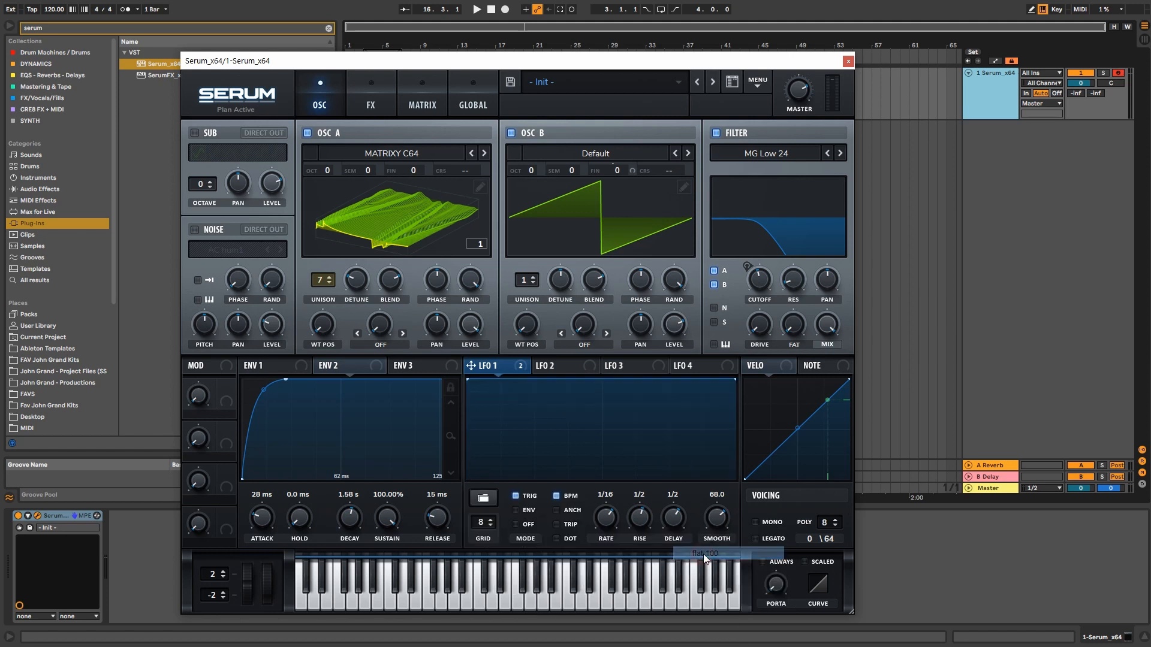
{"action": "left_click_drag", "start_coordinate": [734, 387], "coordinate": [565, 434]}
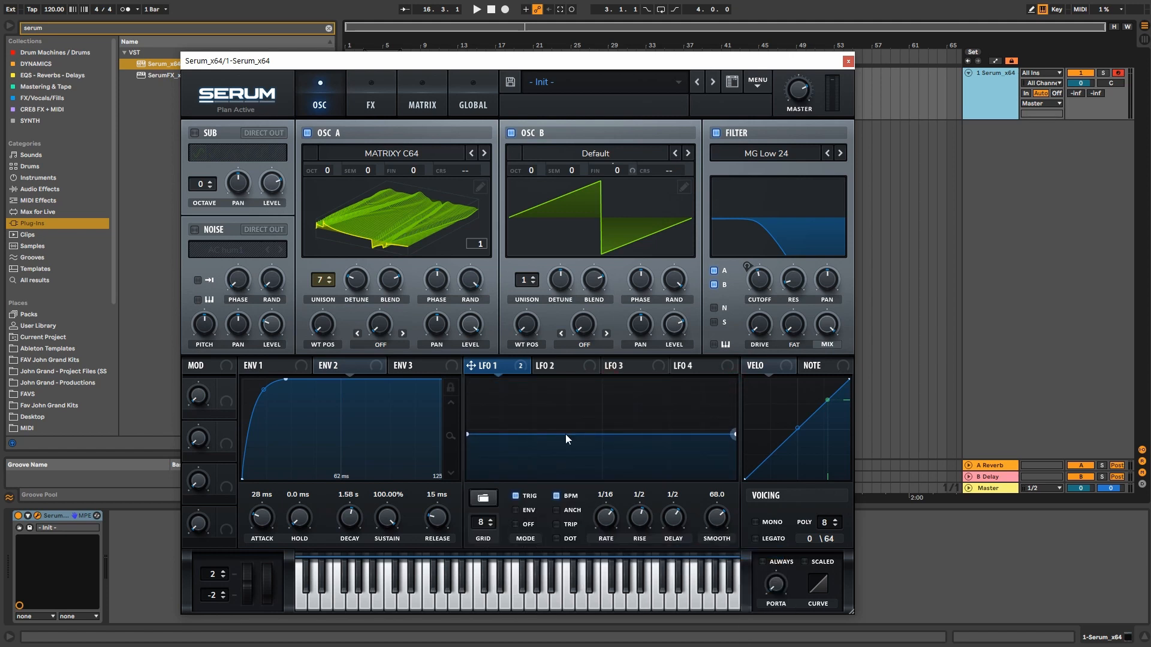
Step: Make LFO 1 an exponential decay curve from the Basic shapes and switch to mono voicing
{"action": "left_click", "coordinate": [487, 495]}
{"action": "mouse_move", "coordinate": [559, 542]}
{"action": "mouse_move", "coordinate": [624, 543]}
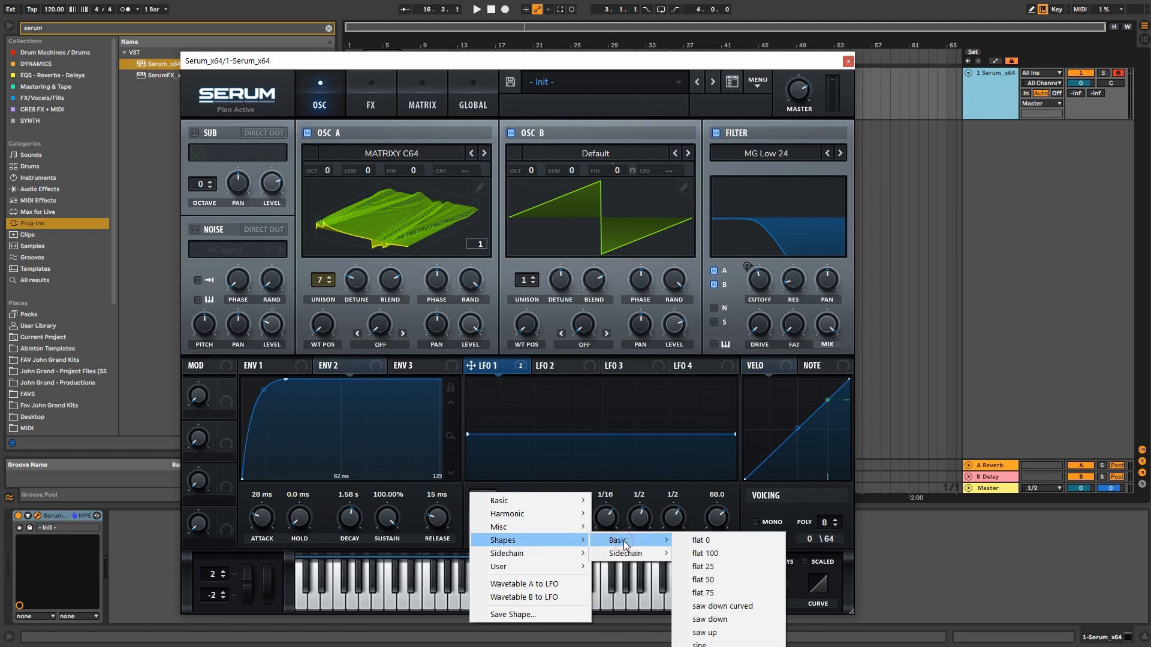
{"action": "left_click", "coordinate": [721, 610]}
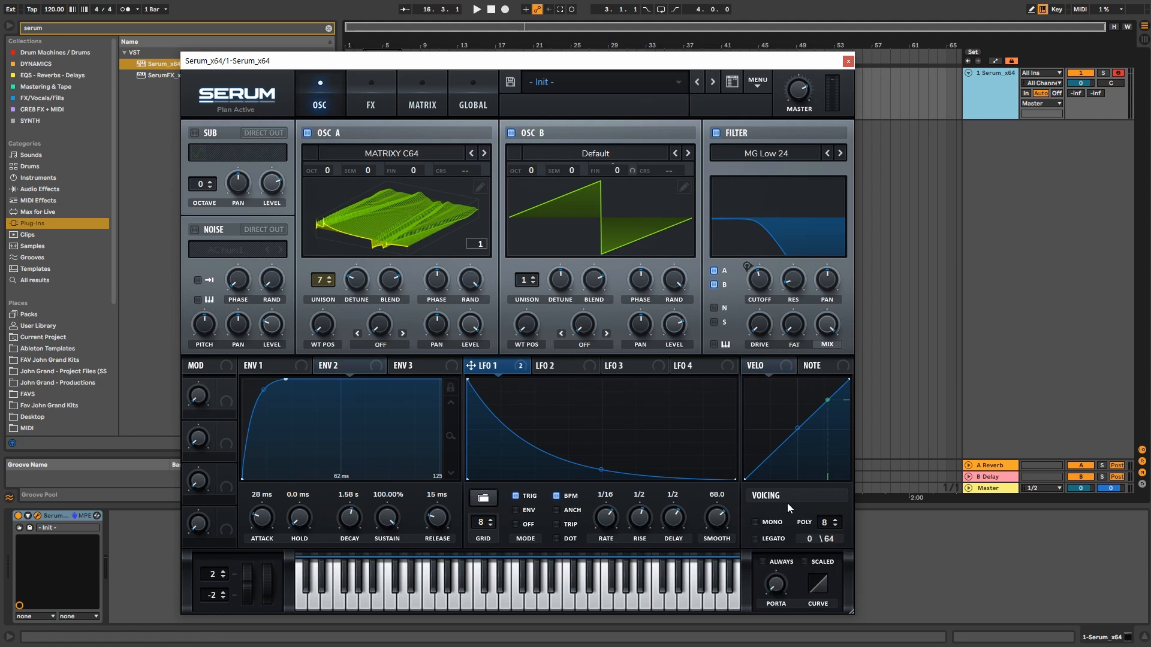
{"action": "left_click", "coordinate": [775, 522]}
Step: Return to poly voicing, raise polyphony to 32 and both oscillators' unison to 16 voices
{"action": "left_click", "coordinate": [776, 524]}
{"action": "left_click_drag", "start_coordinate": [534, 277], "coordinate": [531, 209]}
{"action": "left_click_drag", "start_coordinate": [828, 482], "coordinate": [833, 435]}
{"action": "left_click_drag", "start_coordinate": [326, 281], "coordinate": [305, 184]}
{"action": "left_click_drag", "start_coordinate": [327, 280], "coordinate": [321, 215]}
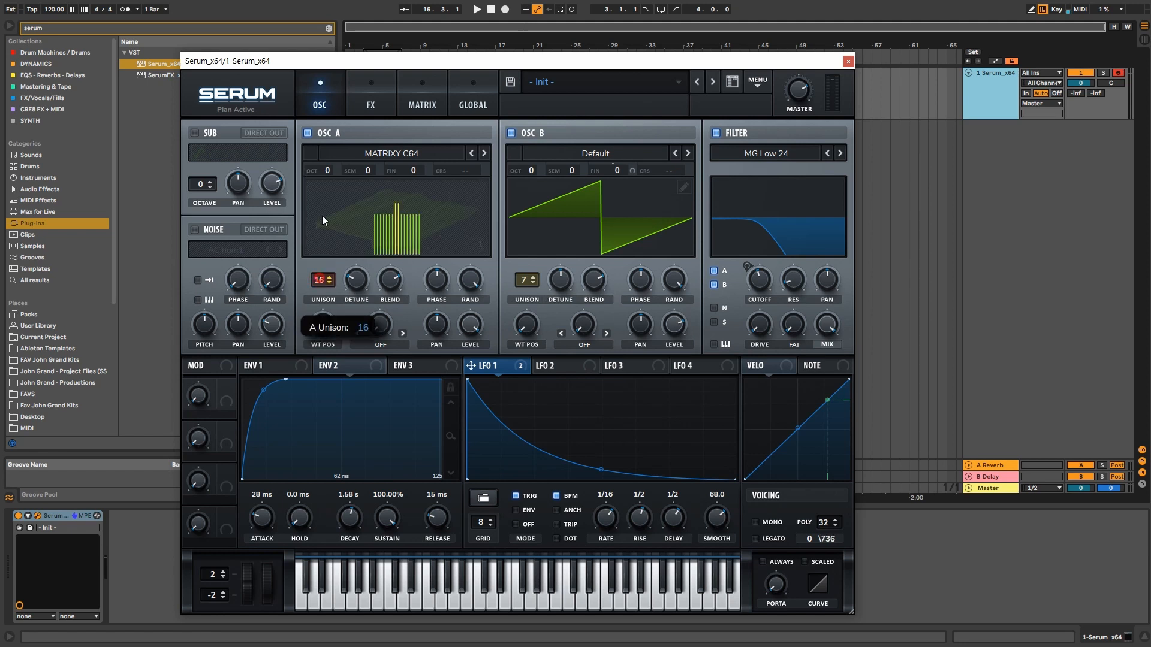
{"action": "left_click_drag", "start_coordinate": [531, 285], "coordinate": [530, 203]}
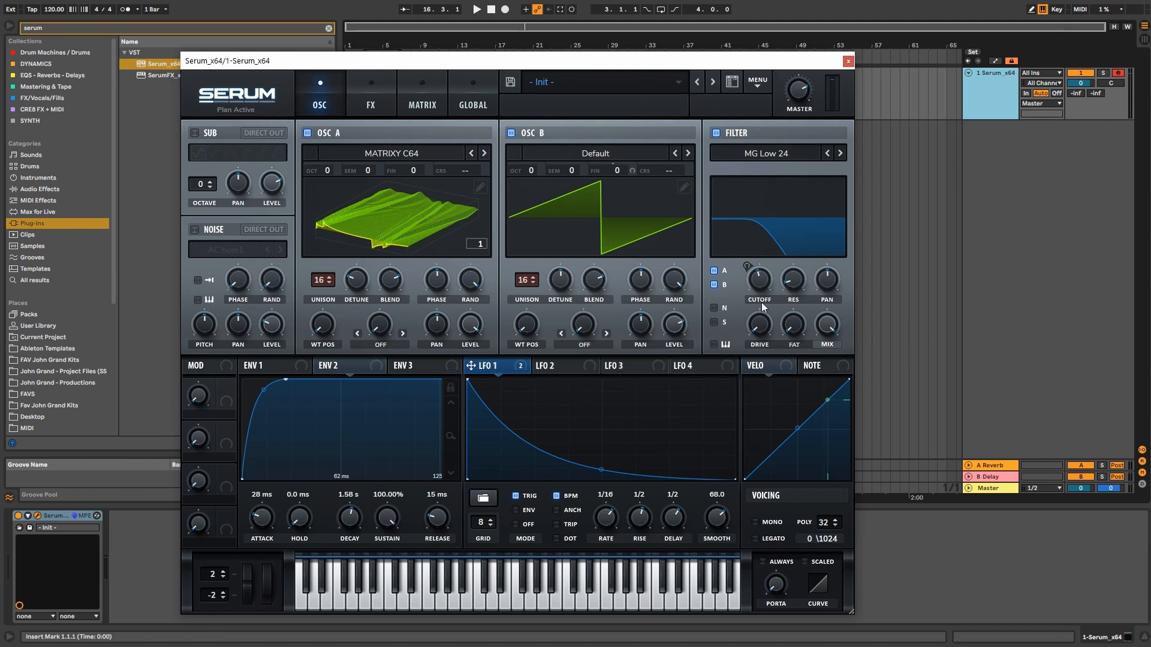
Step: Remove LFO 1's modulation from the filter cutoff and play a test chord
{"action": "right_click", "coordinate": [760, 282]}
{"action": "left_click", "coordinate": [779, 310]}
{"action": "left_click", "coordinate": [987, 92]}
{"action": "key", "text": "a"}
{"action": "key", "text": "d"}
{"action": "key", "text": "f"}
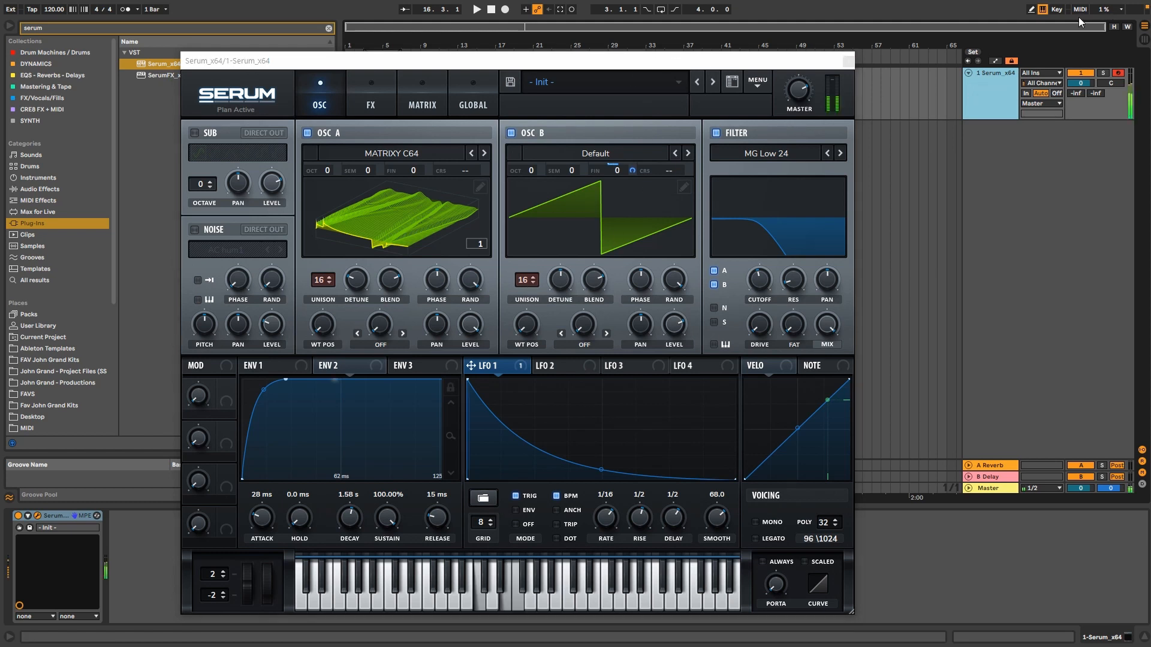
{"action": "key", "text": "h"}
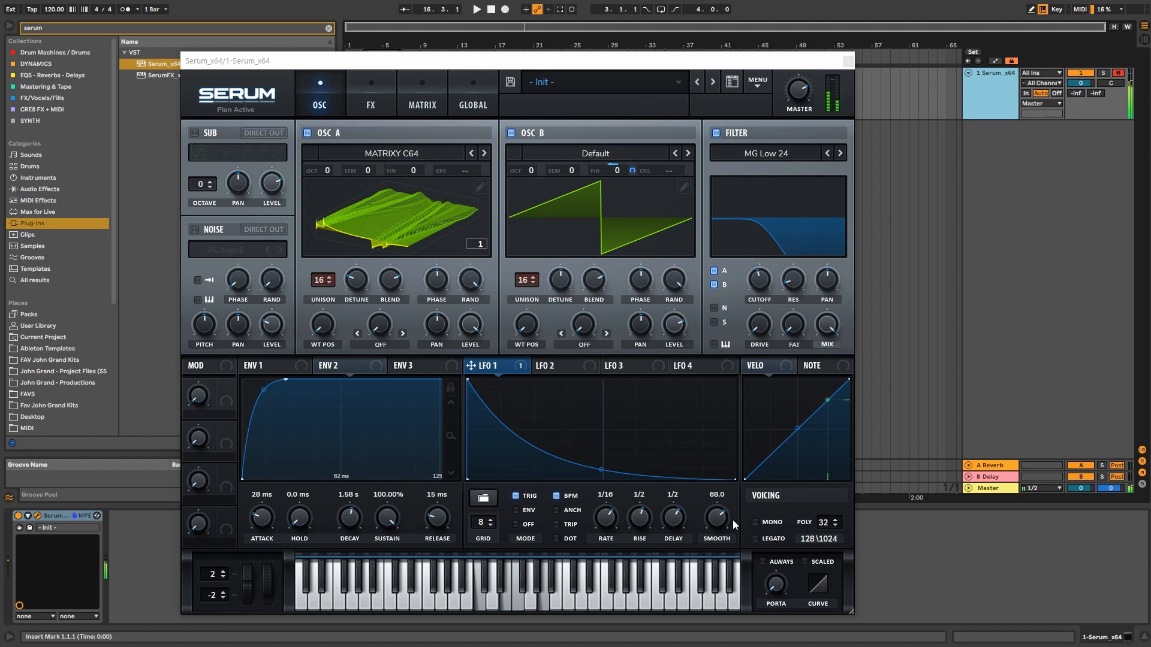
Step: Cut polyphony to 16 and both oscillators' unison to 6 voices, close Serum, and select bars 1–5
{"action": "left_click_drag", "start_coordinate": [832, 526], "coordinate": [832, 495]}
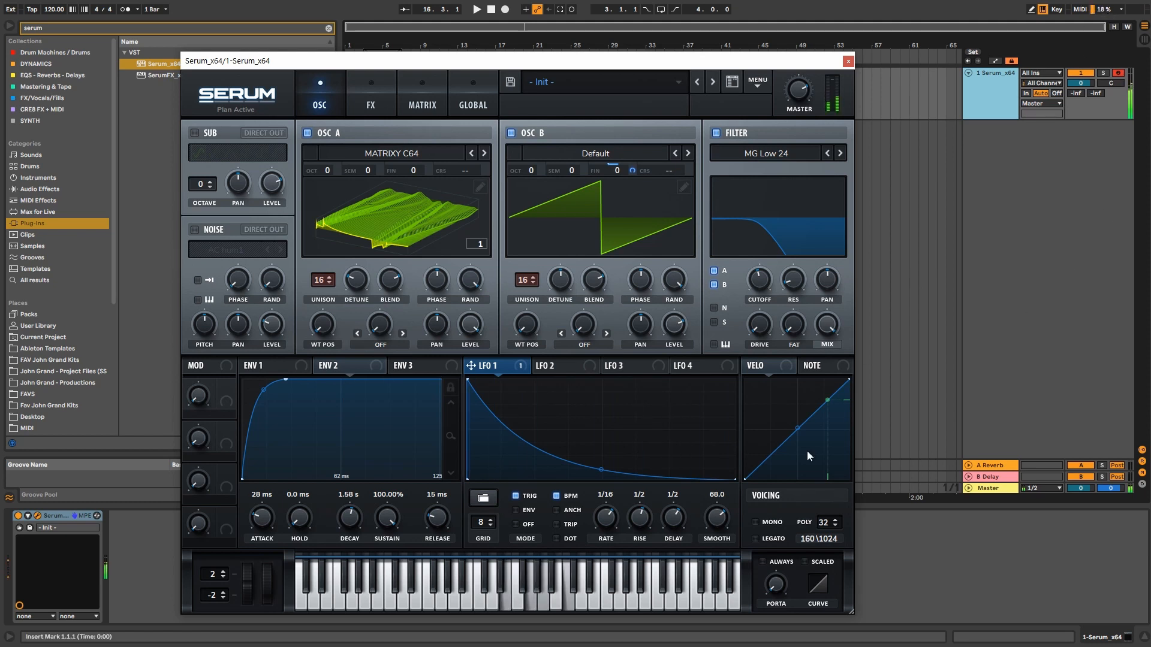
{"action": "left_click_drag", "start_coordinate": [822, 526], "coordinate": [817, 581]}
{"action": "left_click_drag", "start_coordinate": [322, 280], "coordinate": [338, 417]}
{"action": "left_click_drag", "start_coordinate": [524, 286], "coordinate": [524, 408]}
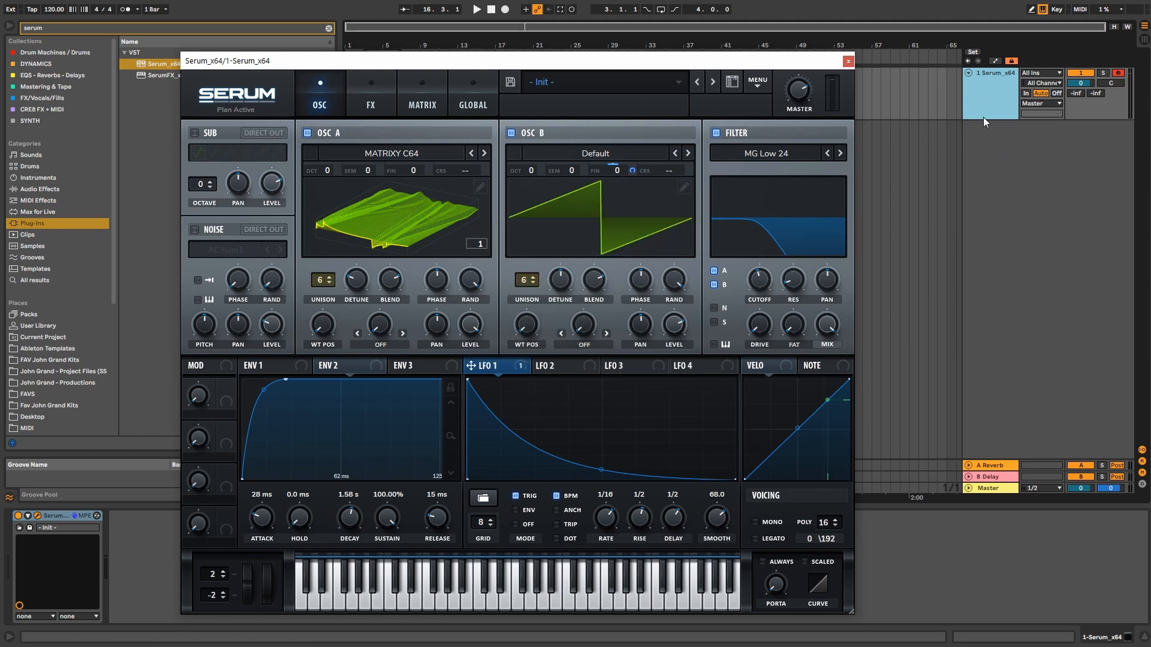
{"action": "left_click", "coordinate": [848, 61]}
{"action": "left_click_drag", "start_coordinate": [382, 53], "coordinate": [355, 64]}
Step: Create a MIDI clip over bars 1–5 holding a C3–E3–G#3 chord stretched to the clip end
{"action": "key", "text": "ctrl+shift+m"}
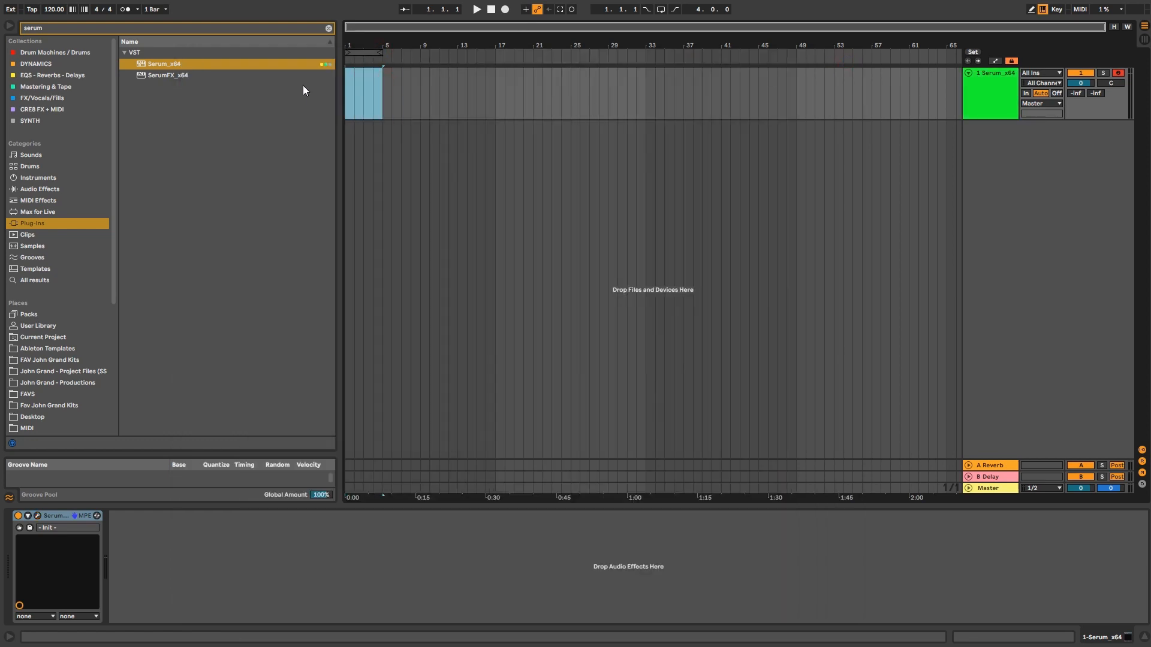
{"action": "double_click", "coordinate": [279, 535]}
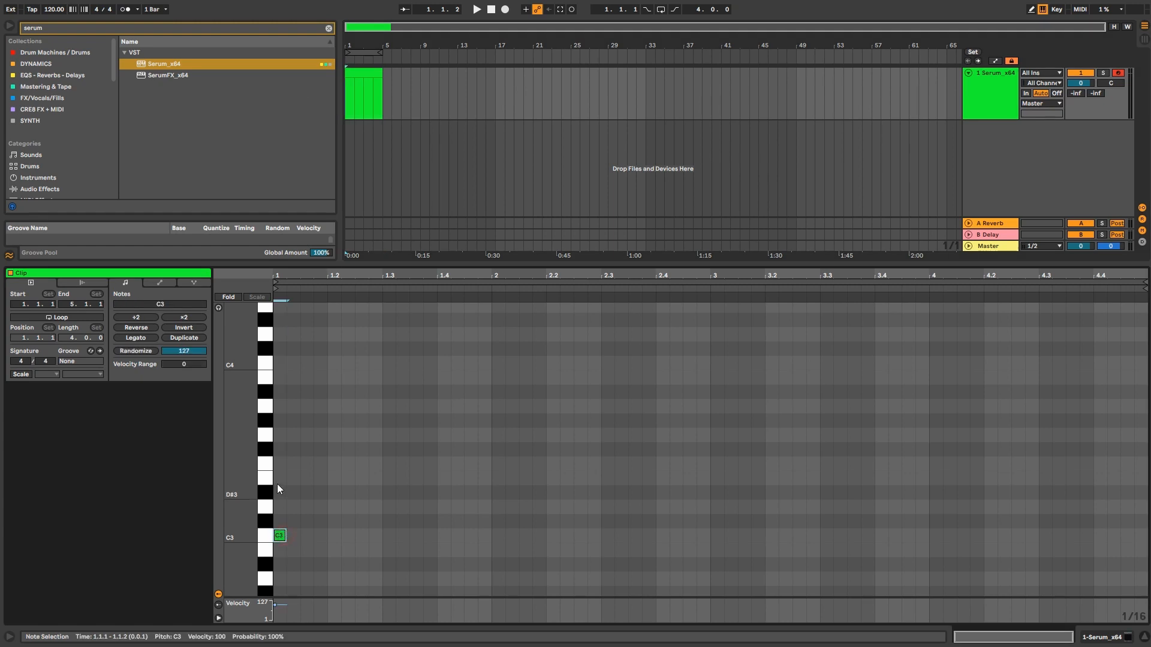
{"action": "double_click", "coordinate": [279, 478]}
{"action": "double_click", "coordinate": [278, 422]}
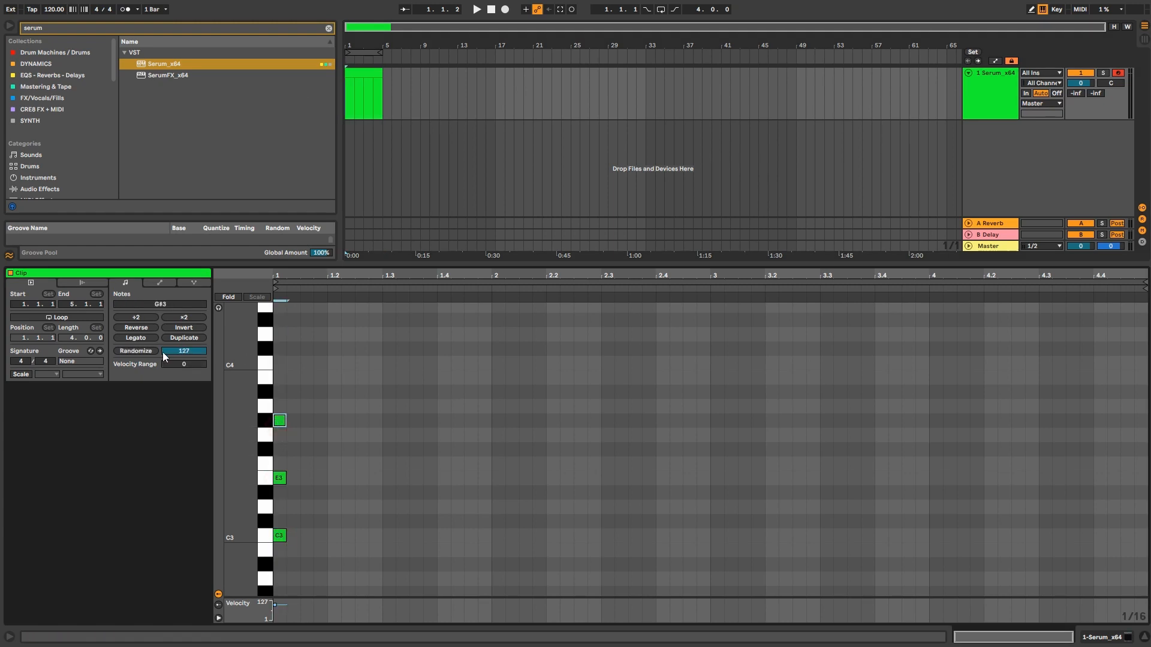
{"action": "left_click", "coordinate": [135, 339]}
{"action": "key", "text": "ctrl+a"}
{"action": "left_click", "coordinate": [136, 337]}
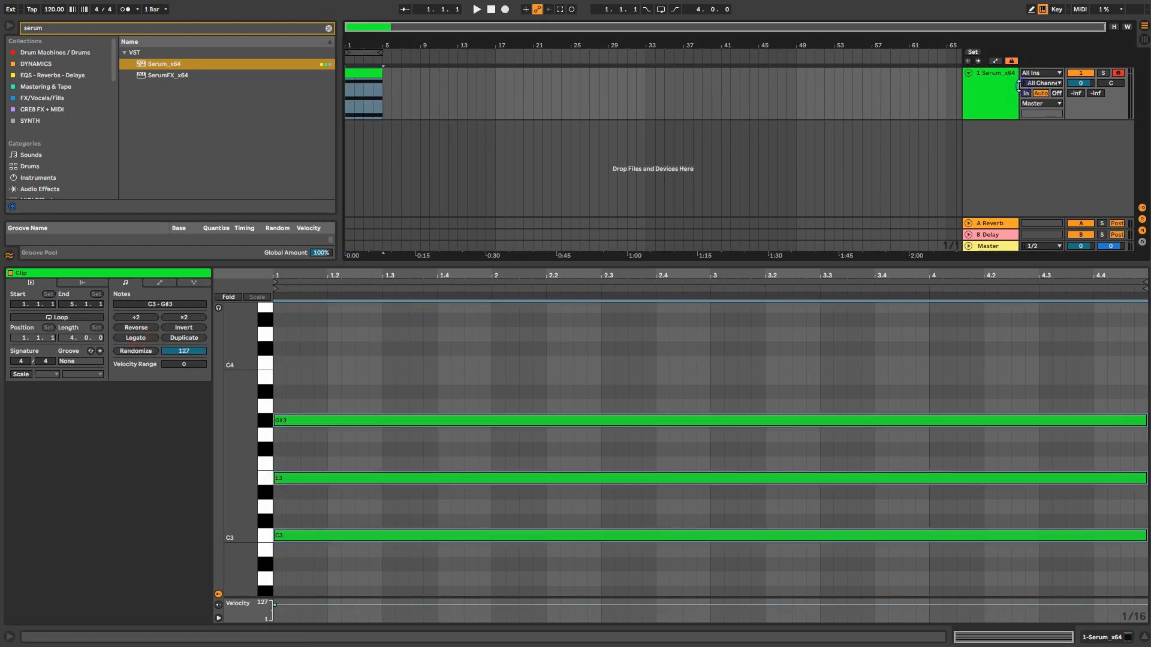
Step: Freeze the Serum track, drop its frozen audio onto a new audio track, and play it back
{"action": "right_click", "coordinate": [1019, 85]}
{"action": "left_click", "coordinate": [1029, 142]}
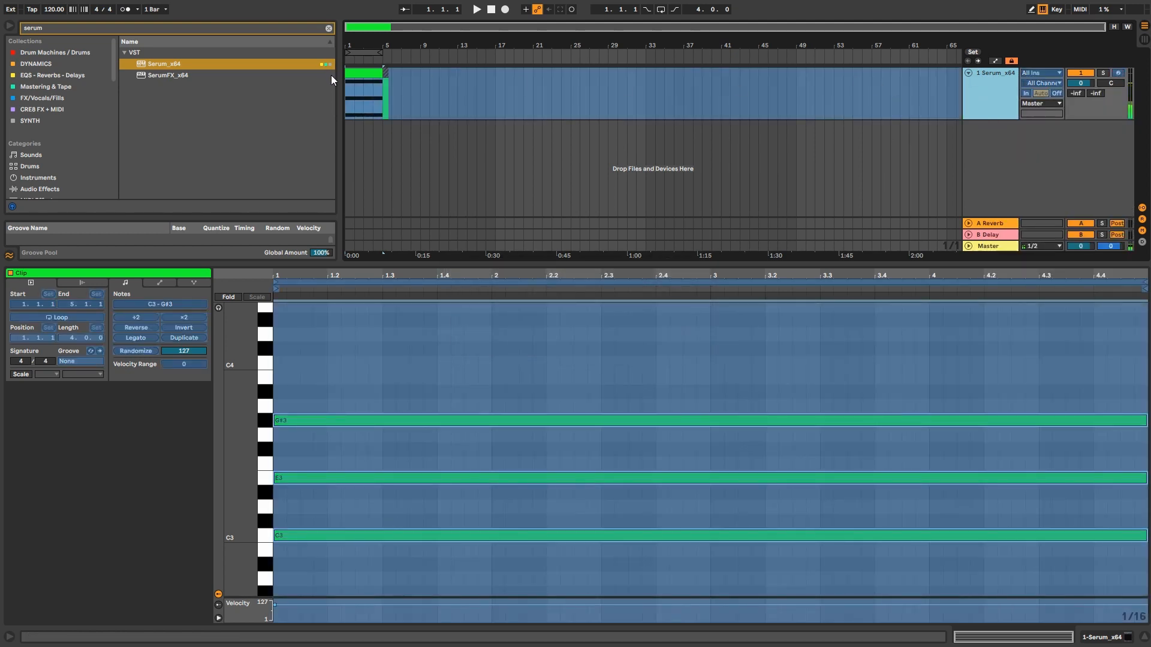
{"action": "left_click_drag", "start_coordinate": [353, 73], "coordinate": [379, 145]}
{"action": "left_click", "coordinate": [416, 128]}
{"action": "key", "text": "ctrl+z"}
{"action": "right_click", "coordinate": [1013, 166]}
{"action": "left_click", "coordinate": [1024, 171]}
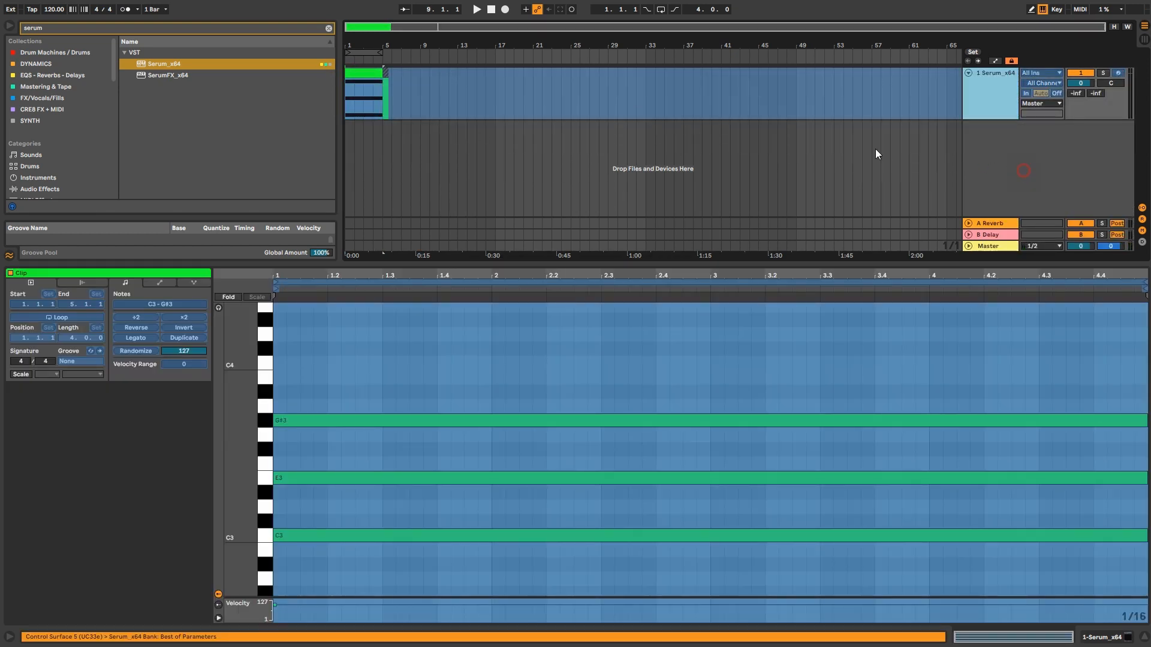
{"action": "left_click_drag", "start_coordinate": [431, 80], "coordinate": [361, 129]}
{"action": "key", "text": "space"}
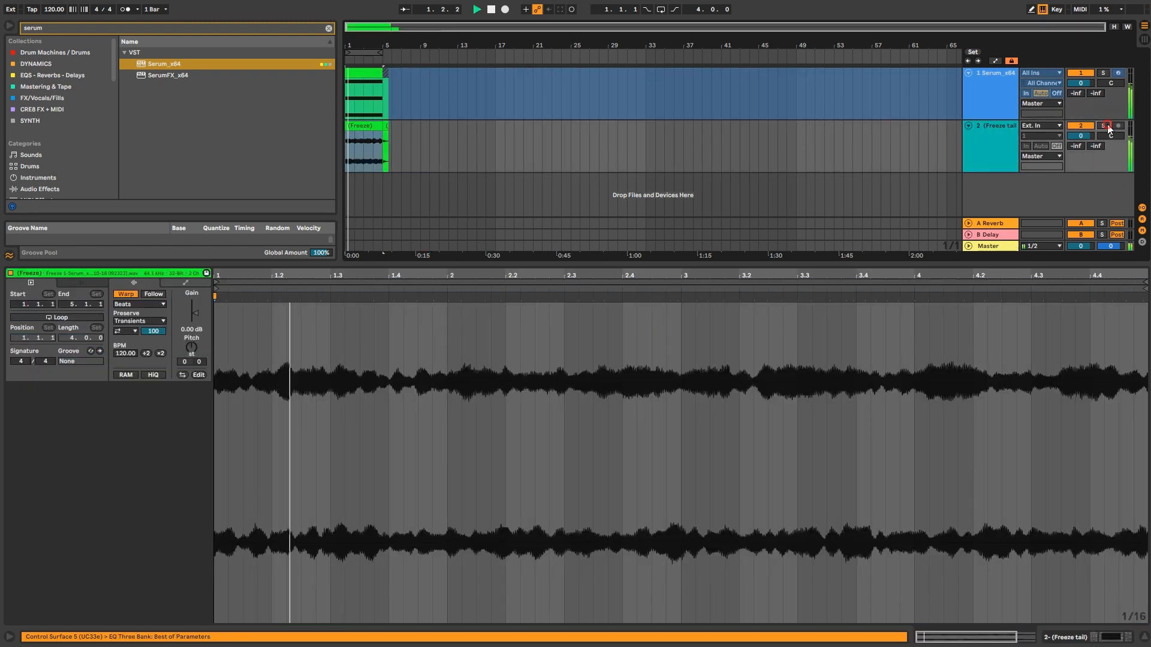
{"action": "key", "text": "space"}
Step: Unfreeze the Serum track and reopen the Serum editor
{"action": "left_click", "coordinate": [991, 103]}
{"action": "right_click", "coordinate": [992, 104]}
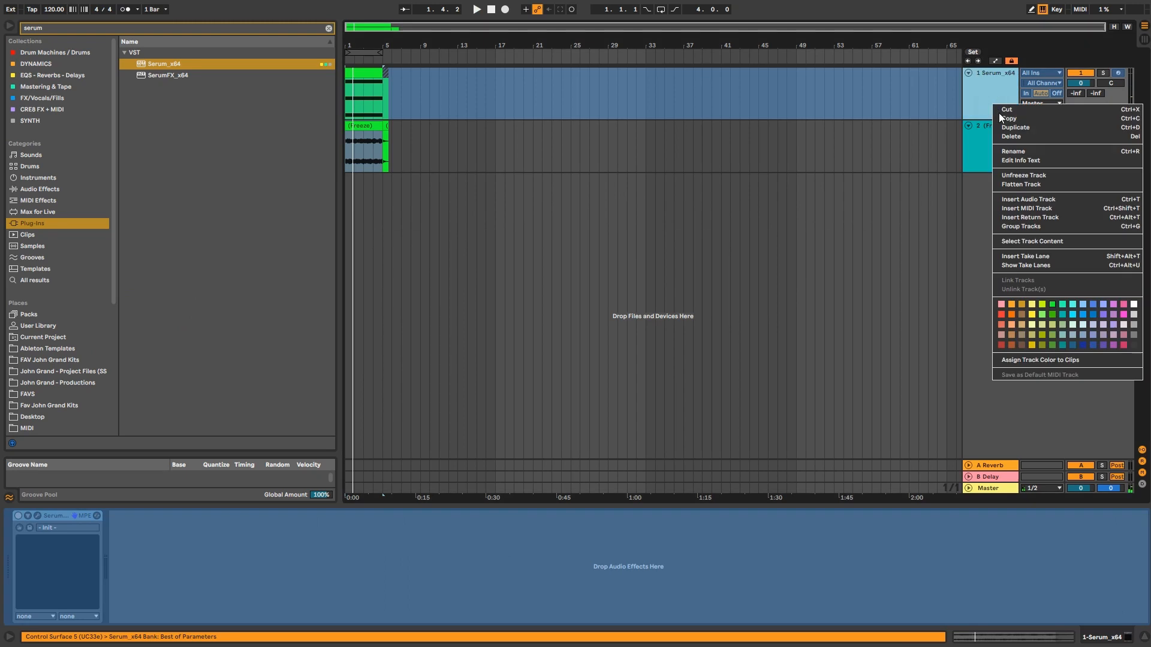
{"action": "left_click", "coordinate": [1025, 175]}
{"action": "left_click", "coordinate": [38, 516]}
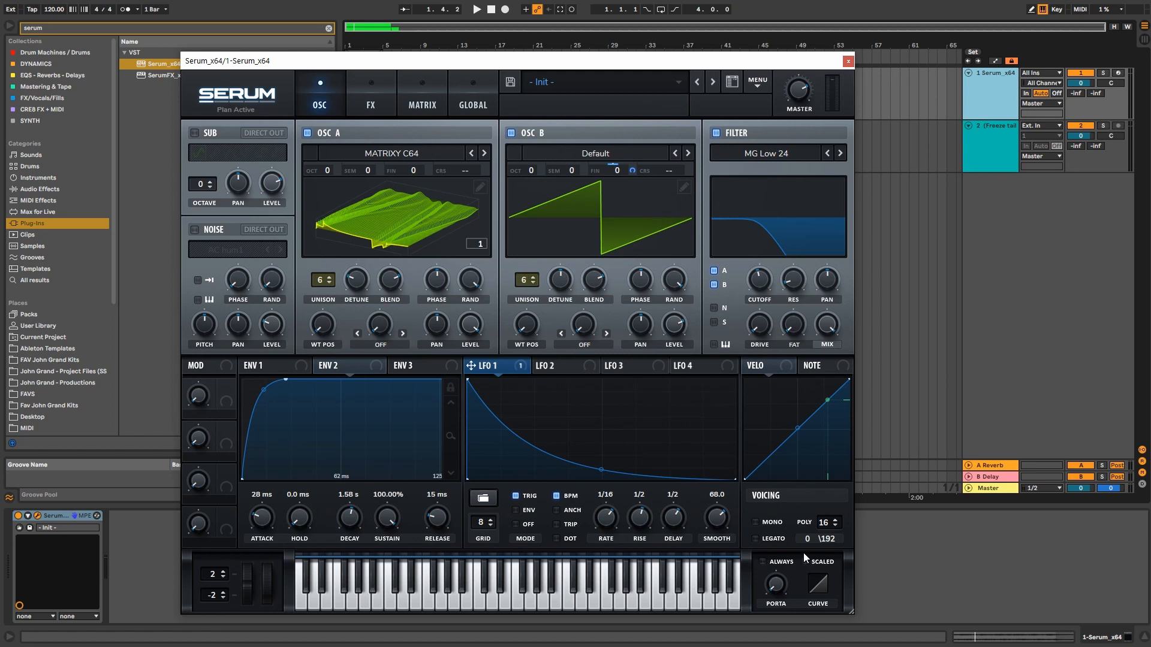
Step: Switch Serum to mono voicing with legato and arm the Serum track
{"action": "left_click", "coordinate": [764, 522]}
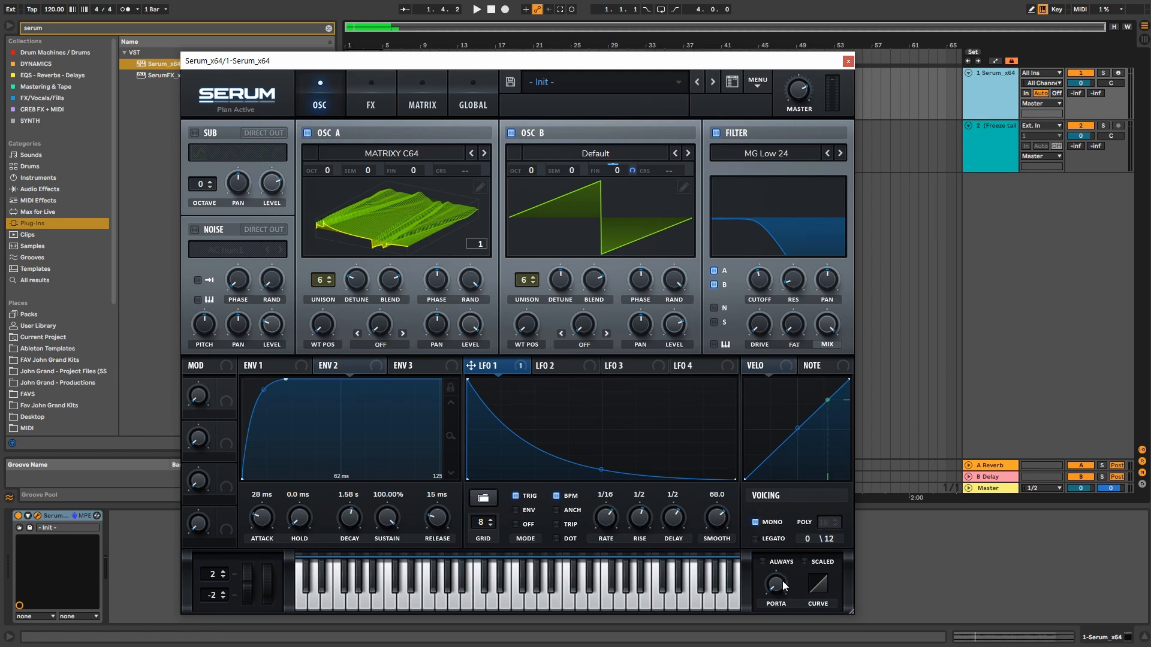
{"action": "left_click", "coordinate": [772, 540]}
{"action": "left_click", "coordinate": [998, 84]}
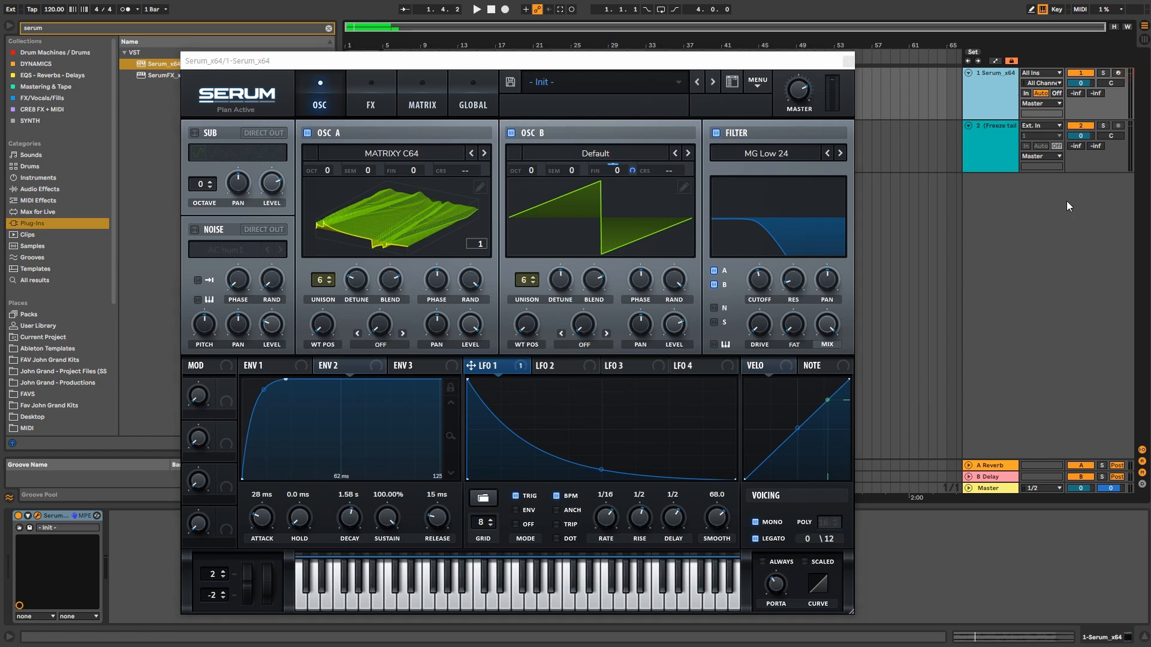
{"action": "left_click", "coordinate": [1119, 72]}
{"action": "left_click", "coordinate": [729, 92]}
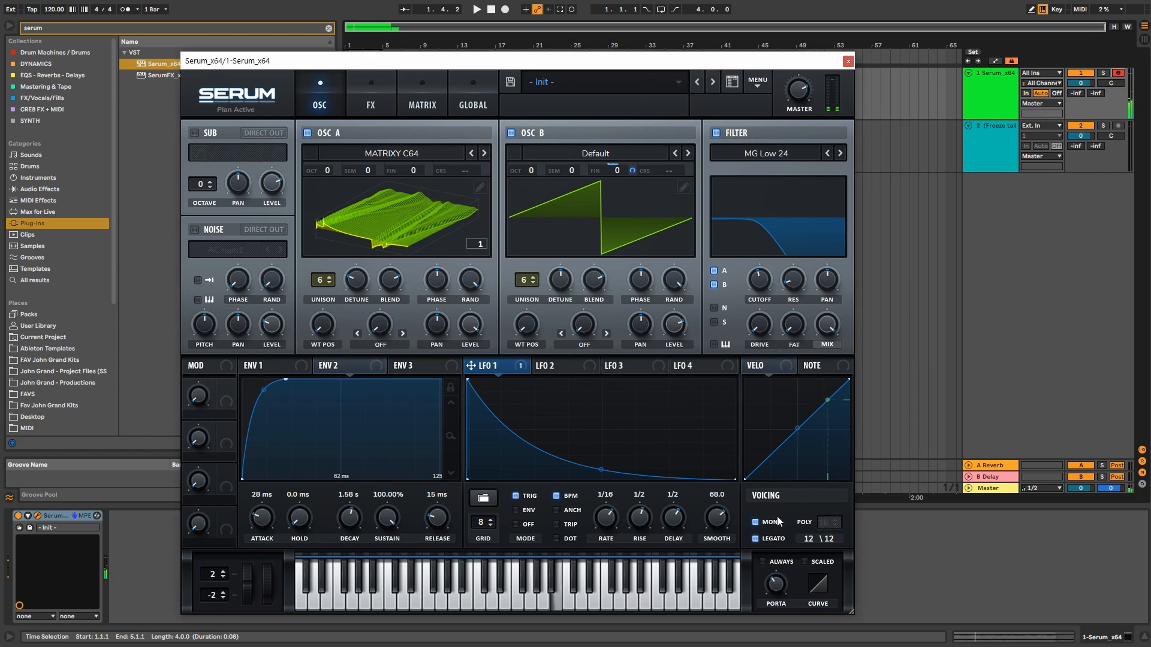
Step: Open the filter cutoff to about 13 kHz and enable portamento Always and Scaled
{"action": "left_click_drag", "start_coordinate": [761, 281], "coordinate": [763, 220]}
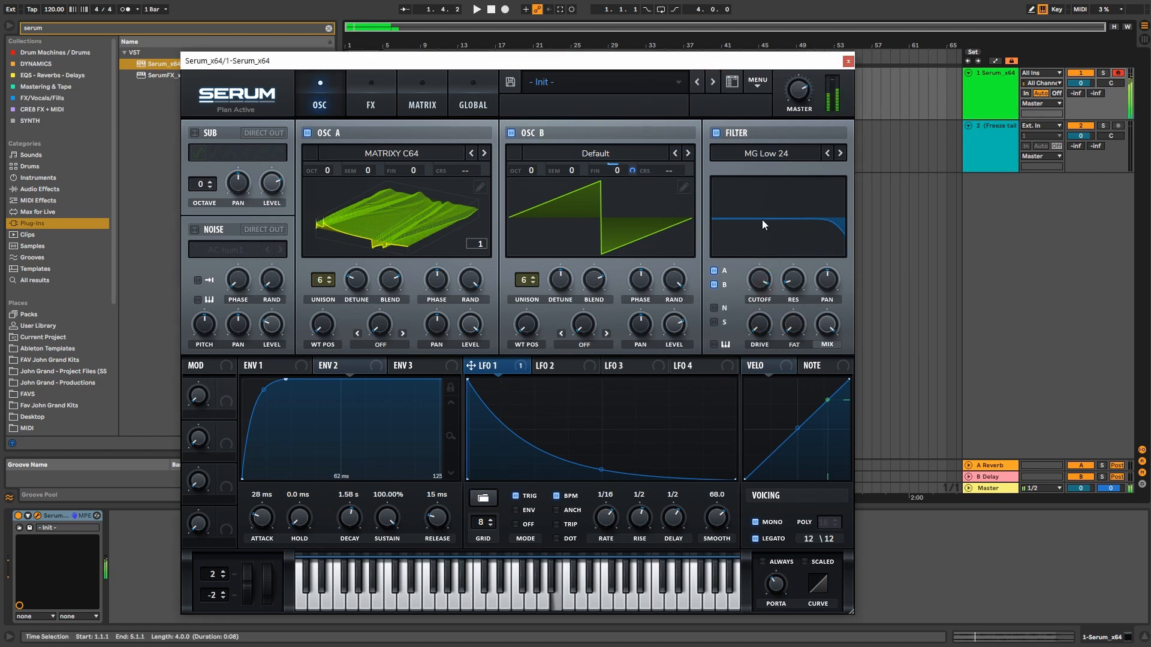
{"action": "left_click", "coordinate": [818, 558]}
{"action": "left_click", "coordinate": [770, 561]}
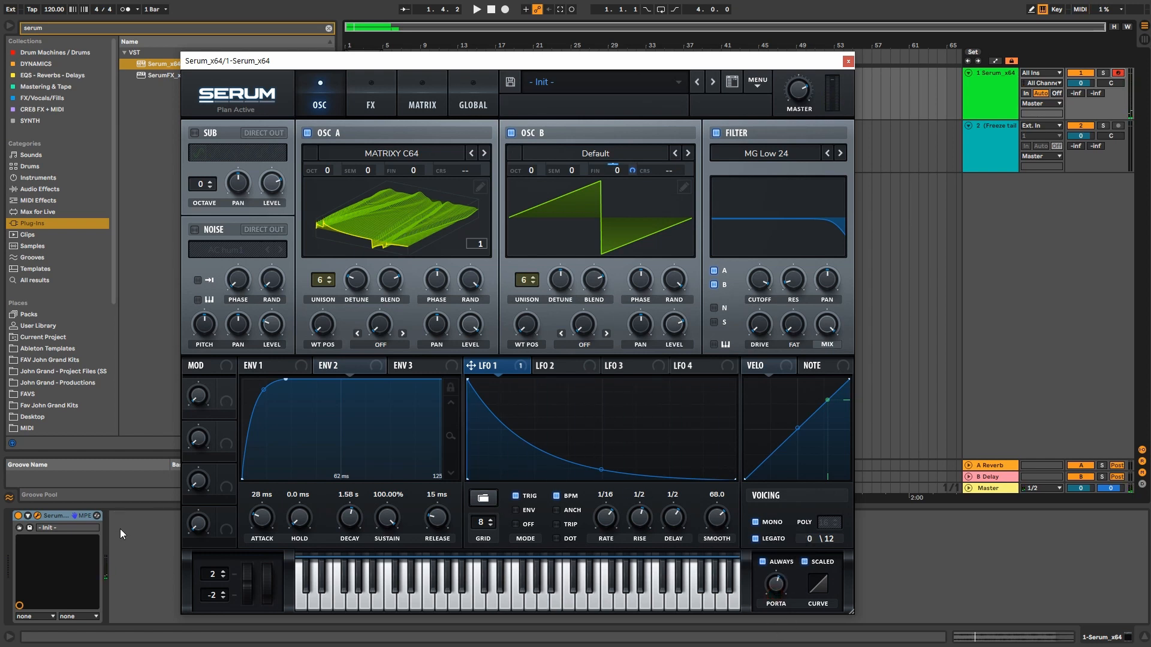
Step: Widen the pitch-bend ranges and test bends of up to 24 semitones on a held note
{"action": "left_click_drag", "start_coordinate": [212, 577], "coordinate": [217, 549]}
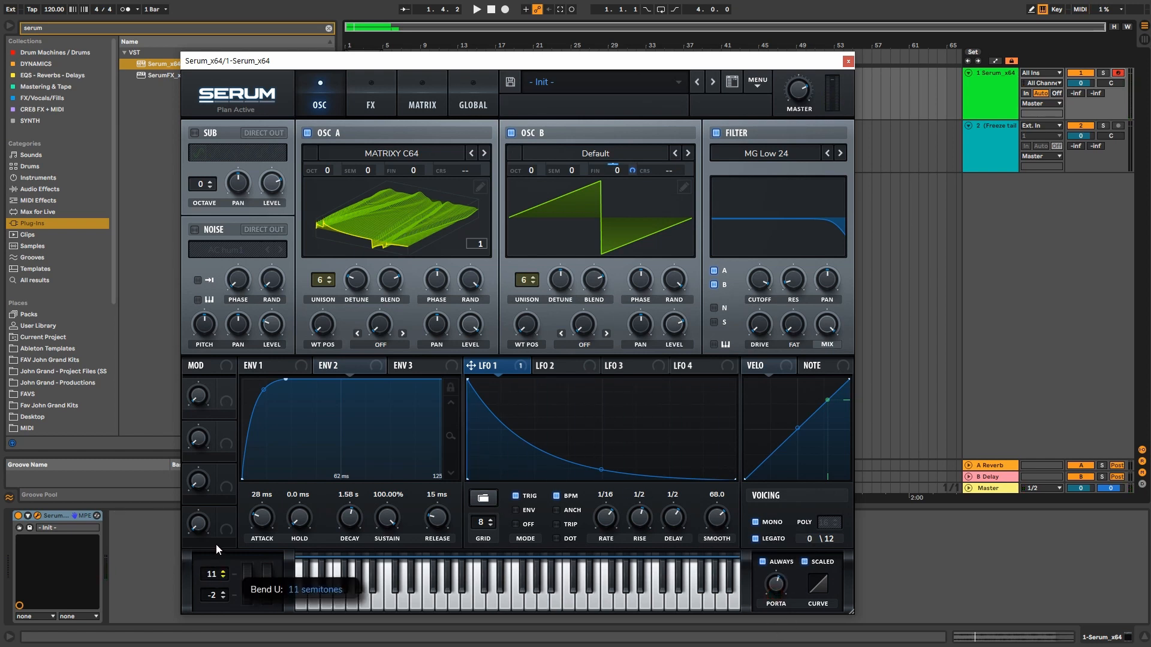
{"action": "left_click_drag", "start_coordinate": [213, 595], "coordinate": [211, 640]}
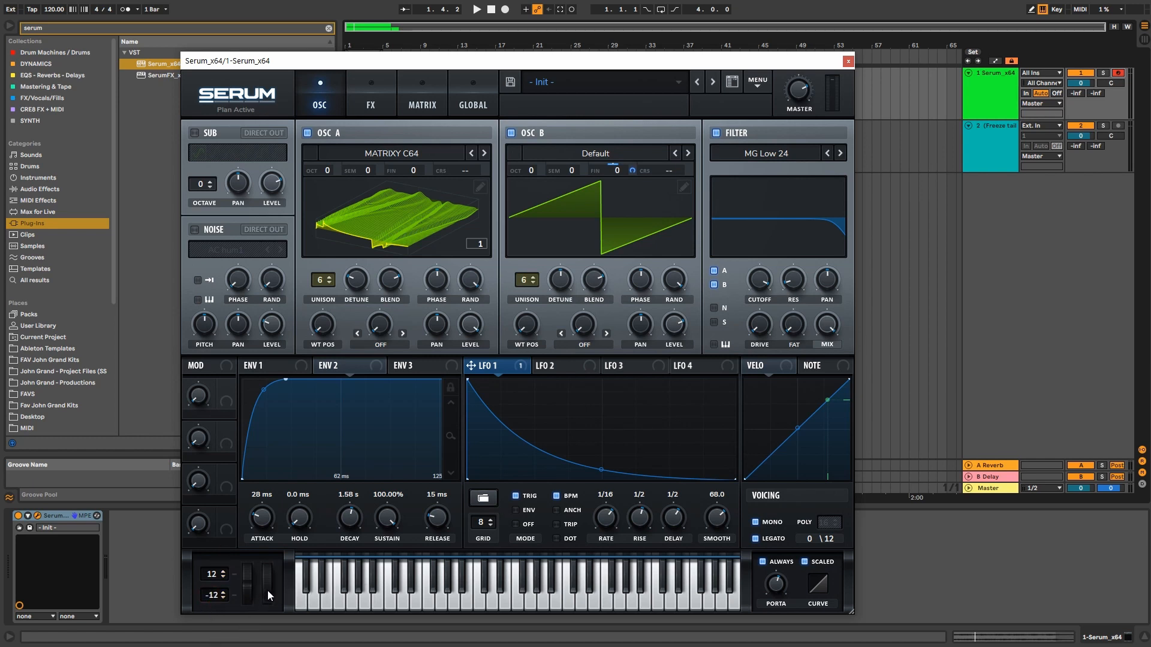
{"action": "left_click", "coordinate": [247, 594]}
{"action": "left_click_drag", "start_coordinate": [247, 595], "coordinate": [259, 433]}
{"action": "left_click_drag", "start_coordinate": [214, 576], "coordinate": [215, 642]}
{"action": "key", "text": "a"}
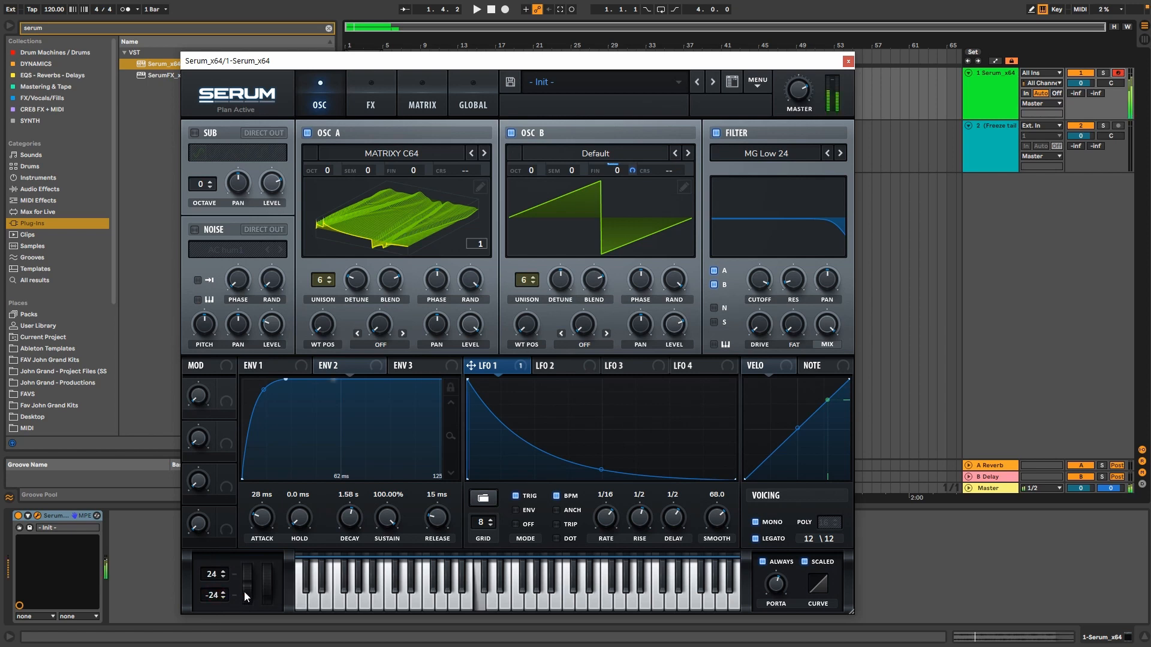
{"action": "left_click_drag", "start_coordinate": [244, 590], "coordinate": [269, 434]}
Step: Settle the bend range at 5 up and 24 down, try the mod wheel, and close cutoff fully
{"action": "left_click_drag", "start_coordinate": [213, 575], "coordinate": [209, 643]}
{"action": "left_click_drag", "start_coordinate": [246, 585], "coordinate": [250, 462]}
{"action": "mouse_move", "coordinate": [269, 591]}
{"action": "left_mouse_down"}
{"action": "mouse_move", "coordinate": [274, 560]}
{"action": "mouse_move", "coordinate": [274, 590]}
{"action": "left_mouse_up"}
{"action": "left_click_drag", "start_coordinate": [760, 282], "coordinate": [757, 389]}
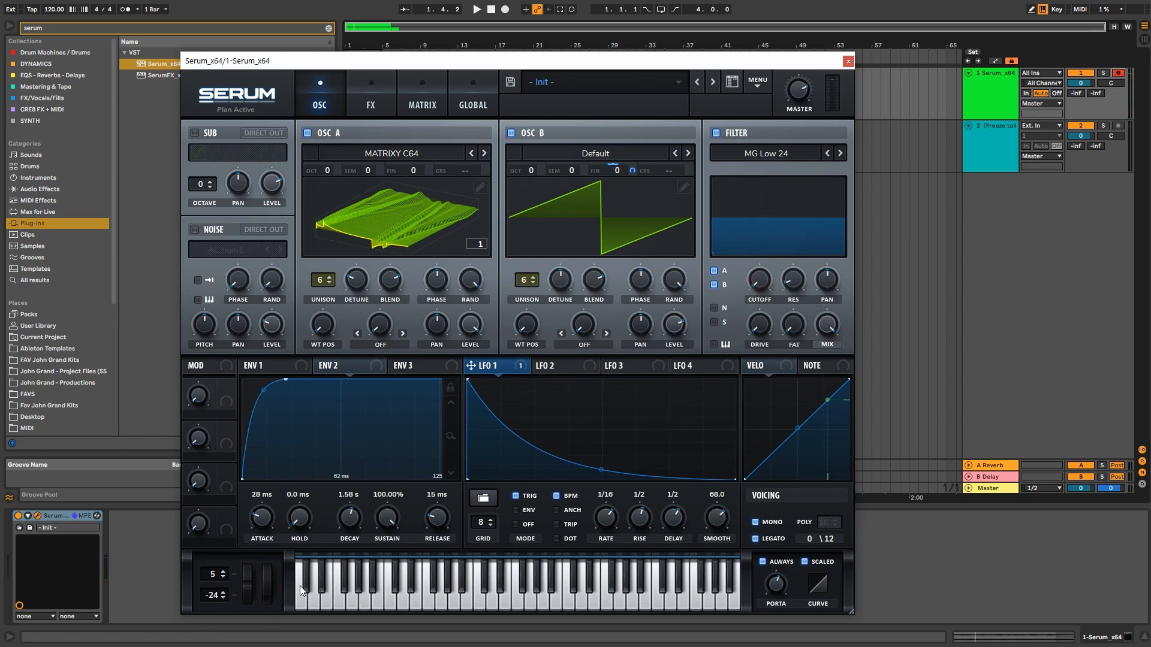
{"action": "mouse_move", "coordinate": [267, 590]}
{"action": "left_mouse_down"}
{"action": "mouse_move", "coordinate": [267, 523]}
{"action": "mouse_move", "coordinate": [267, 587]}
{"action": "left_mouse_up"}
Step: Set the third modulation matrix row's source to Mod Wheel
{"action": "left_click", "coordinate": [377, 97]}
{"action": "left_click", "coordinate": [460, 97]}
{"action": "left_click", "coordinate": [381, 89]}
{"action": "left_click", "coordinate": [449, 98]}
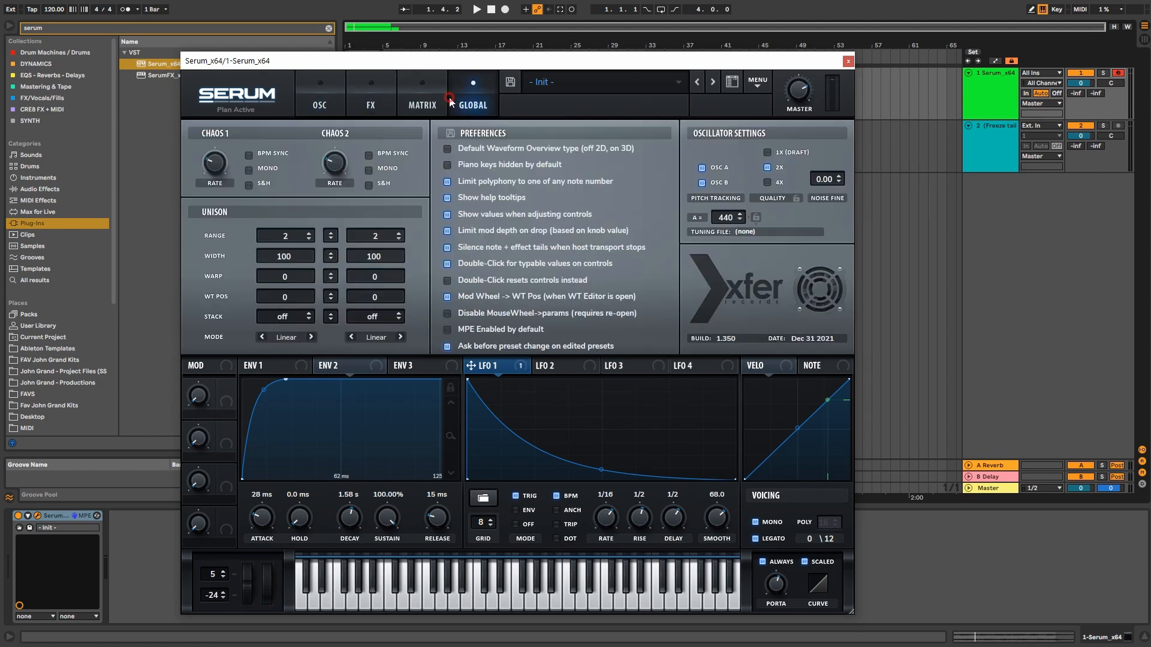
{"action": "left_click", "coordinate": [433, 100]}
{"action": "left_click", "coordinate": [219, 204]}
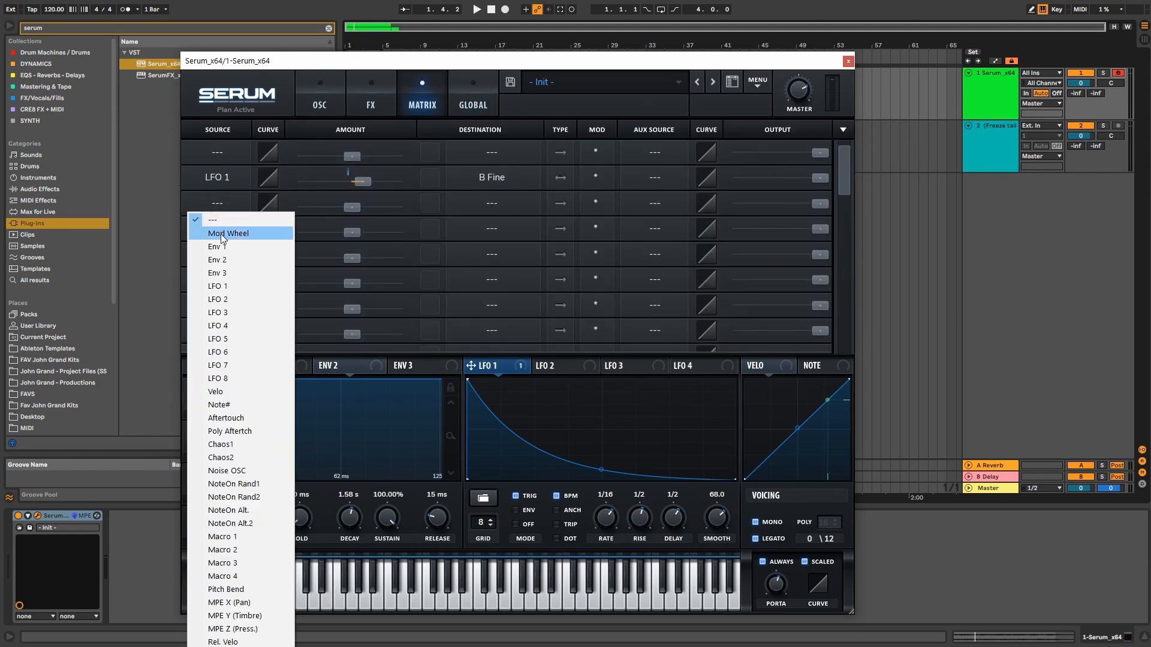
{"action": "left_click", "coordinate": [221, 234]}
Step: Give the mod wheel a positive amount to Filter Cutoff and raise the wheel to test it
{"action": "left_click_drag", "start_coordinate": [352, 207], "coordinate": [420, 208]}
{"action": "left_click", "coordinate": [482, 206]}
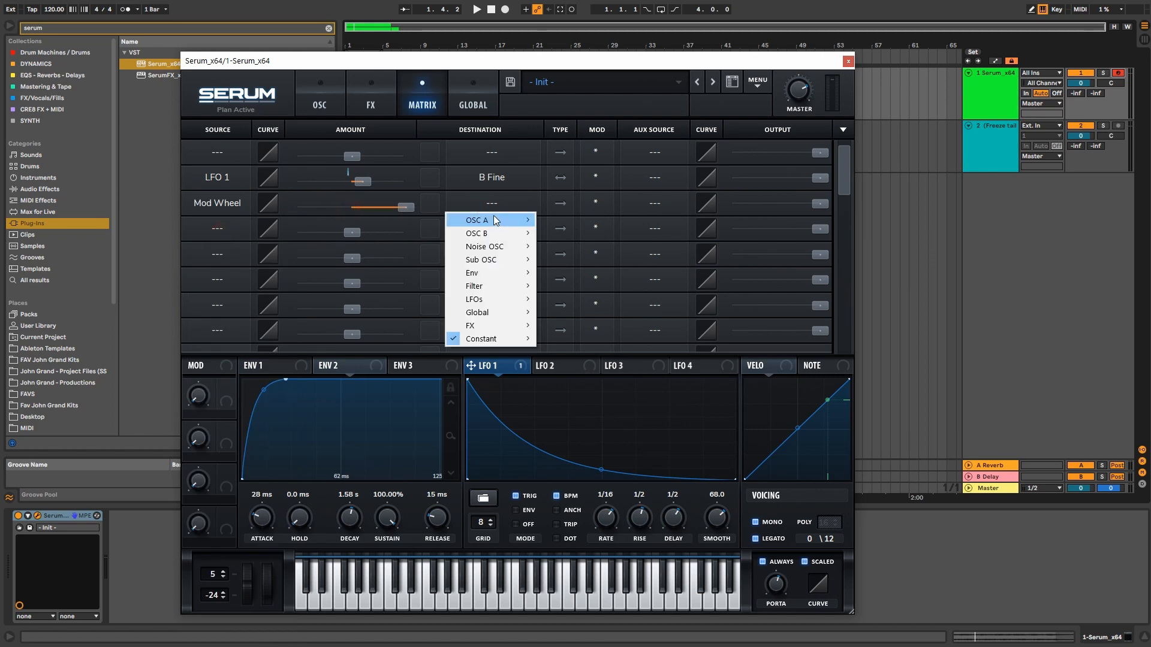
{"action": "mouse_move", "coordinate": [499, 286]}
{"action": "left_click", "coordinate": [552, 286]}
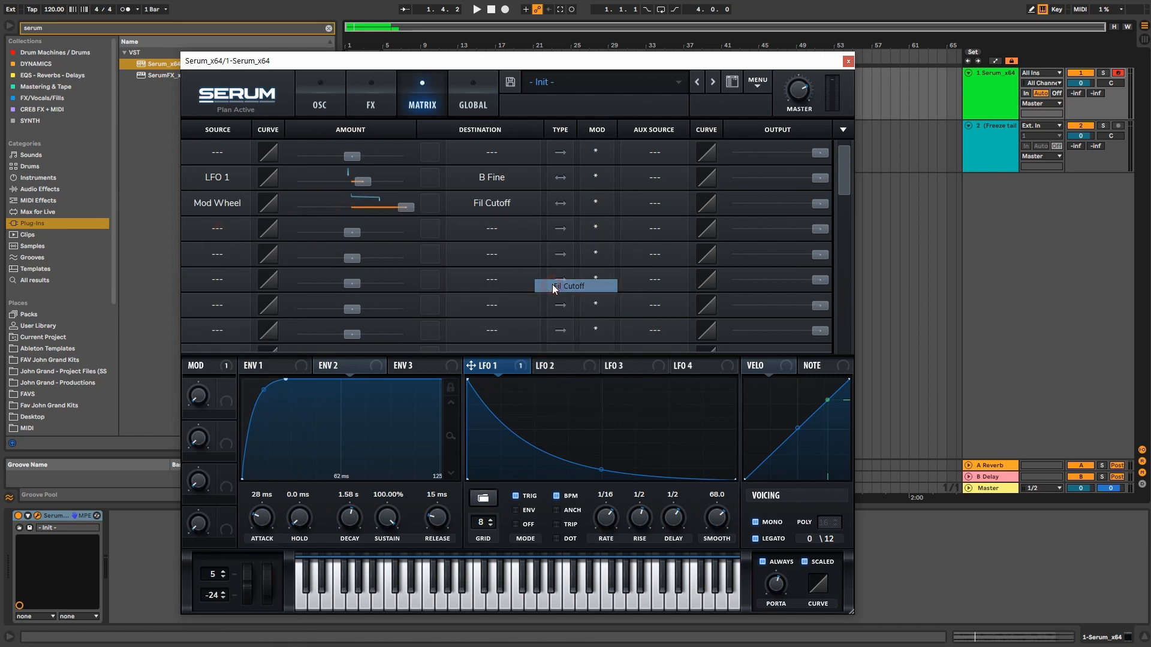
{"action": "left_click_drag", "start_coordinate": [266, 605], "coordinate": [280, 429]}
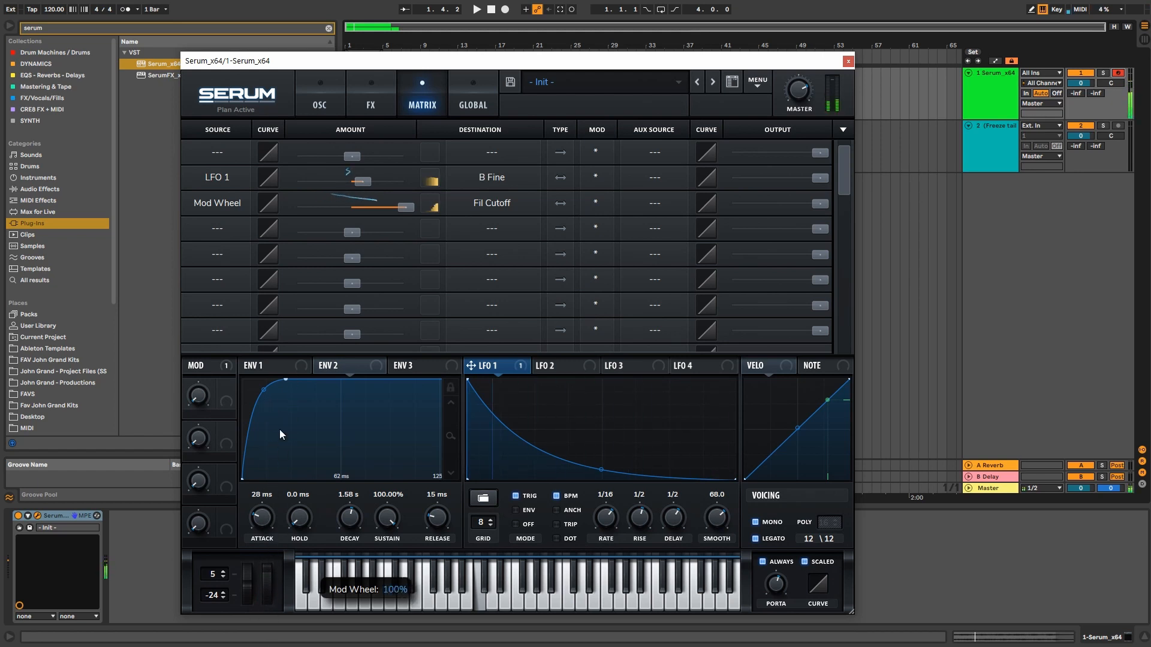
{"action": "left_click", "coordinate": [321, 97]}
{"action": "left_click", "coordinate": [455, 96]}
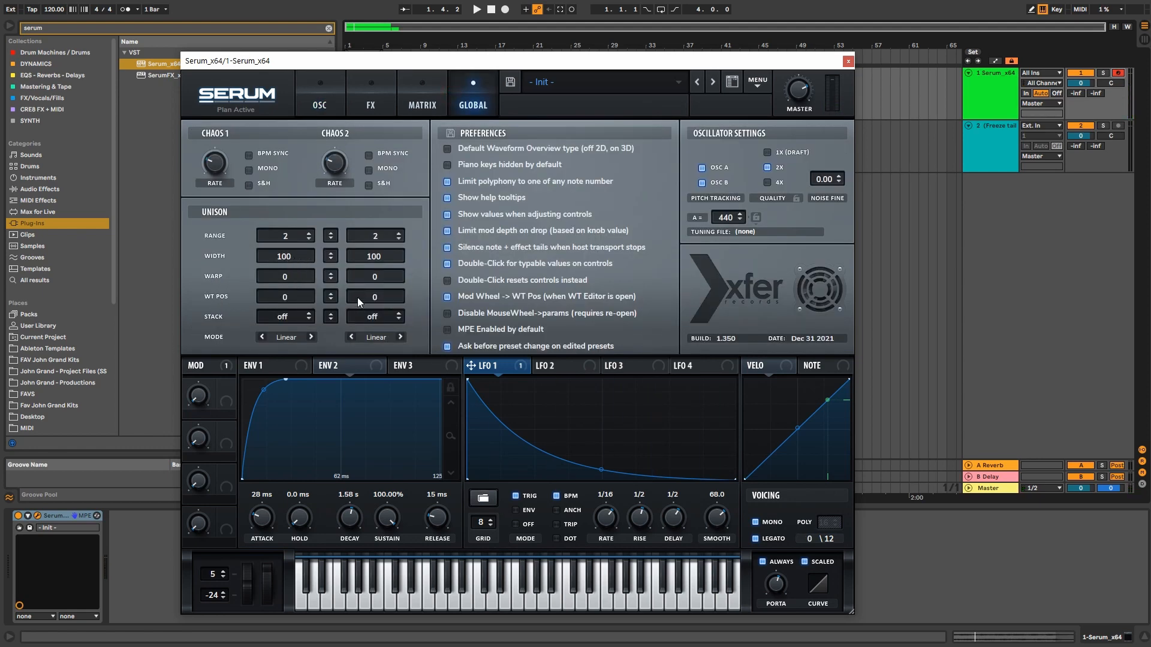
Step: Adjust the unison widths and set oscillator A's unison stack to 12 (1x)
{"action": "left_click", "coordinate": [328, 90]}
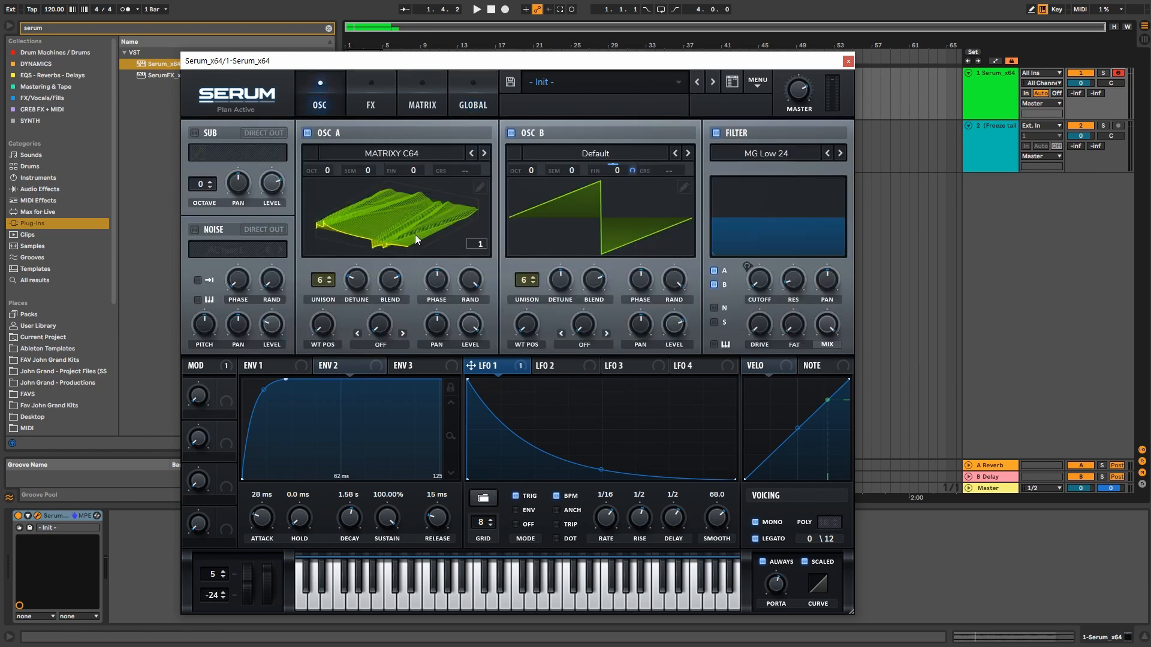
{"action": "left_click", "coordinate": [473, 100]}
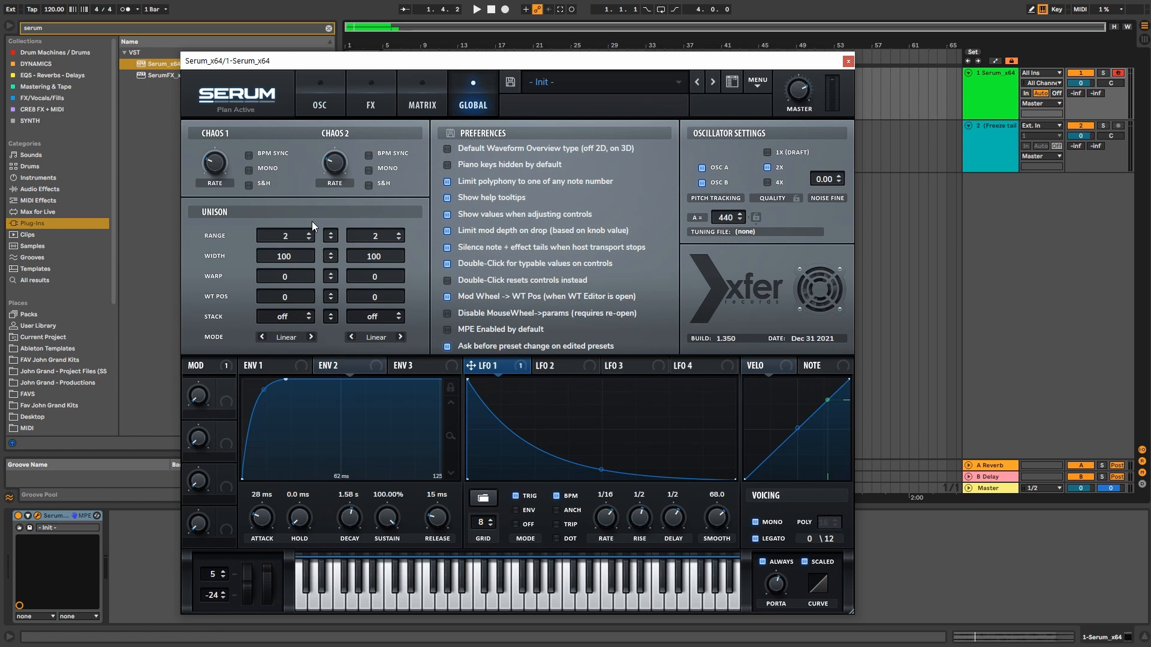
{"action": "left_click_drag", "start_coordinate": [300, 258], "coordinate": [316, 420]}
{"action": "left_click_drag", "start_coordinate": [375, 256], "coordinate": [398, 281]}
{"action": "left_click_drag", "start_coordinate": [289, 315], "coordinate": [297, 286]}
Step: Switch off oscillator B
{"action": "left_click", "coordinate": [313, 103]}
{"action": "left_click", "coordinate": [510, 133]}
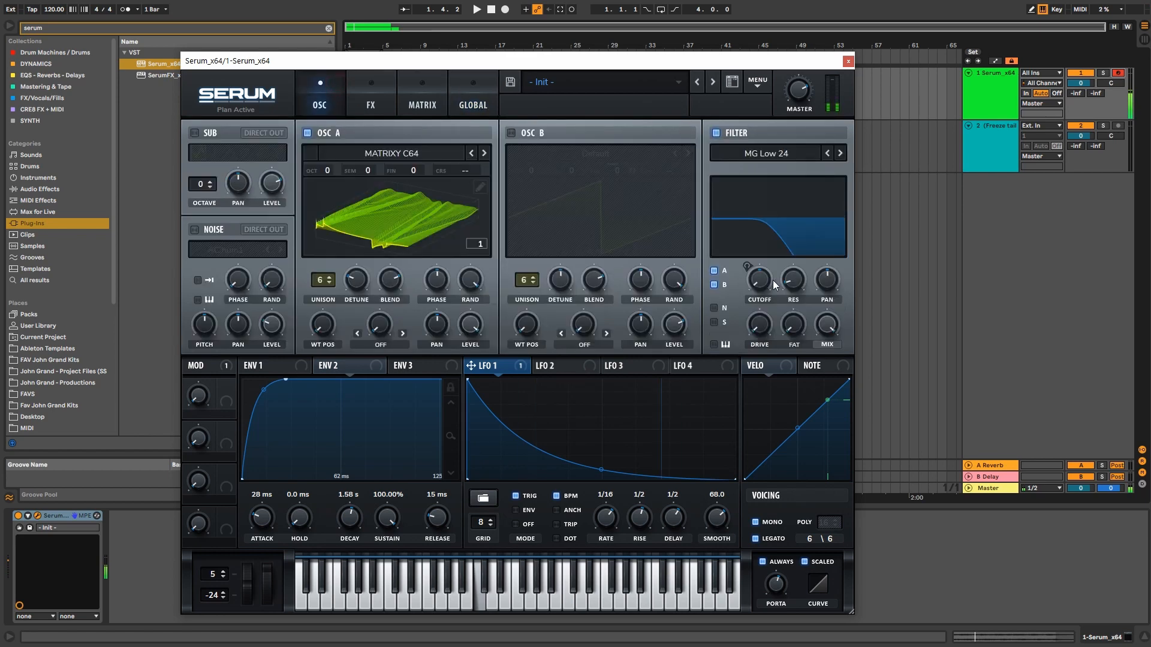
{"action": "left_click", "coordinate": [425, 99]}
{"action": "left_click", "coordinate": [473, 103]}
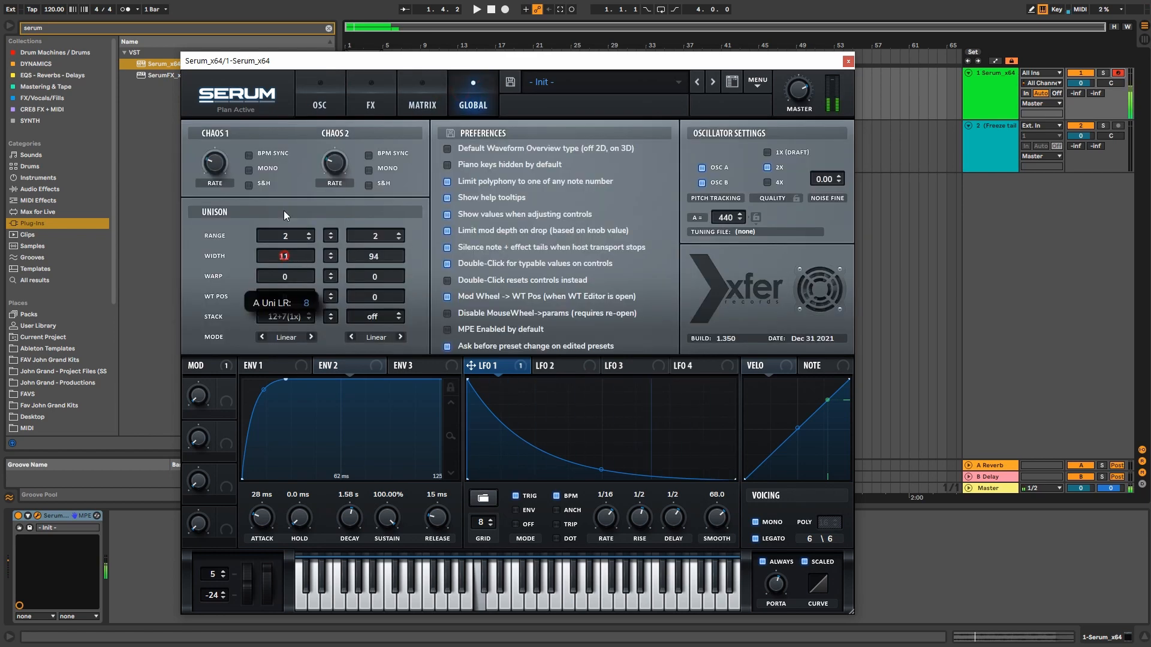
Step: Try other unison stacks for oscillator A, settling on Center-24, and audition the patch
{"action": "left_click_drag", "start_coordinate": [293, 315], "coordinate": [312, 175]}
{"action": "key", "text": "space"}
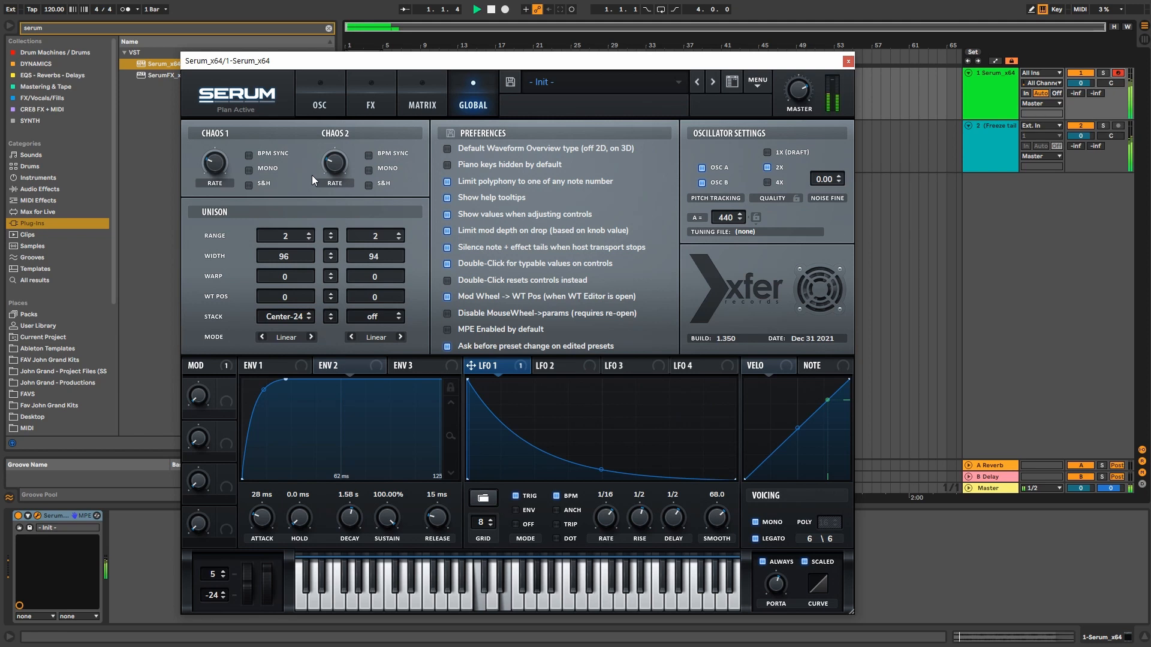
{"action": "left_click", "coordinate": [491, 9]}
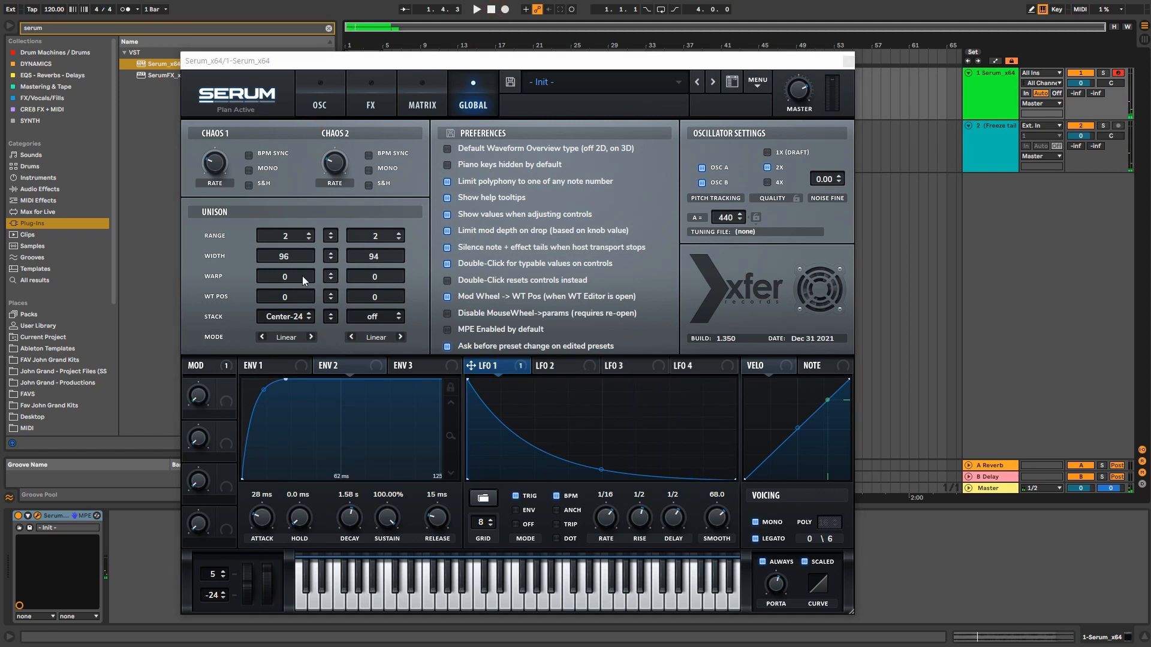
{"action": "left_click_drag", "start_coordinate": [280, 318], "coordinate": [316, 314]}
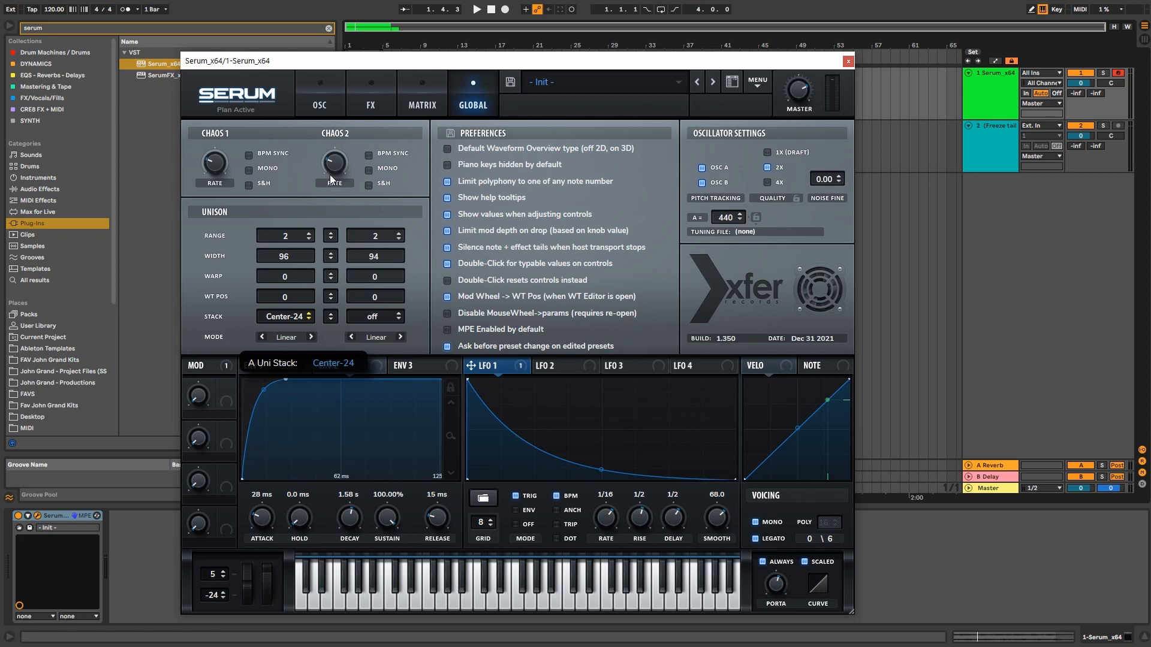
{"action": "left_click", "coordinate": [321, 105]}
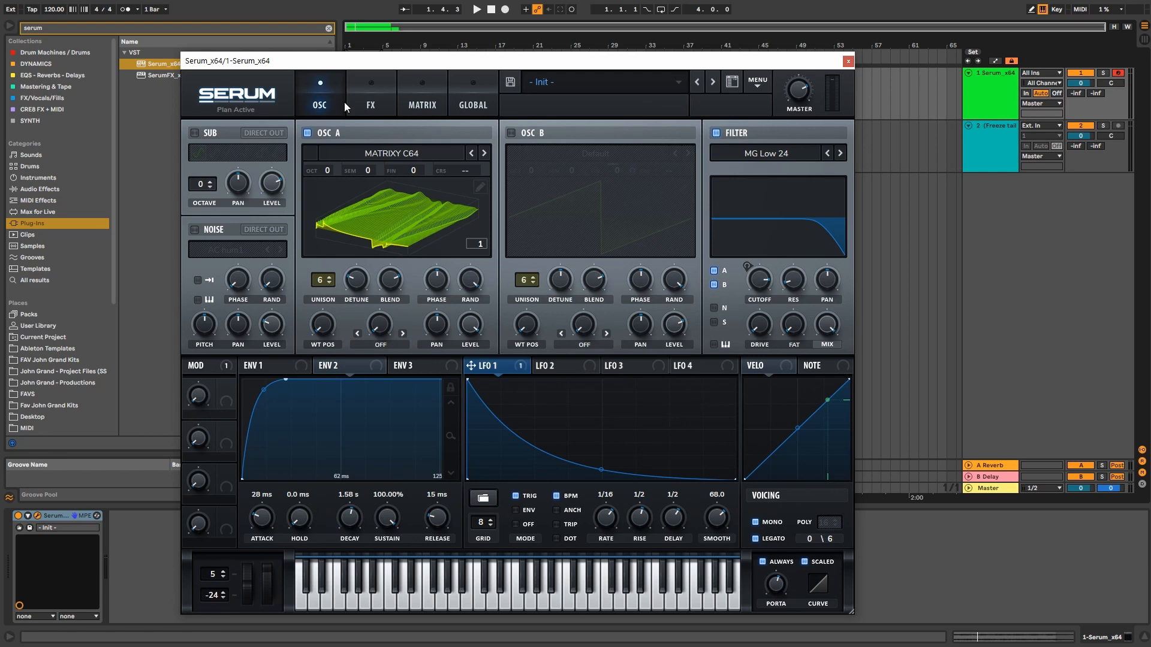
Step: Enable the Reverb module on Serum's FX page and close the Serum window
{"action": "left_click", "coordinate": [359, 104]}
{"action": "left_click", "coordinate": [460, 96]}
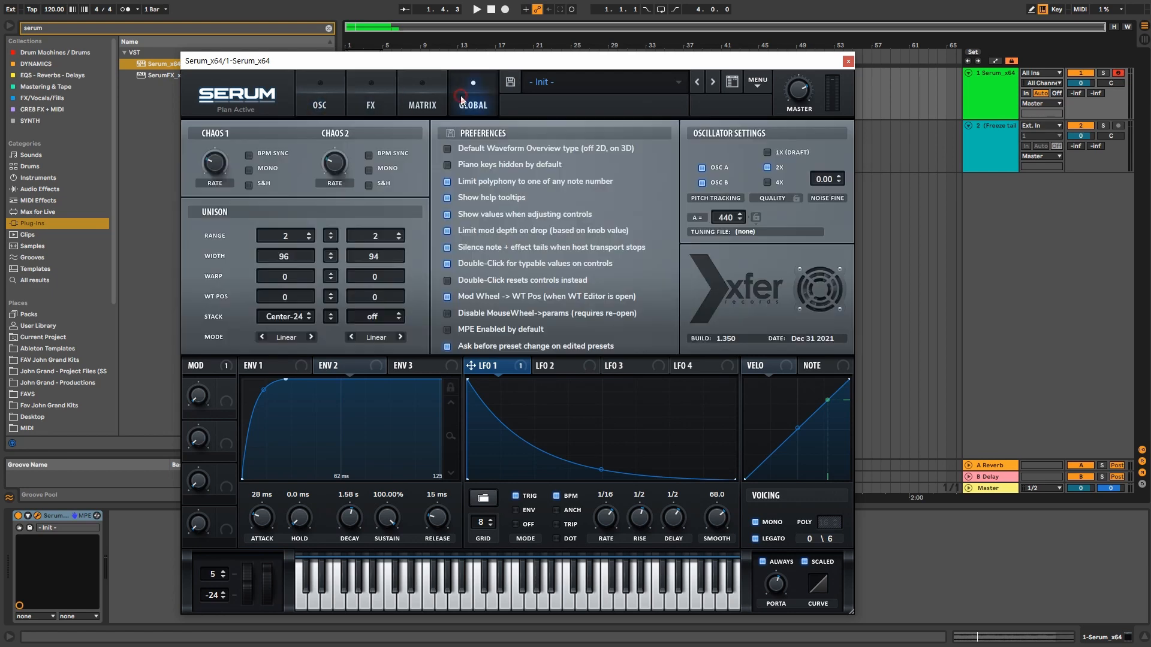
{"action": "left_click", "coordinate": [313, 108]}
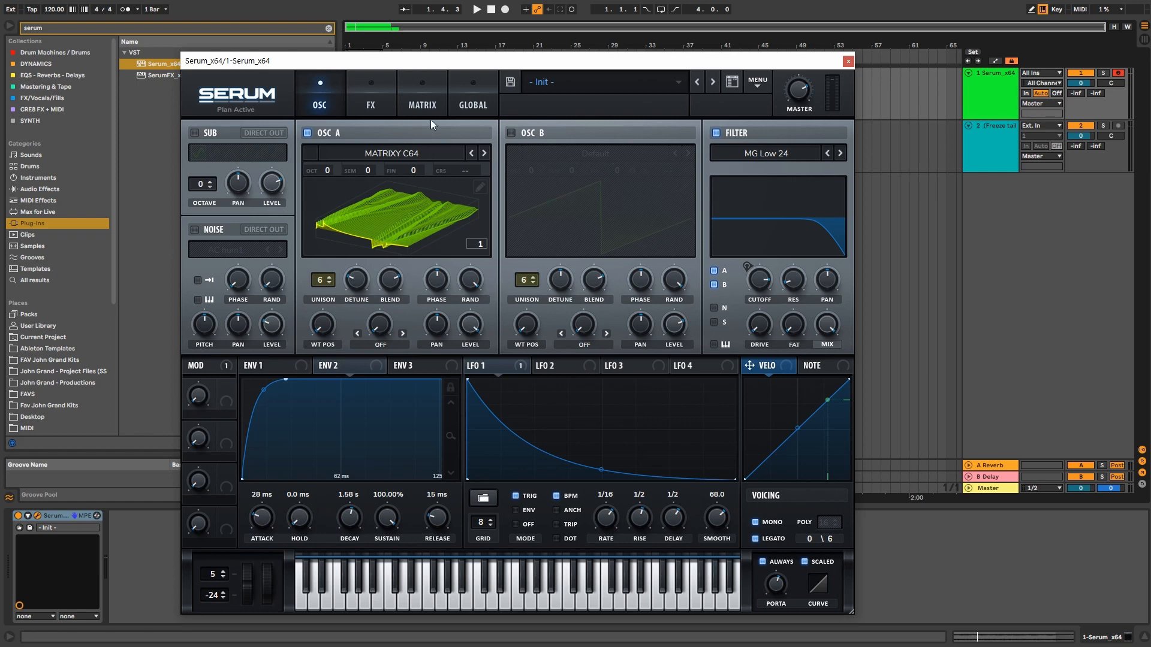
{"action": "left_click", "coordinate": [384, 108]}
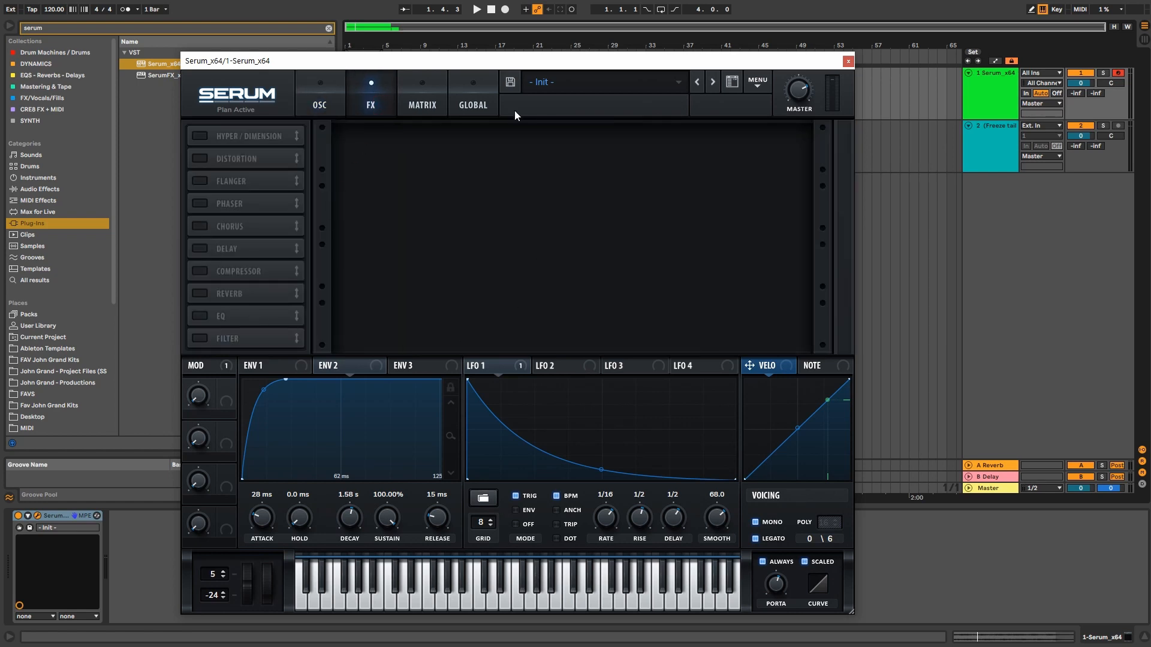
{"action": "left_click", "coordinate": [319, 99]}
{"action": "left_click", "coordinate": [384, 90]}
{"action": "left_click", "coordinate": [196, 293]}
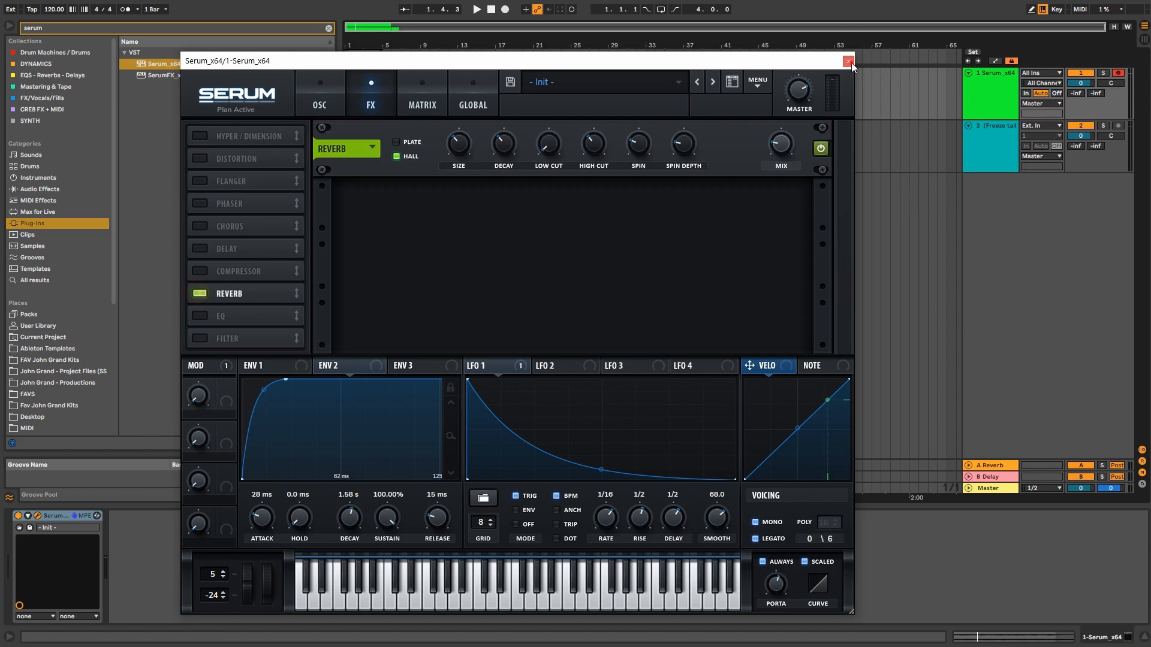
{"action": "left_click", "coordinate": [847, 61]}
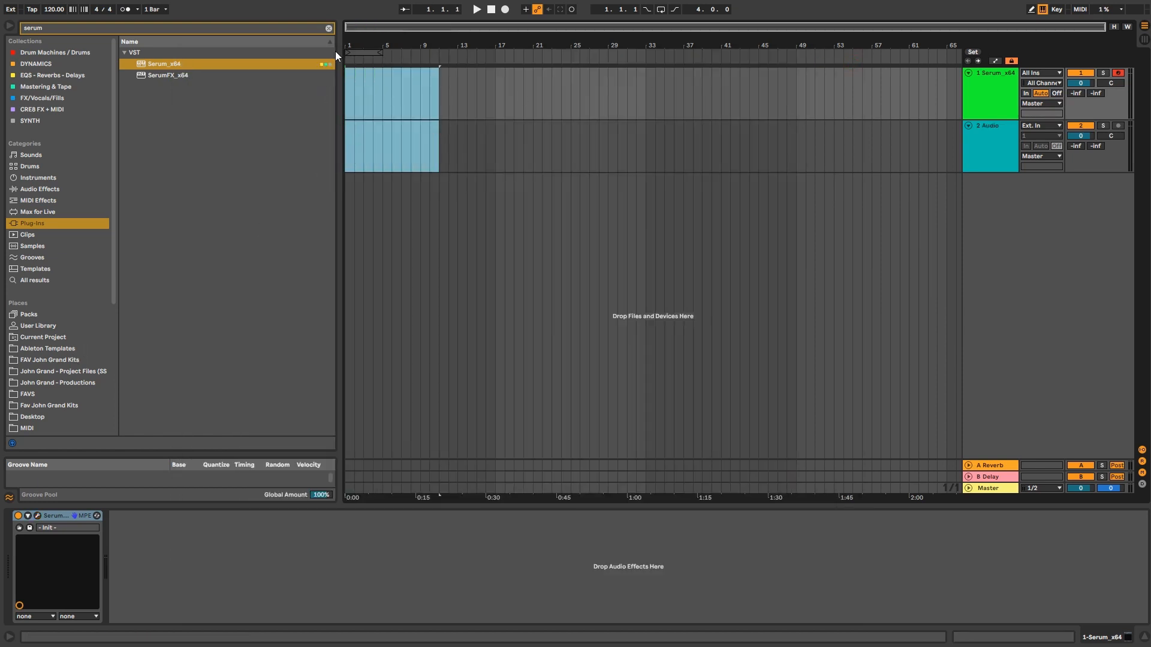
Step: Create a clip over bars 1–5 with C3, D3, E3 and F#3 on beats one to four
{"action": "left_click", "coordinate": [331, 29]}
{"action": "left_click_drag", "start_coordinate": [385, 83], "coordinate": [314, 90]}
{"action": "key", "text": "ctrl+shift+m"}
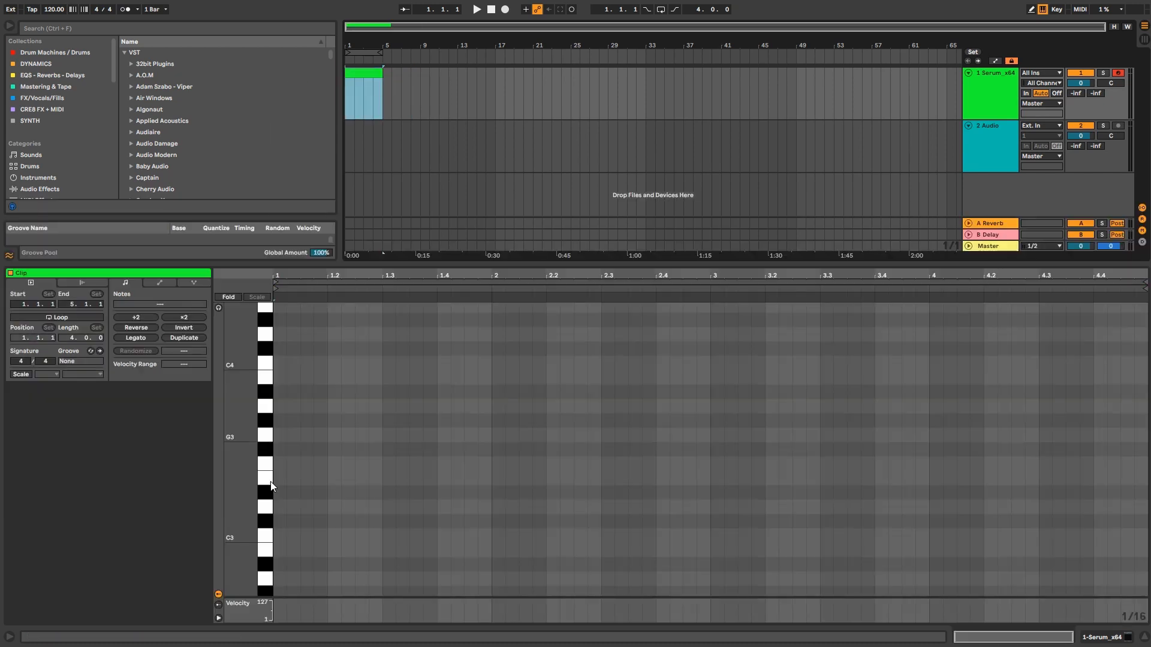
{"action": "double_click", "coordinate": [279, 535]}
{"action": "double_click", "coordinate": [331, 507]}
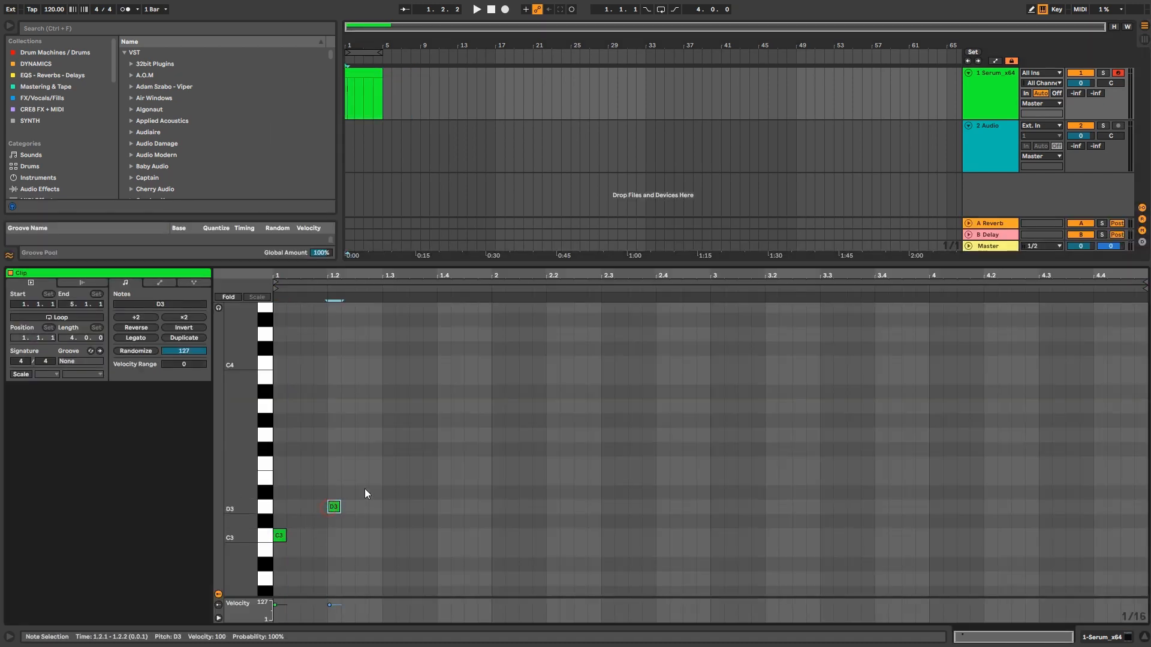
{"action": "left_click", "coordinate": [385, 478]}
{"action": "double_click", "coordinate": [386, 478]}
{"action": "double_click", "coordinate": [448, 449]}
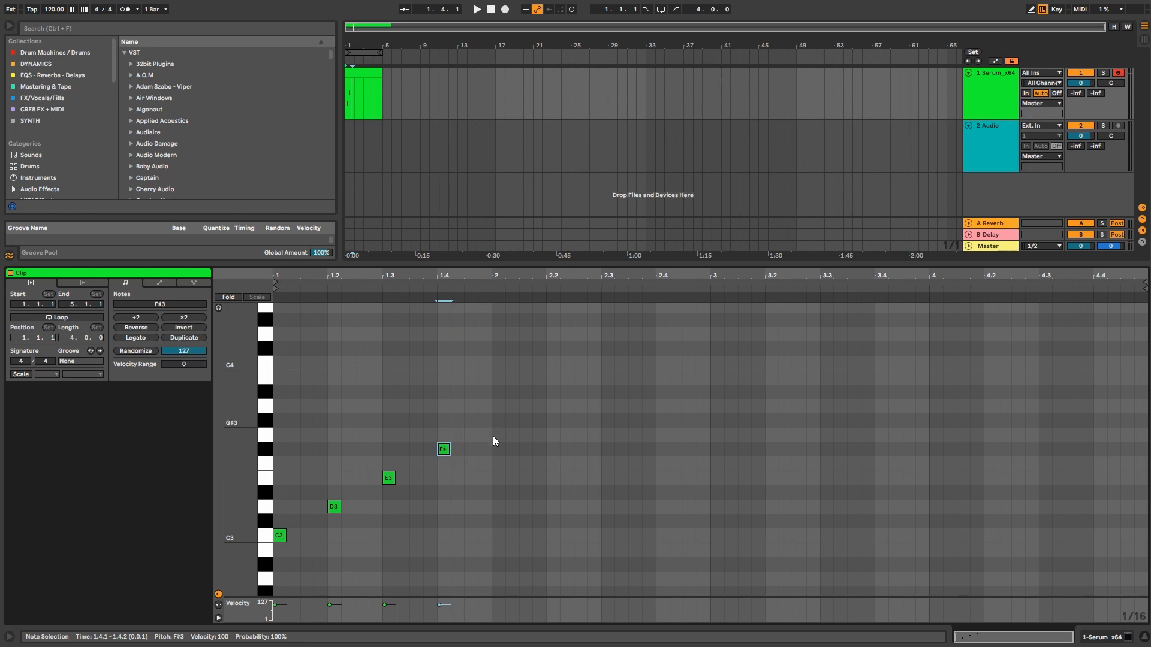
Step: Loop the first bar and enlarge the velocity lane
{"action": "double_click", "coordinate": [359, 46]}
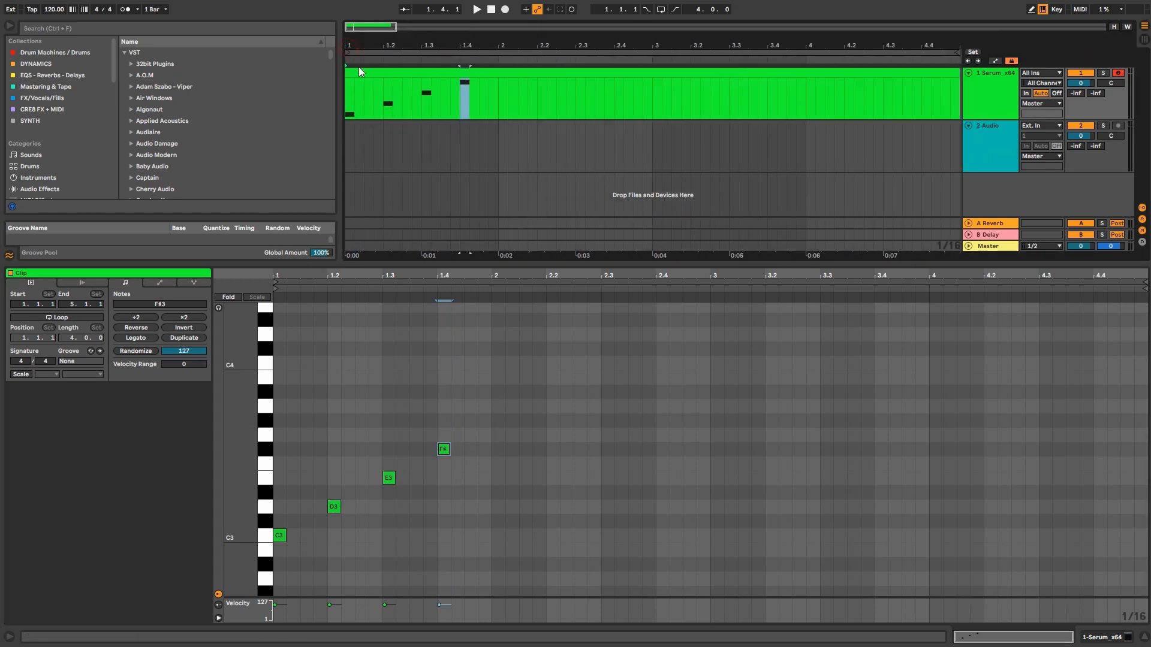
{"action": "left_click_drag", "start_coordinate": [497, 96], "coordinate": [339, 92]}
{"action": "key", "text": "ctrl+l"}
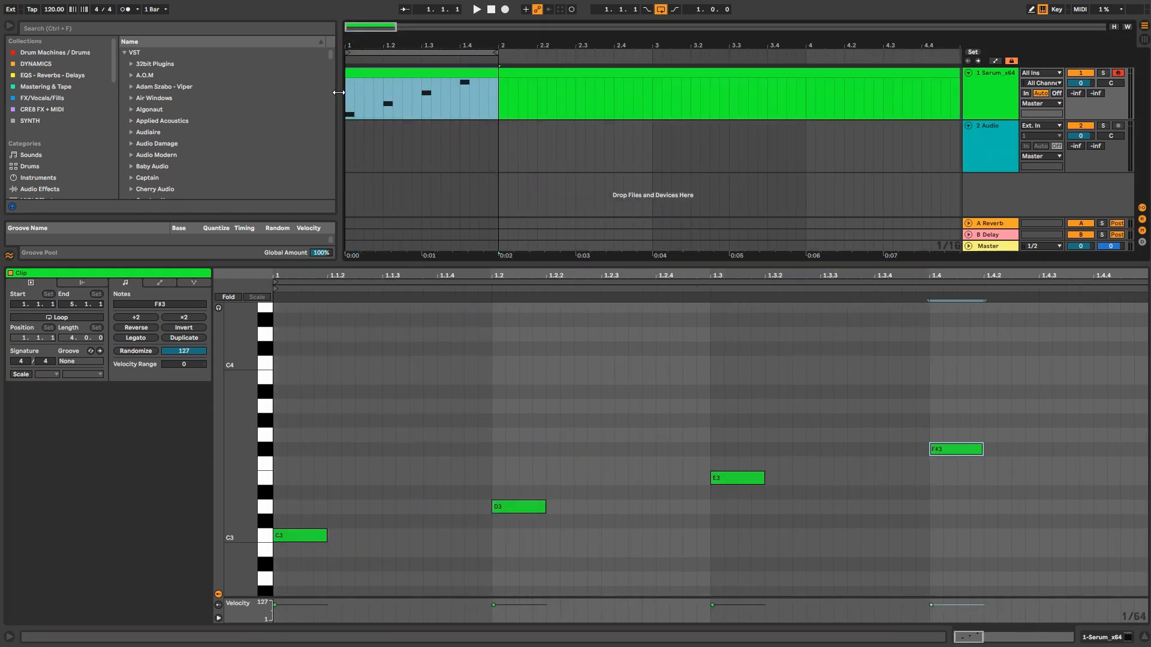
{"action": "left_click_drag", "start_coordinate": [481, 598], "coordinate": [462, 398]}
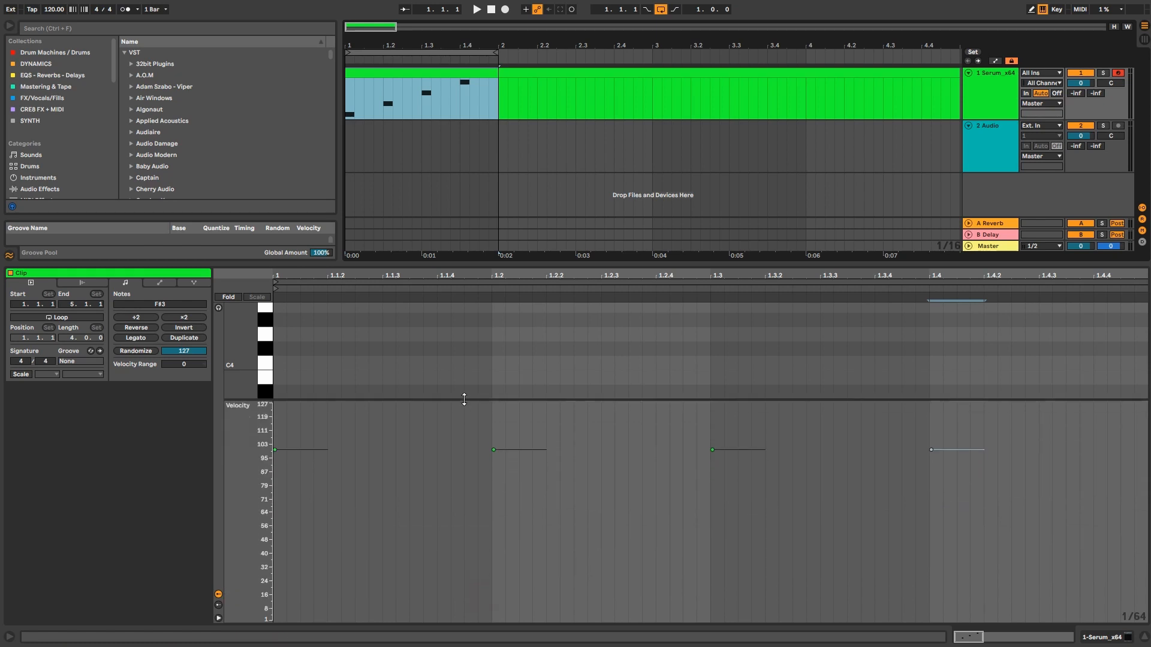
{"action": "left_click_drag", "start_coordinate": [286, 450], "coordinate": [286, 554]}
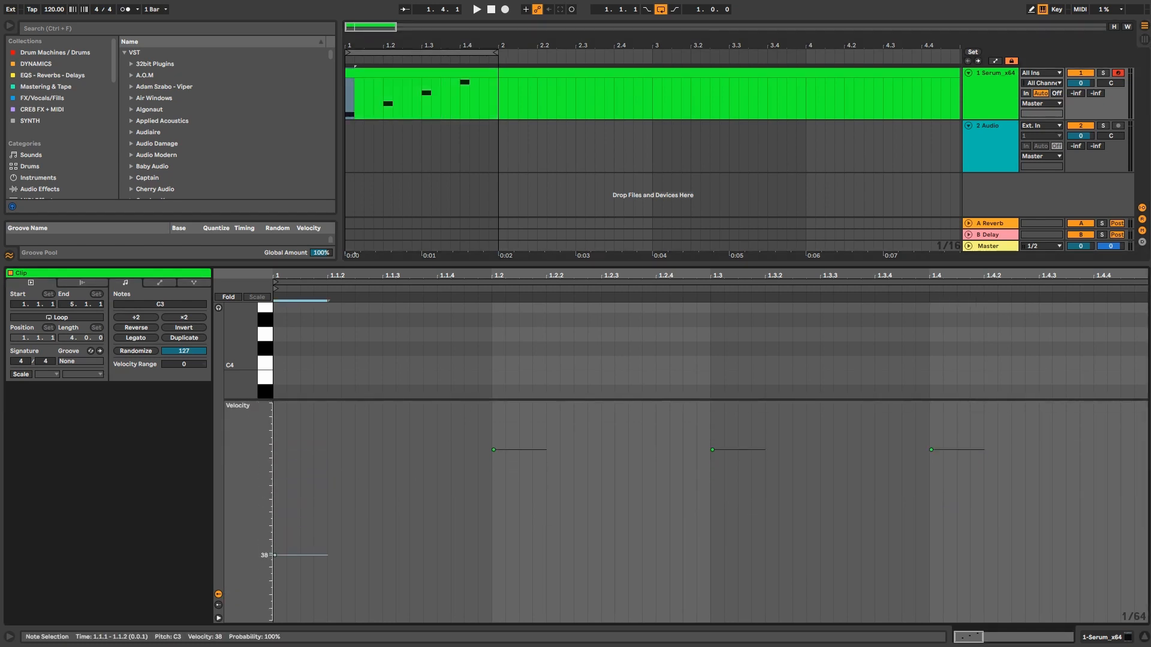
{"action": "left_click_drag", "start_coordinate": [501, 458], "coordinate": [501, 533]}
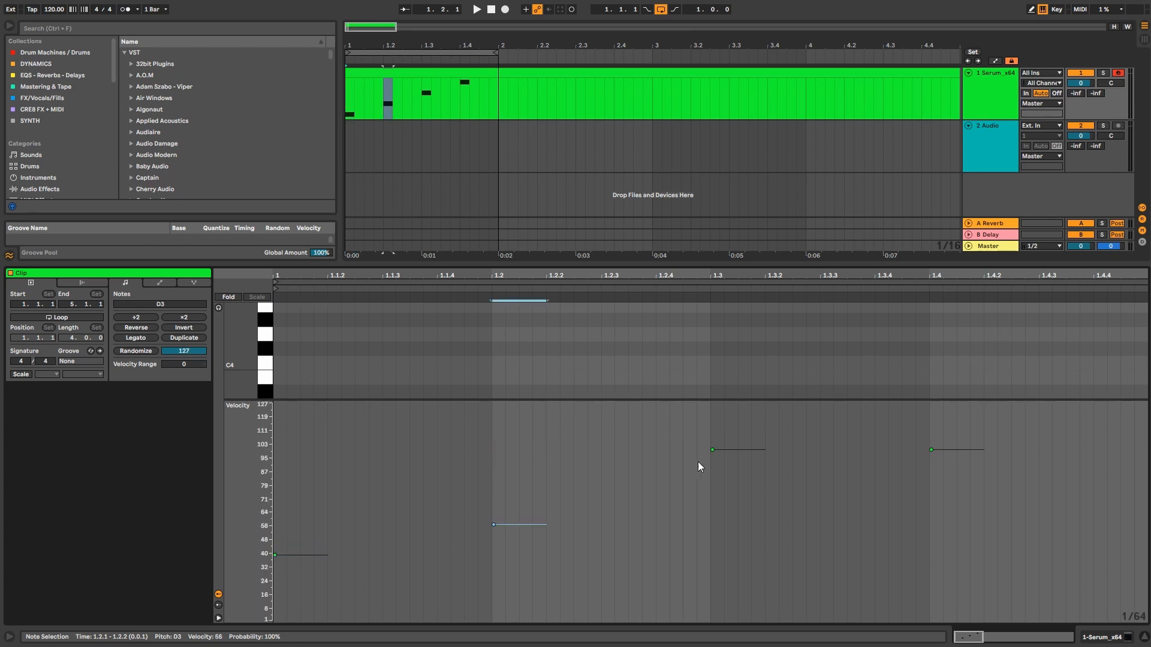
{"action": "left_click_drag", "start_coordinate": [713, 450], "coordinate": [713, 489]}
{"action": "left_click_drag", "start_coordinate": [947, 450], "coordinate": [947, 393]}
{"action": "left_click", "coordinate": [980, 99]}
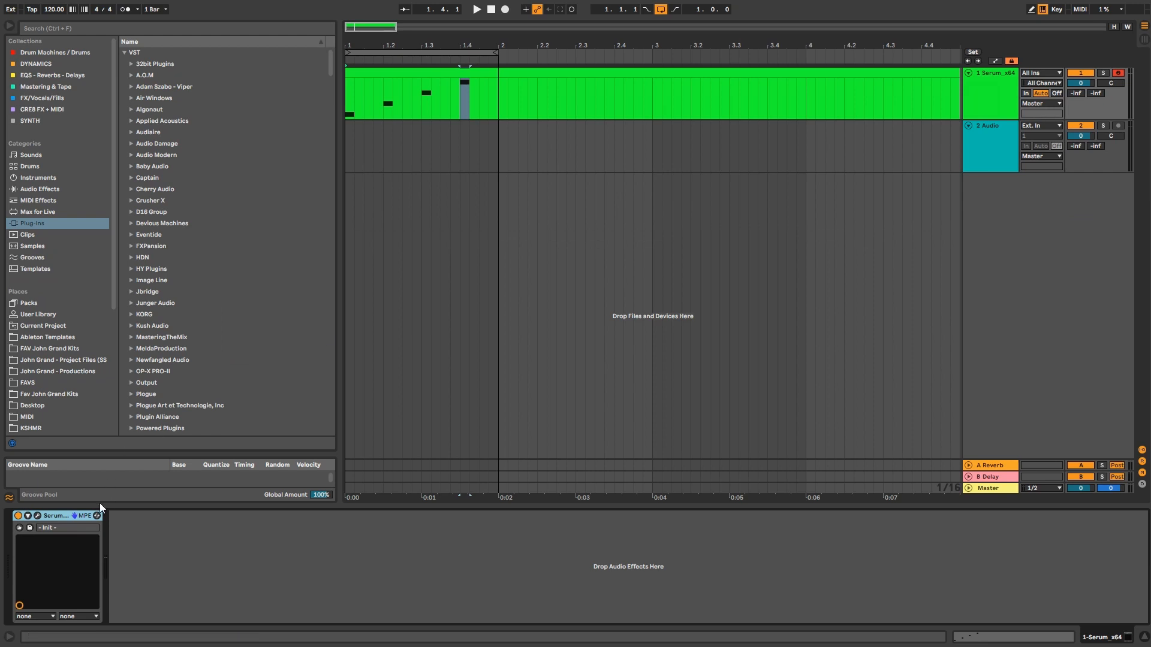
Step: Route note velocity to the Reverb MIX knob in Serum's FX page and start playback
{"action": "left_click", "coordinate": [36, 515]}
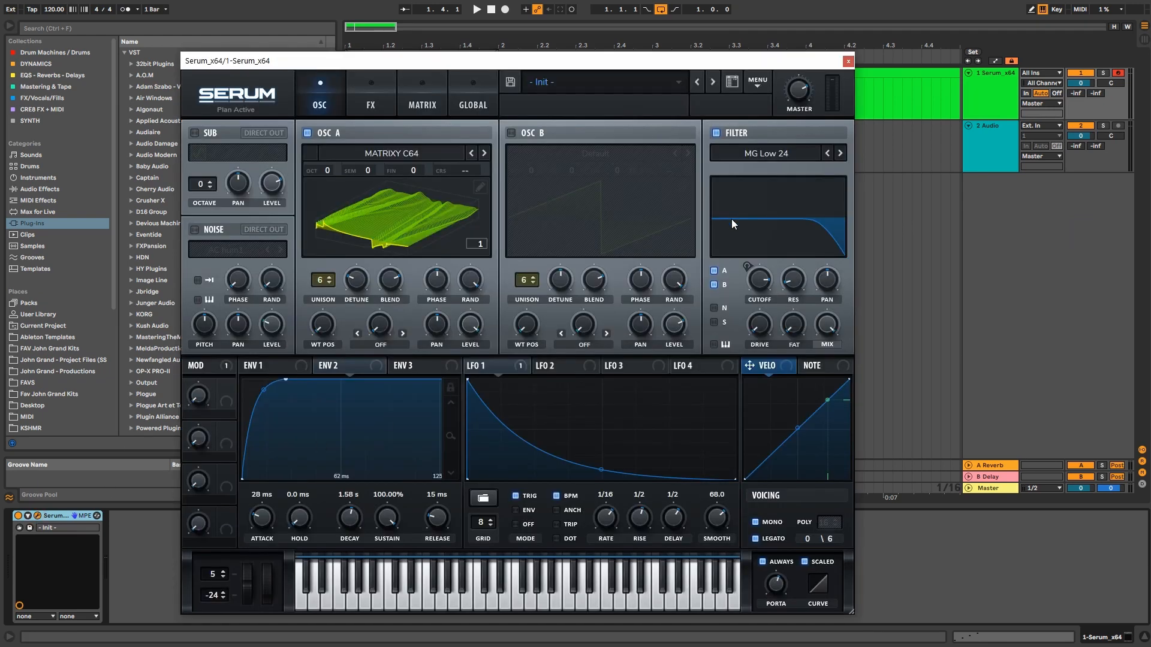
{"action": "left_click", "coordinate": [374, 107]}
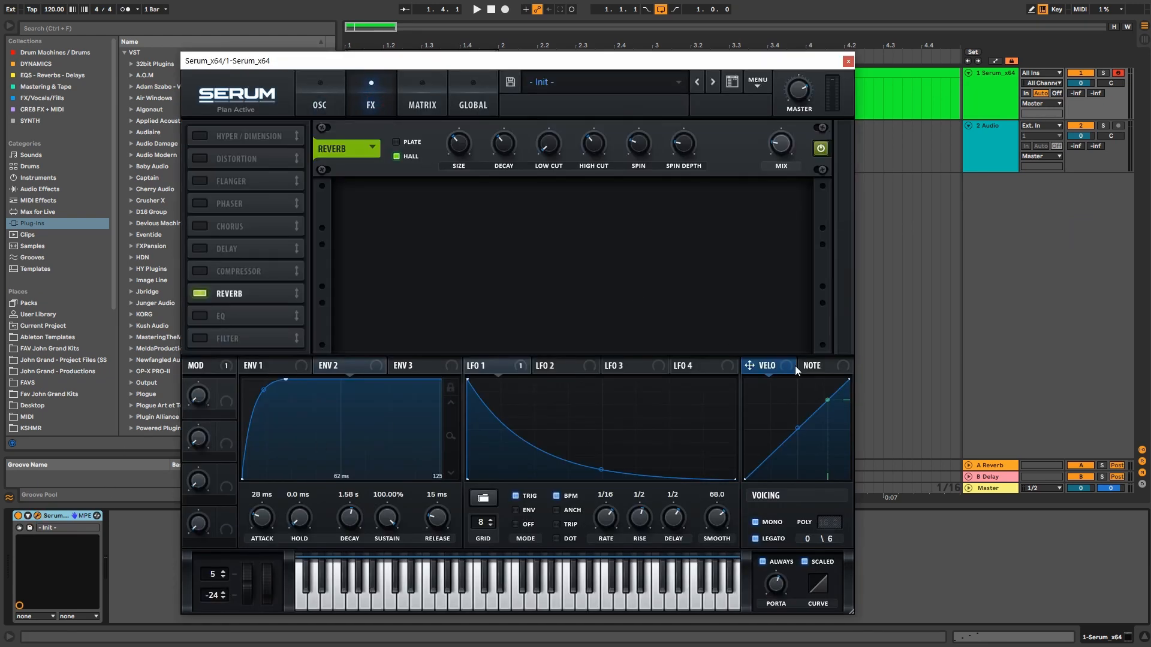
{"action": "left_click_drag", "start_coordinate": [750, 366], "coordinate": [764, 155]}
{"action": "key", "text": "space"}
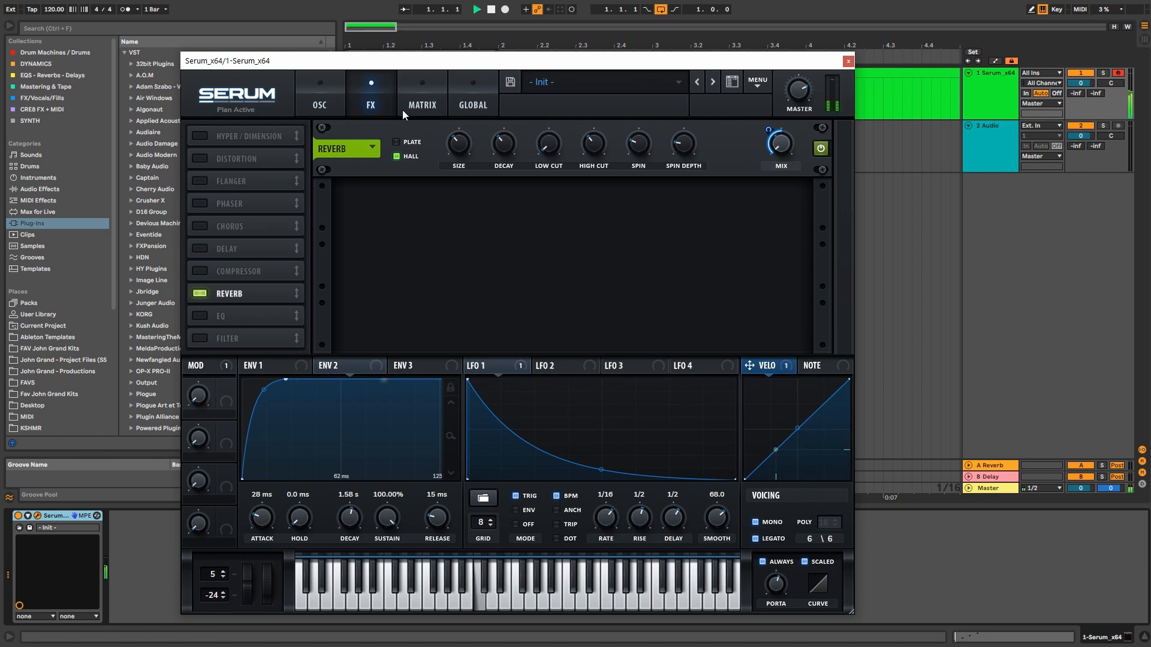
Step: Raise Serum's master volume to 93%, stop playback, and open the MIDI clip in the editor
{"action": "left_click", "coordinate": [312, 99]}
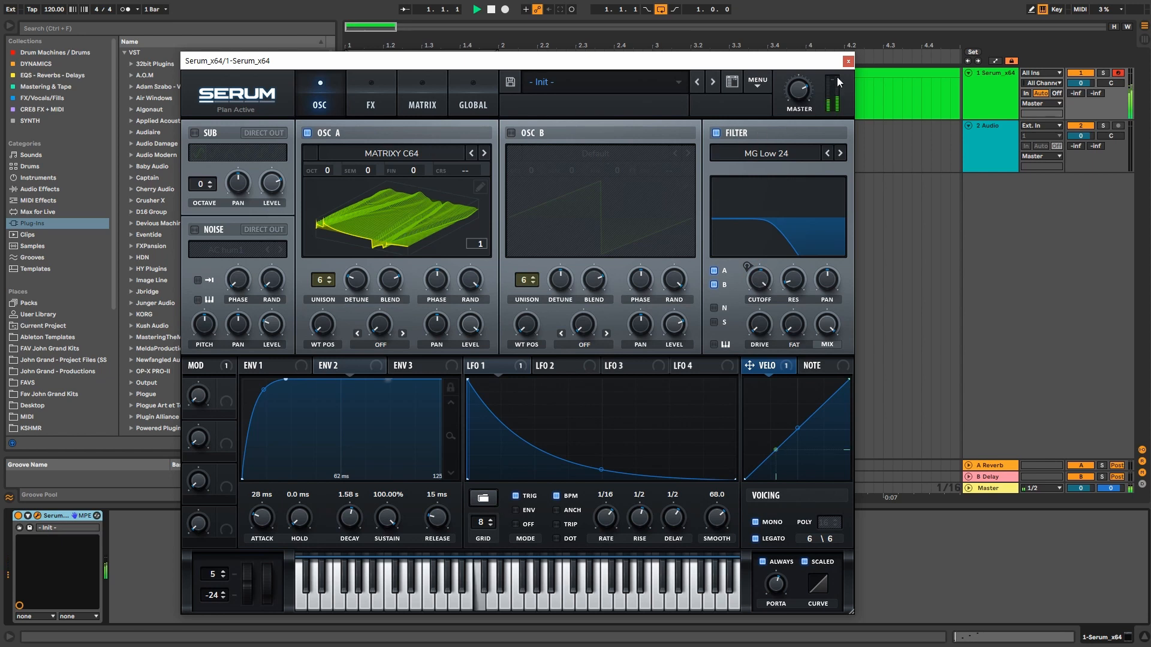
{"action": "left_click_drag", "start_coordinate": [801, 90], "coordinate": [802, 60]}
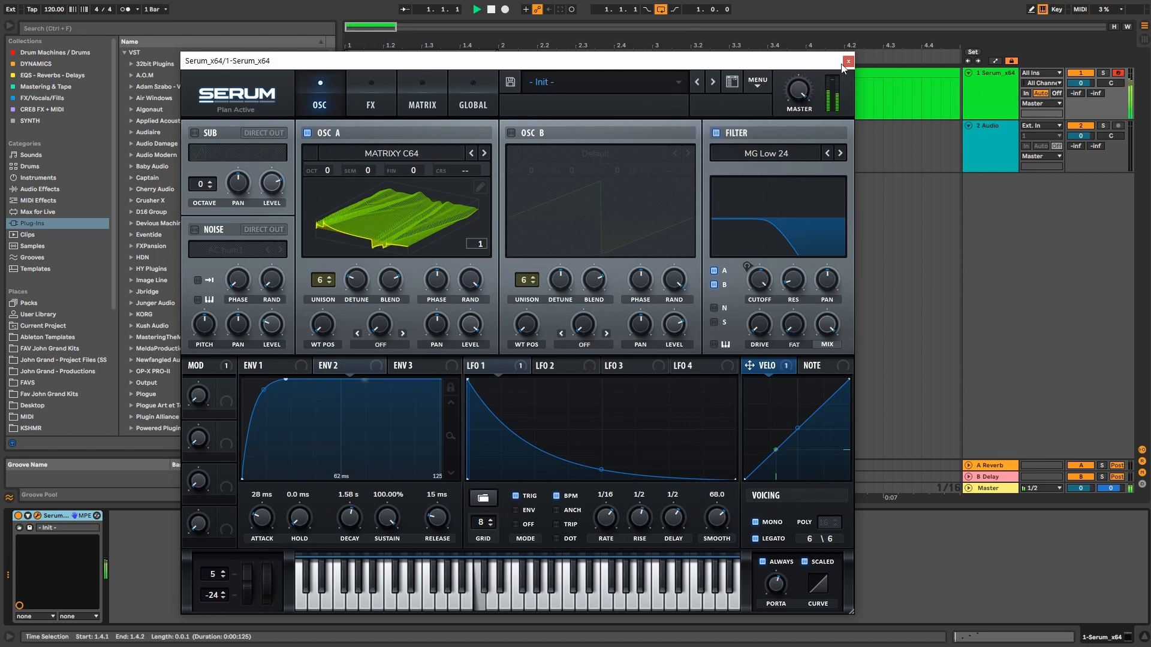
{"action": "left_click", "coordinate": [369, 89]}
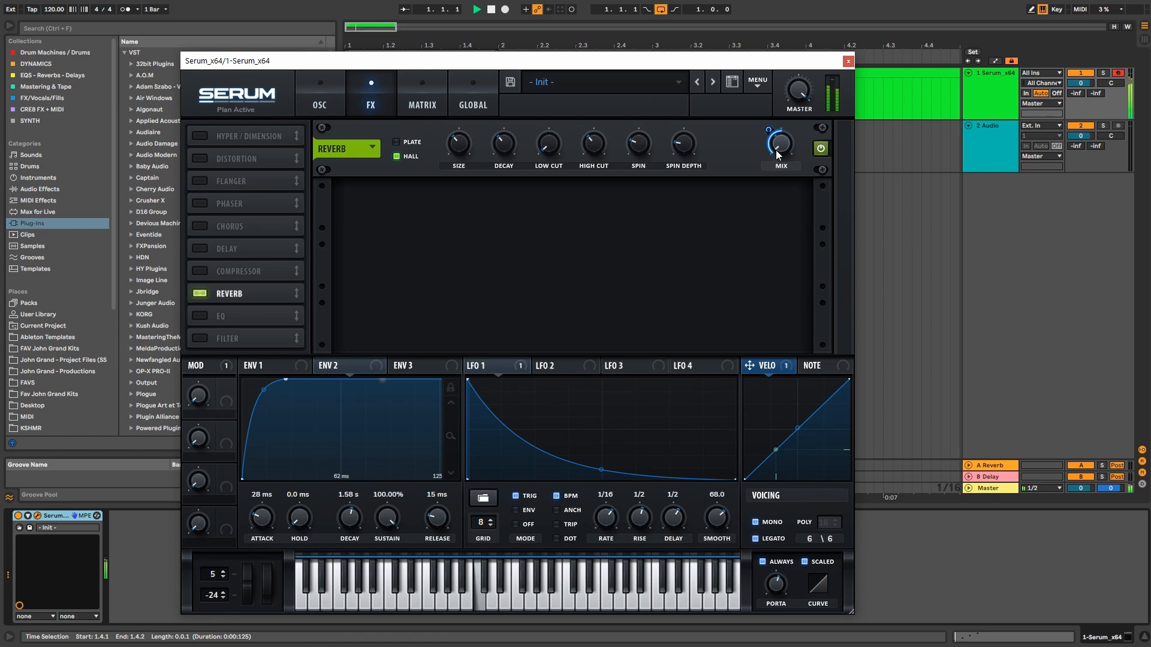
{"action": "key", "text": "space"}
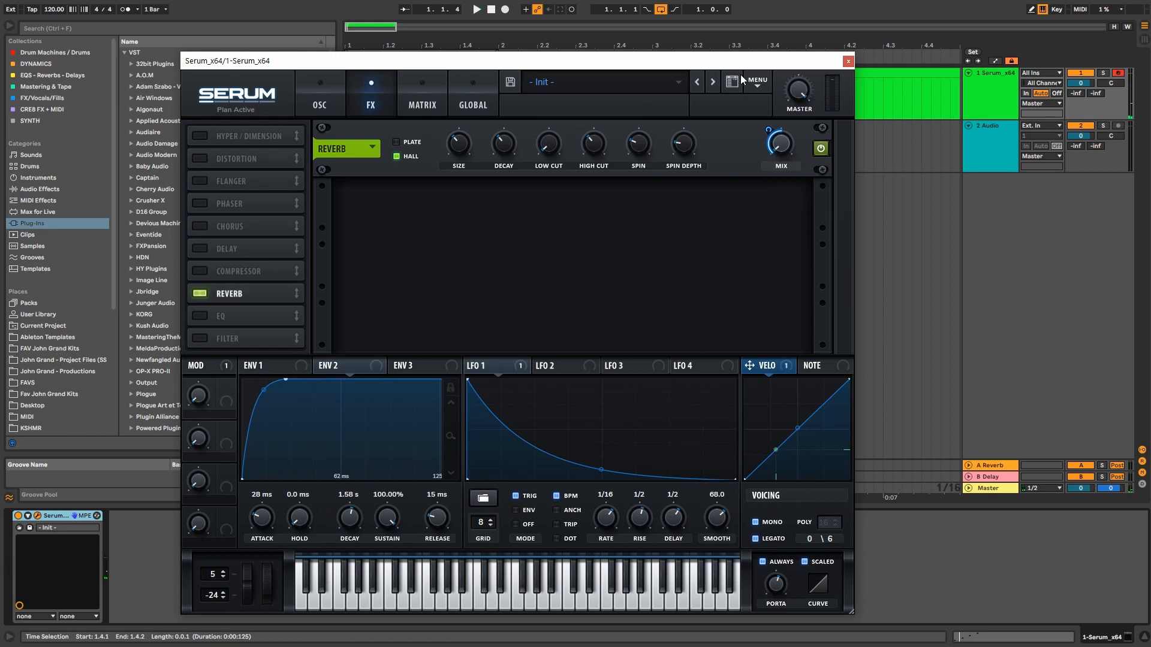
{"action": "left_click_drag", "start_coordinate": [742, 63], "coordinate": [974, 101]}
{"action": "double_click", "coordinate": [392, 73]}
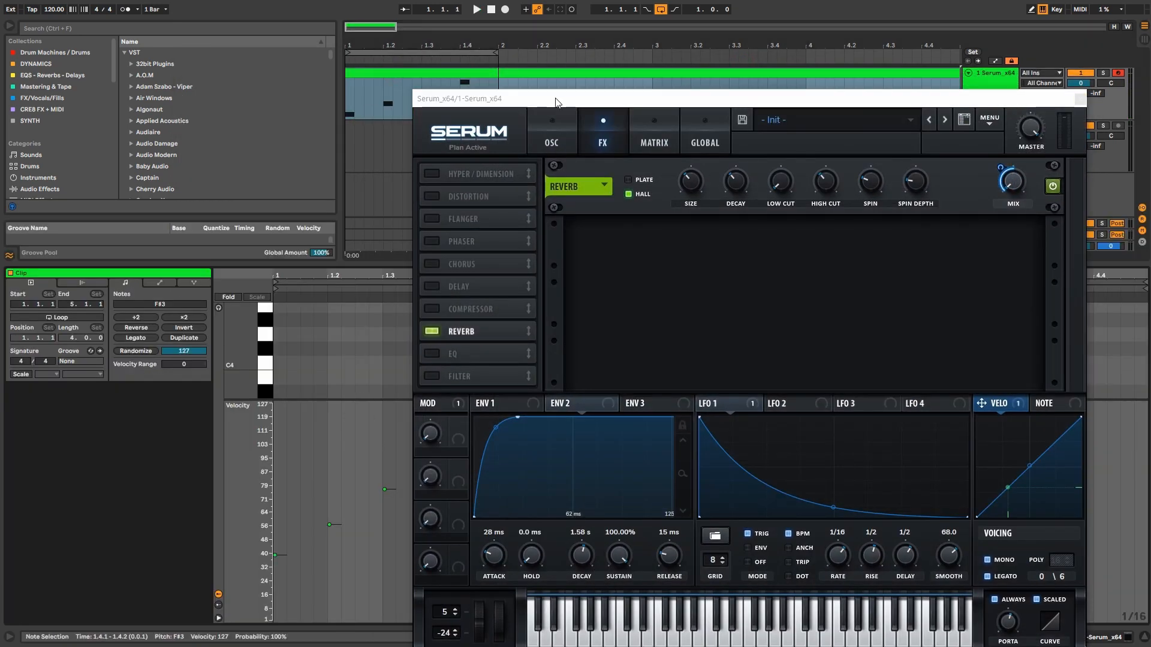
Step: Switch the reverb from Hall to a Plate preset with its pre-delay, damp and width settings
{"action": "left_click_drag", "start_coordinate": [552, 96], "coordinate": [631, 75]}
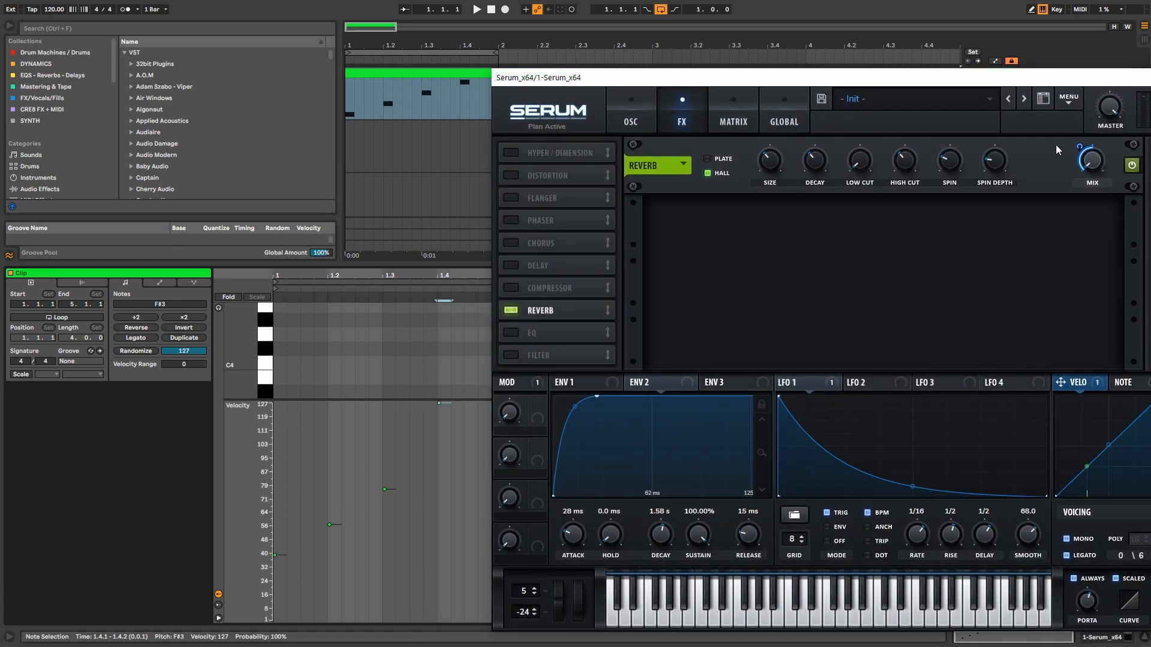
{"action": "mouse_move", "coordinate": [1090, 170]}
{"action": "left_click", "coordinate": [683, 165]}
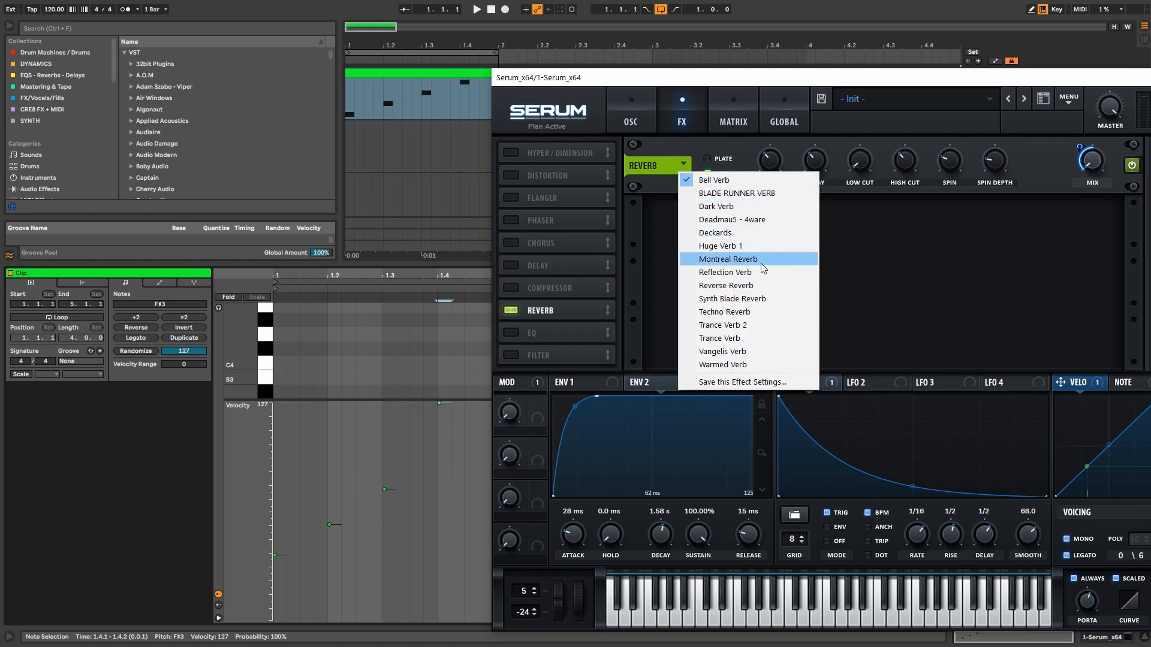
{"action": "left_click", "coordinate": [761, 312]}
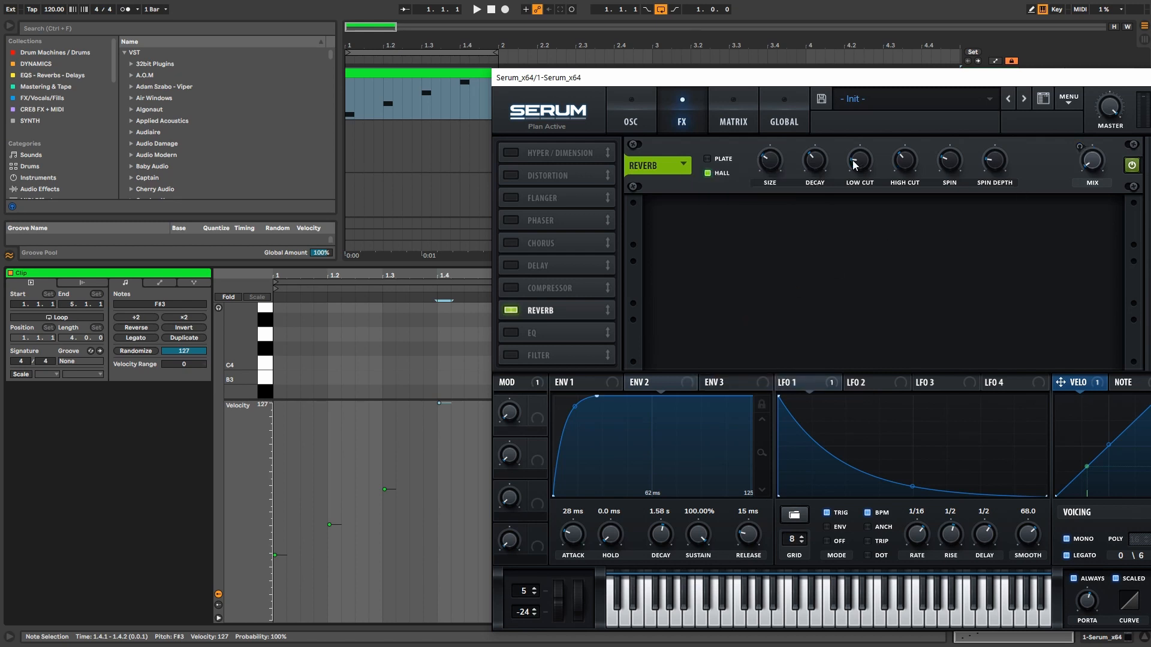
{"action": "left_click", "coordinate": [683, 165]}
{"action": "left_click", "coordinate": [785, 338]}
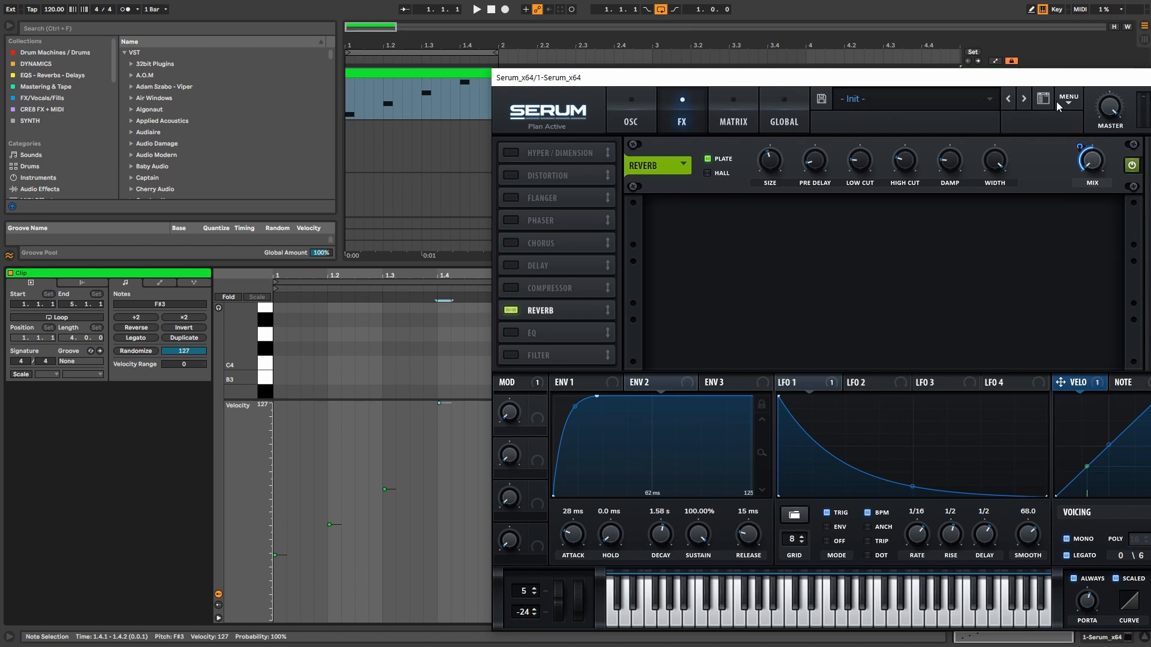
{"action": "left_click", "coordinate": [630, 114]}
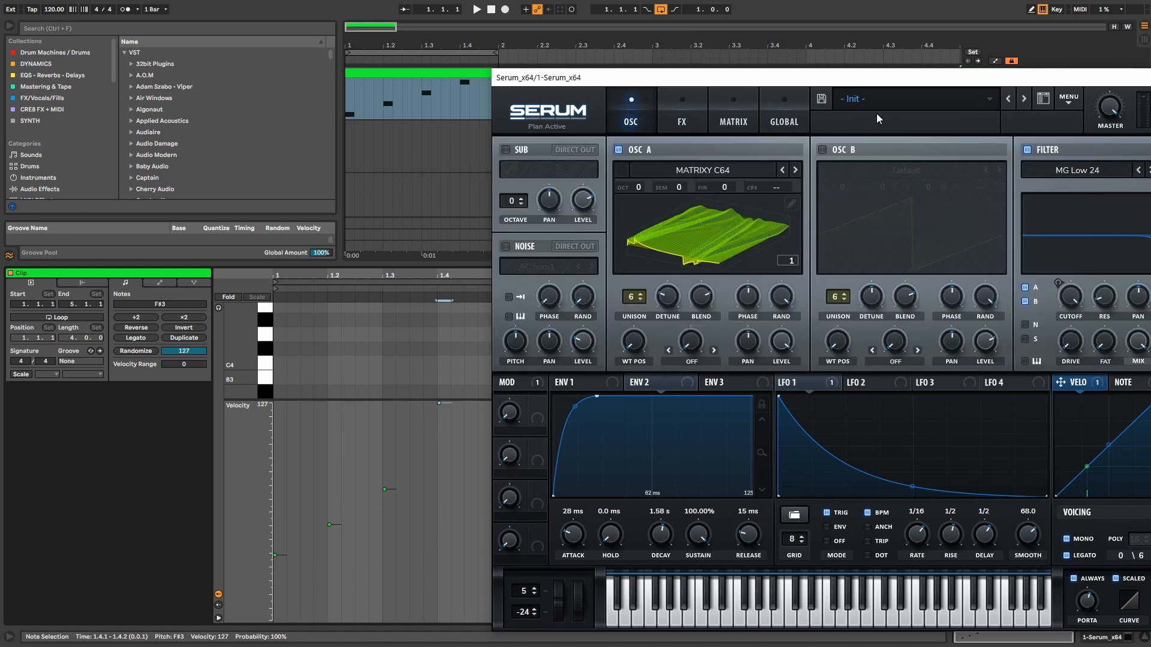
Step: Check the modulation matrix, play the patch, and compare the oscillator and Plate reverb effects pages
{"action": "left_click", "coordinate": [763, 114]}
{"action": "left_click", "coordinate": [731, 115]}
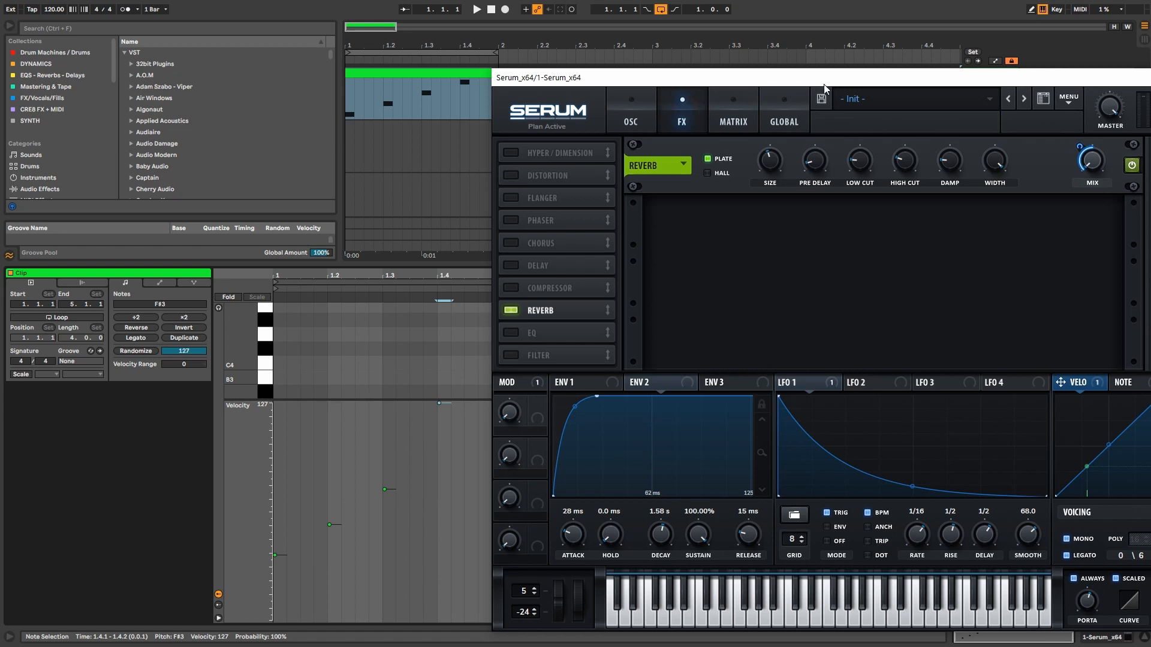
{"action": "left_click_drag", "start_coordinate": [831, 82], "coordinate": [796, 76]}
{"action": "key", "text": "space"}
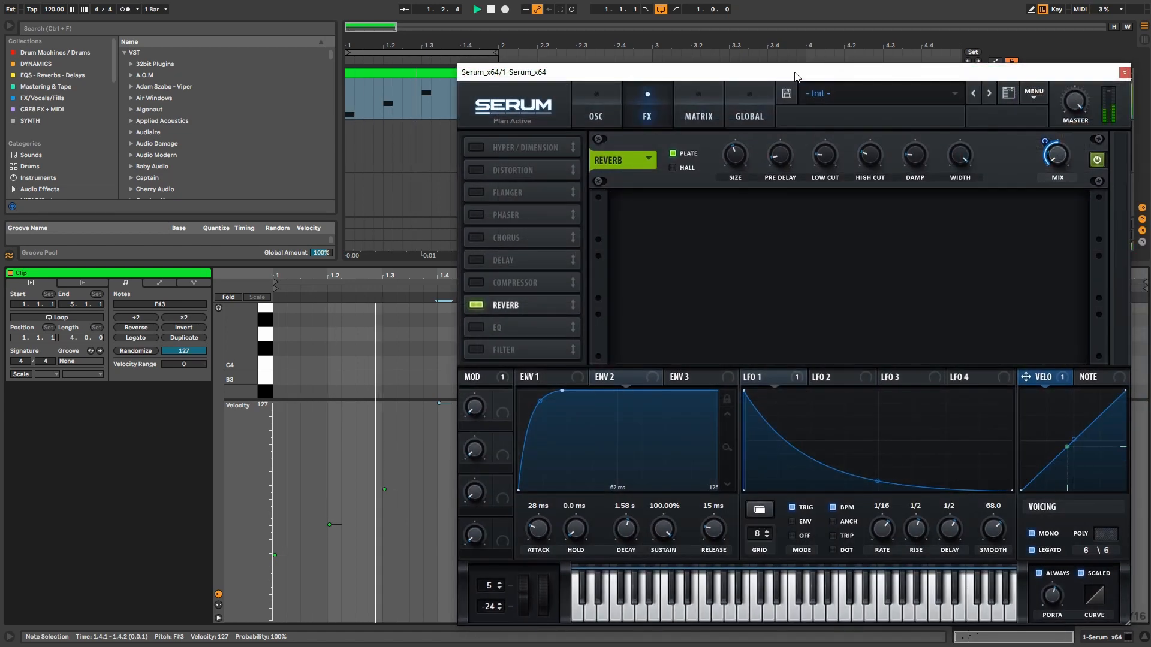
{"action": "mouse_move", "coordinate": [745, 142]}
{"action": "mouse_move", "coordinate": [689, 168]}
{"action": "left_click", "coordinate": [596, 107]}
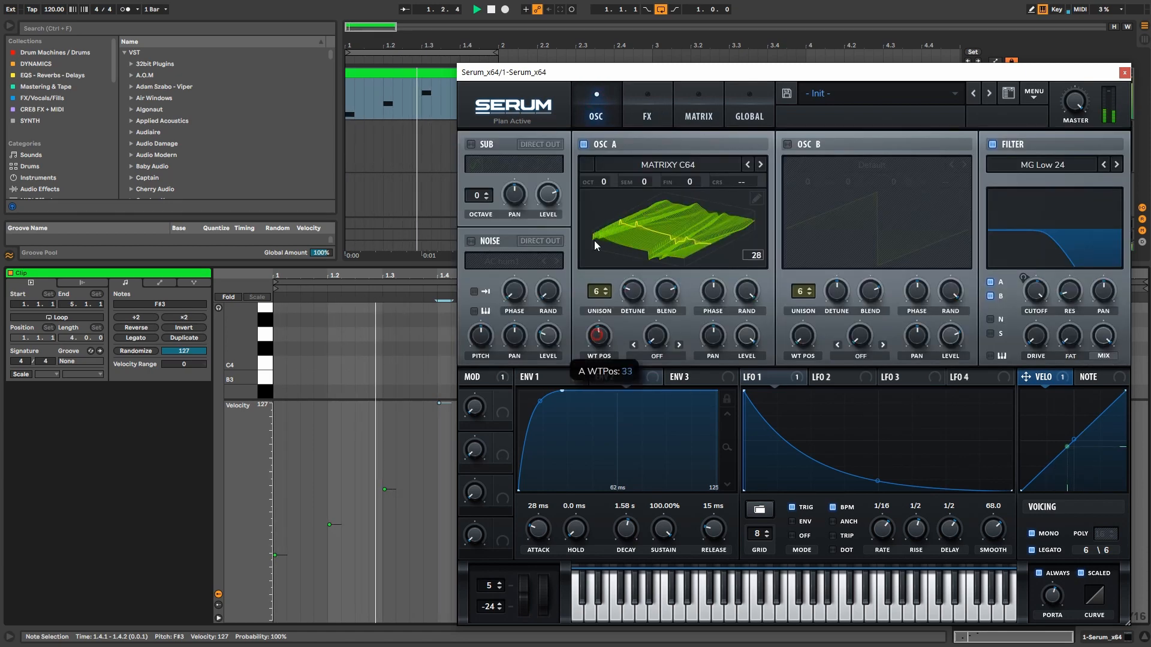
{"action": "left_click", "coordinate": [647, 110]}
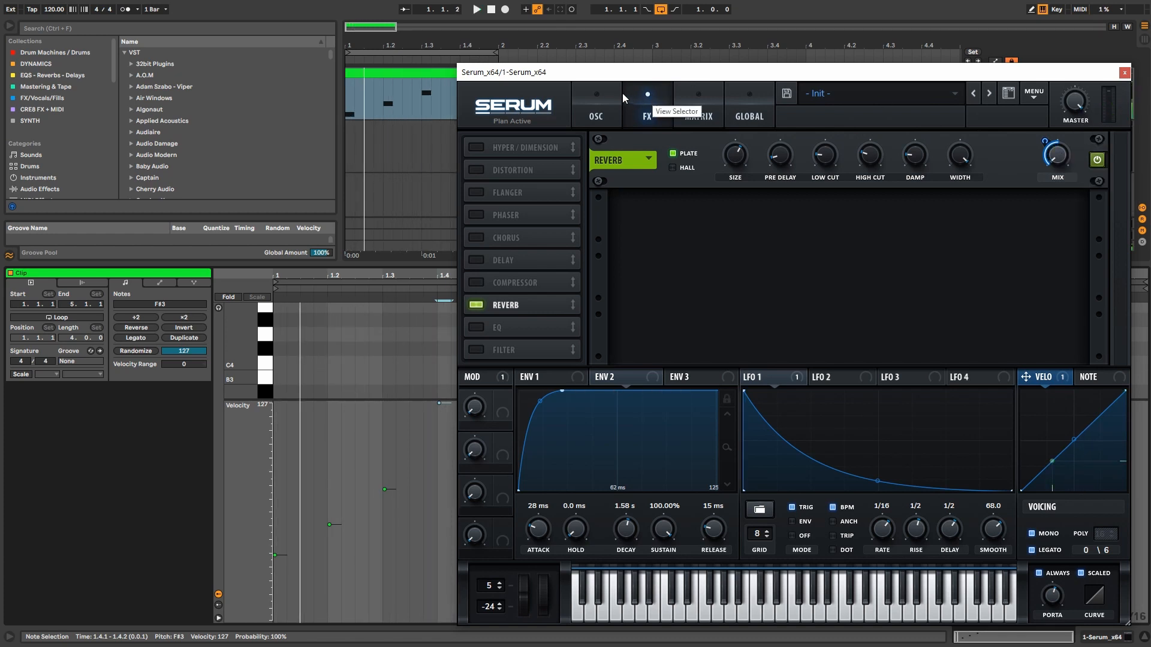
{"action": "left_click", "coordinate": [606, 91]}
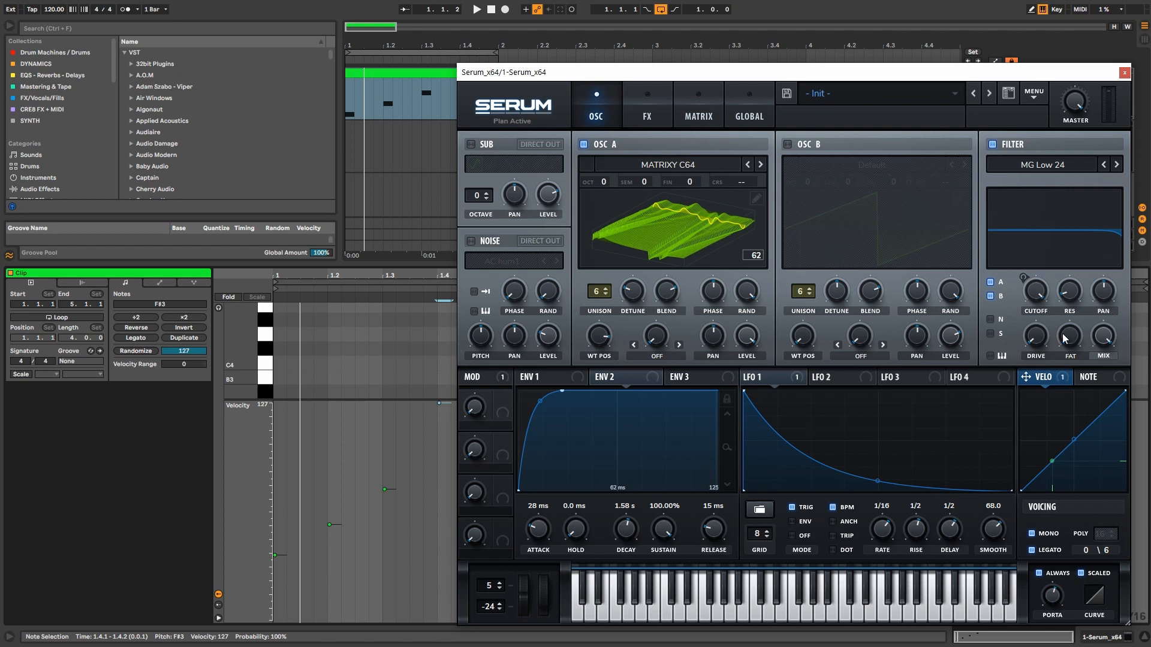
{"action": "left_click", "coordinate": [647, 106]}
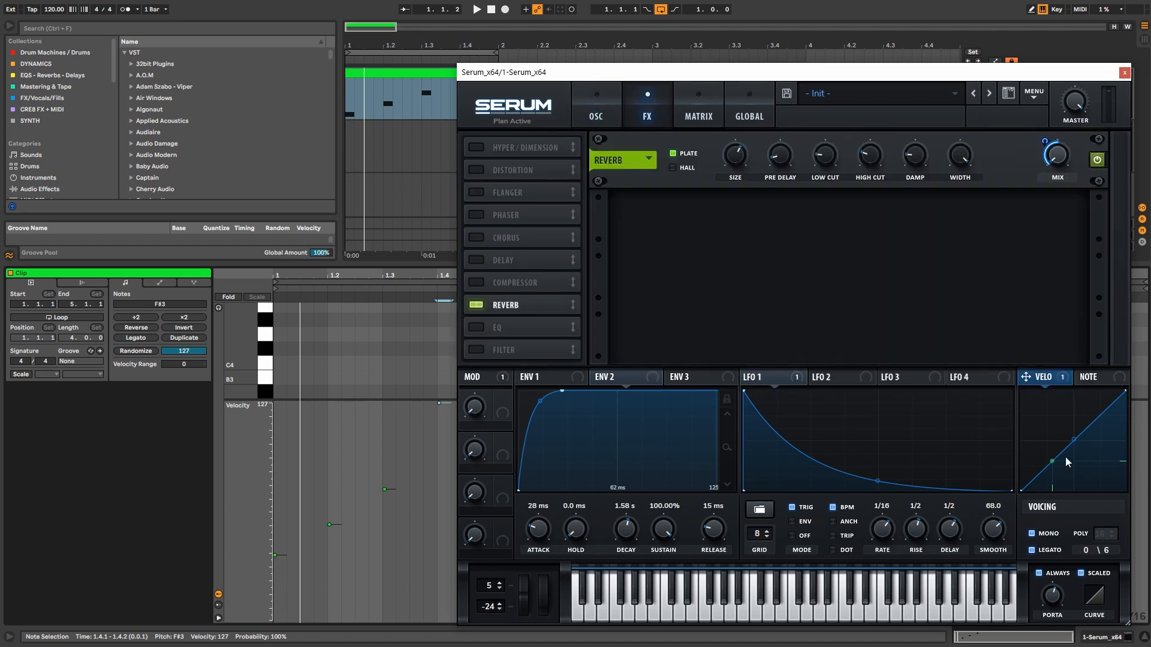
Step: Set clip velocities to C3 35, D3 127, E3 about 55, F#3 127, then audition the clip
{"action": "left_click_drag", "start_coordinate": [283, 555], "coordinate": [283, 561]}
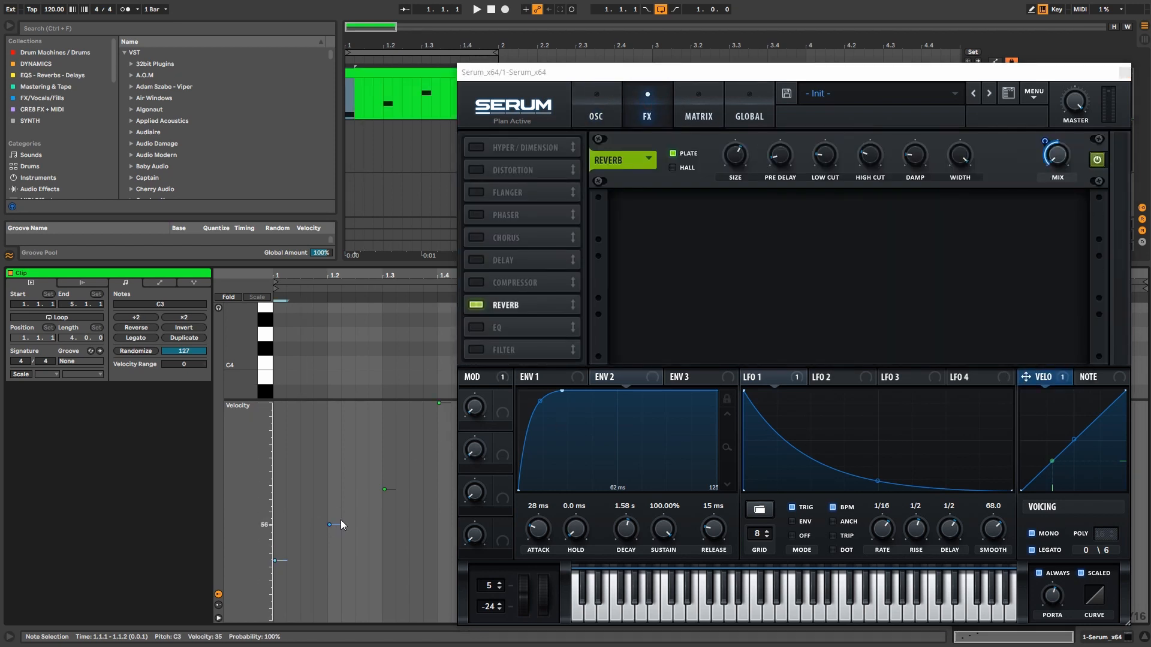
{"action": "left_click_drag", "start_coordinate": [329, 525], "coordinate": [329, 403]}
{"action": "left_click_drag", "start_coordinate": [394, 488], "coordinate": [393, 526]}
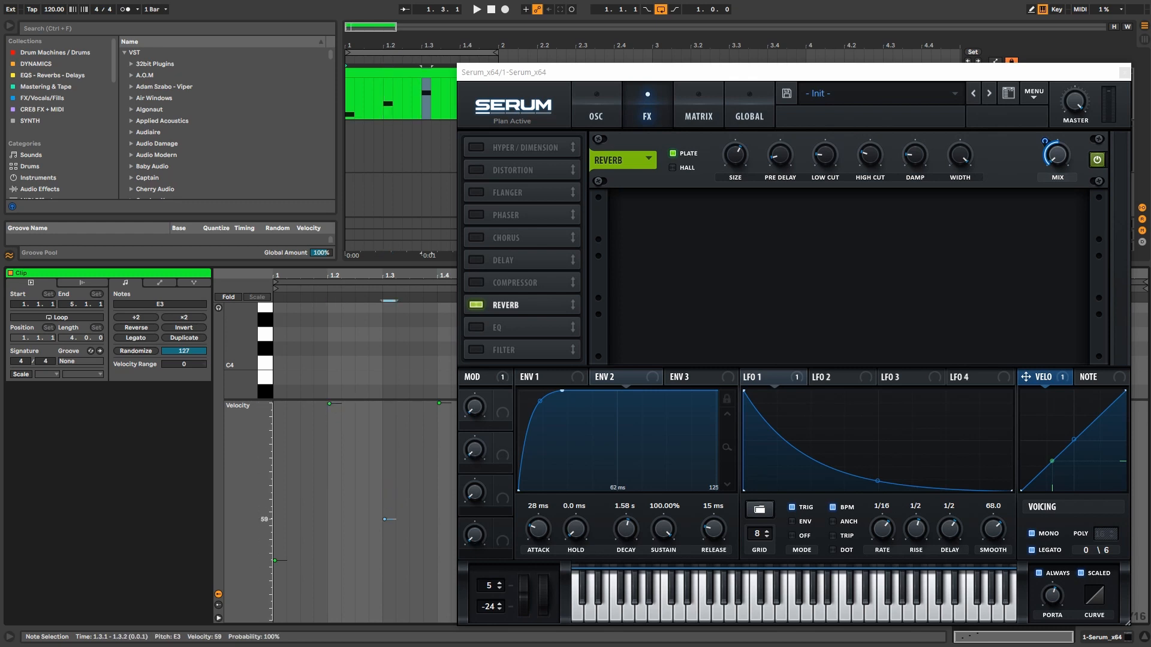
{"action": "left_click", "coordinate": [439, 403]}
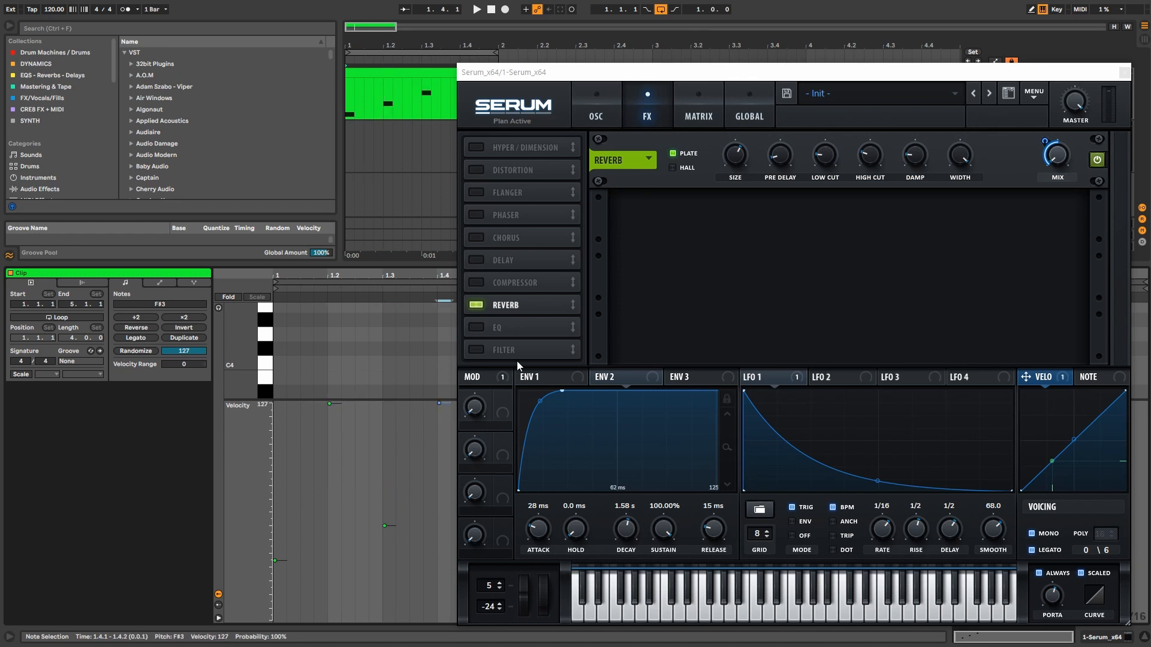
{"action": "key", "text": "space"}
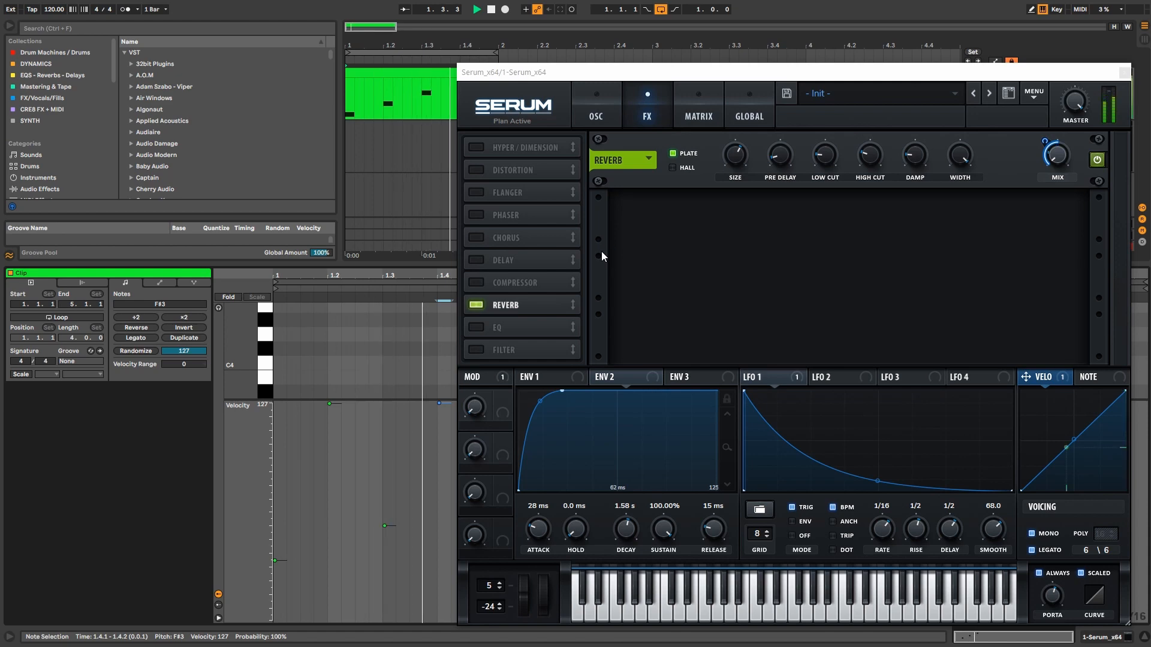
{"action": "key", "text": "space"}
{"action": "left_click", "coordinate": [596, 114]}
{"action": "left_click_drag", "start_coordinate": [599, 72], "coordinate": [404, 56]}
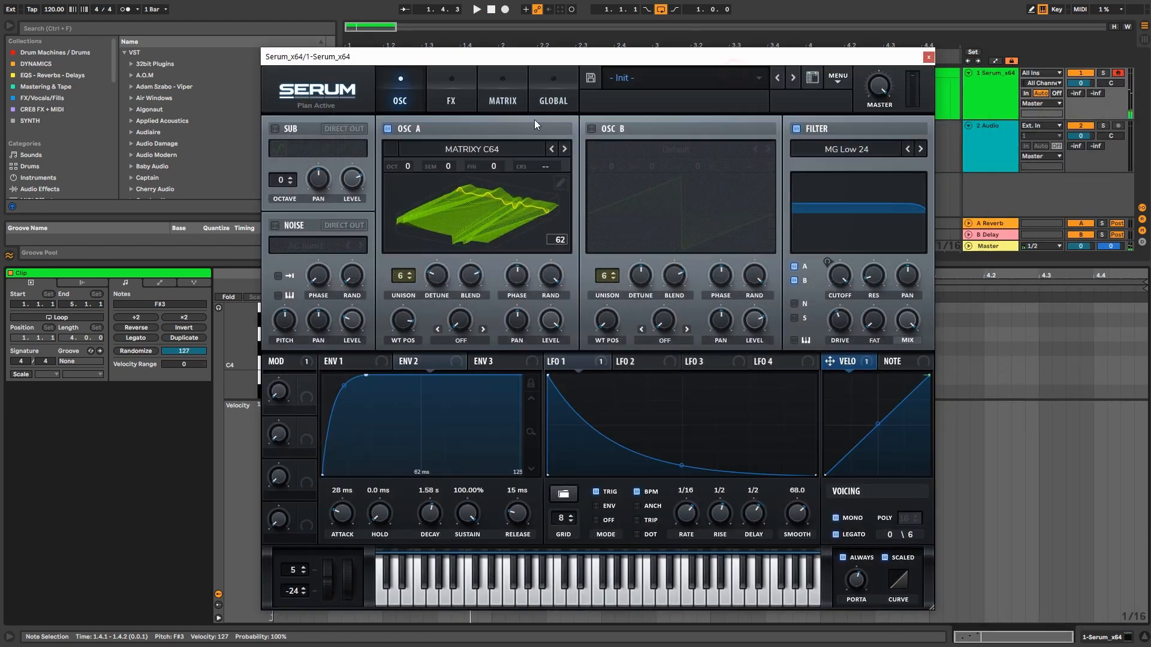